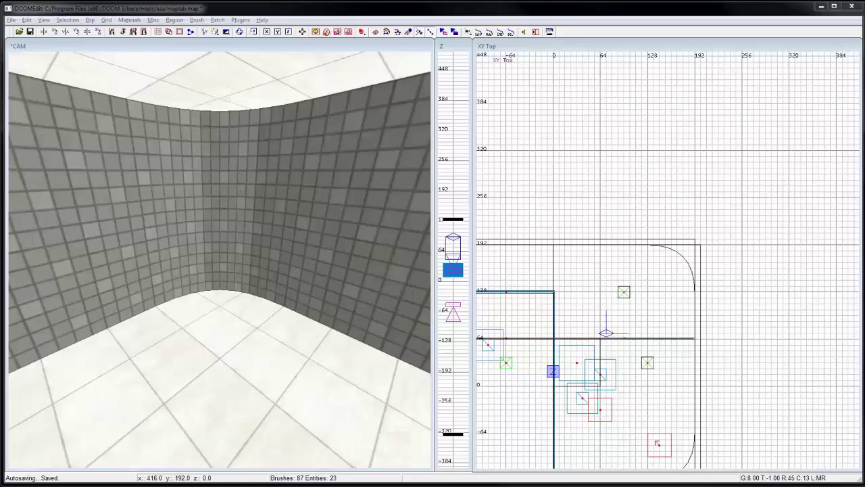
Create a func_splinemover entity from the brush in the top view, near the rounded corner of the room.
{"action": "right_click_drag", "start_coordinate": [640, 315], "coordinate": [643, 278]}
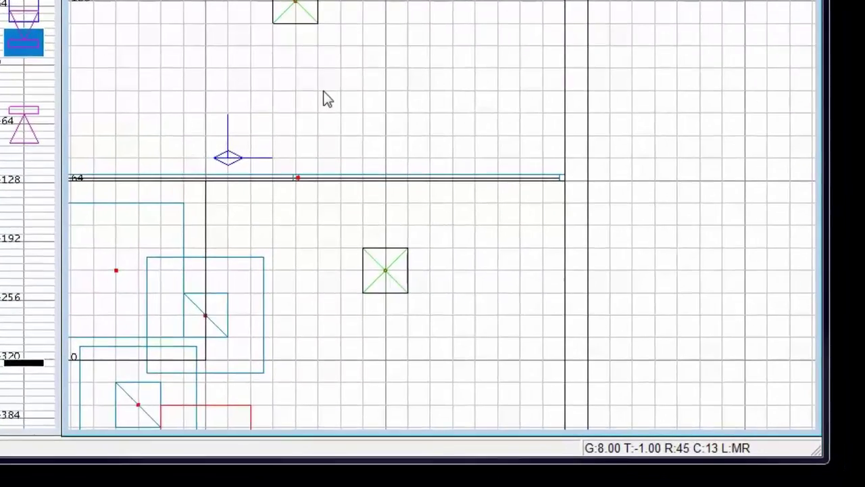
{"action": "right_click", "coordinate": [435, 173]}
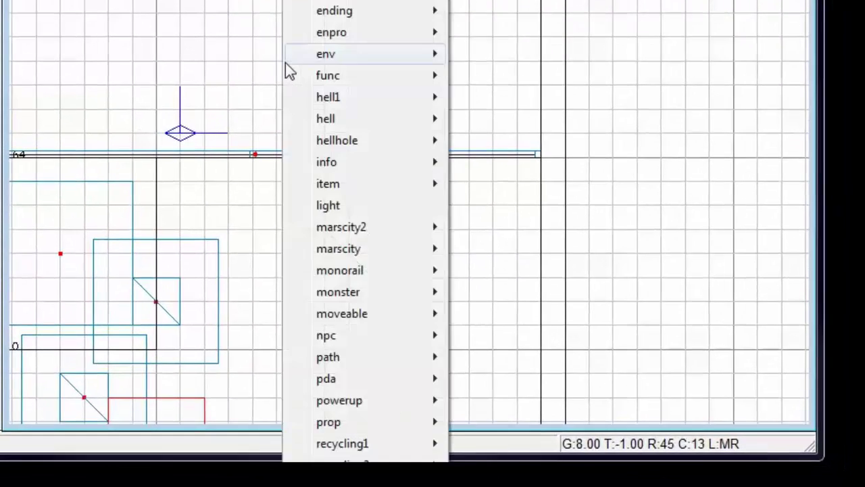
{"action": "mouse_move", "coordinate": [437, 175]}
{"action": "mouse_move", "coordinate": [305, 77]}
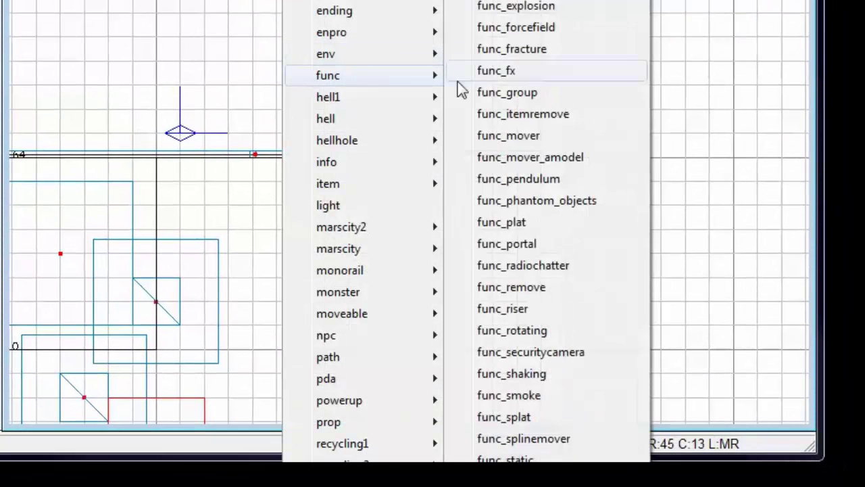
{"action": "left_click", "coordinate": [613, 437]}
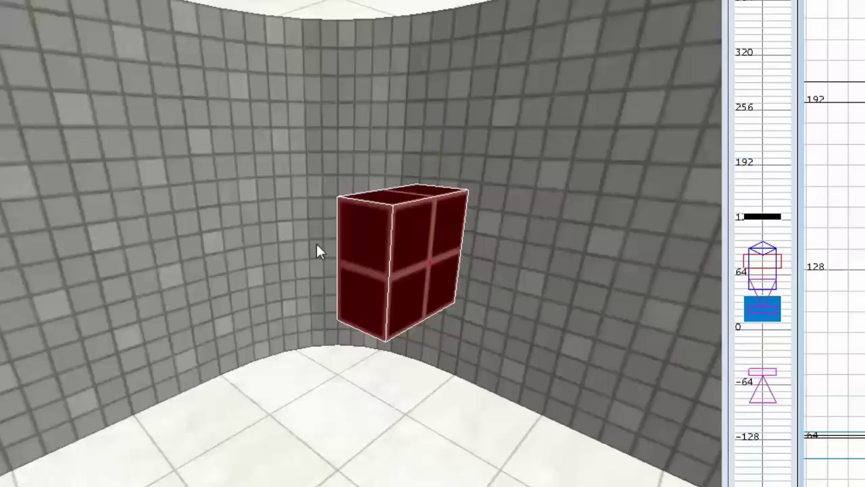
Undo the last brush resize and reshape the splinemover brush vertically so it sits above its origin point.
{"action": "key", "text": "ctrl+z"}
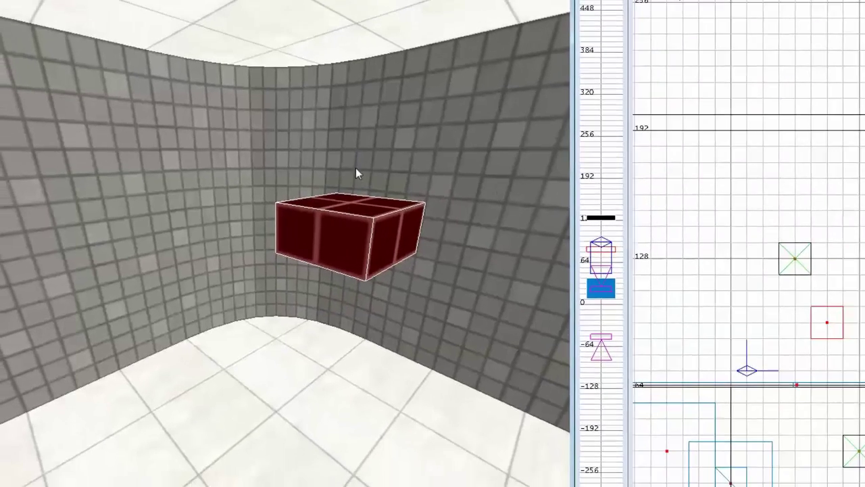
{"action": "left_click_drag", "start_coordinate": [423, 163], "coordinate": [426, 147]}
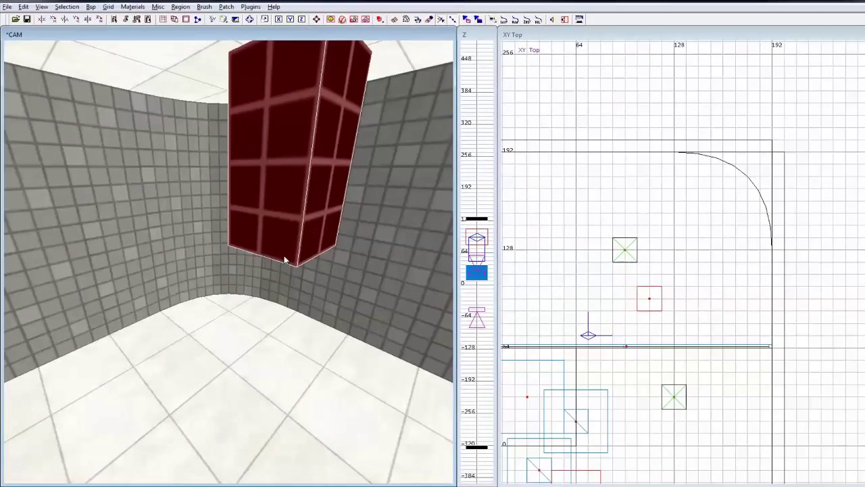
{"action": "left_click_drag", "start_coordinate": [282, 289], "coordinate": [284, 275]}
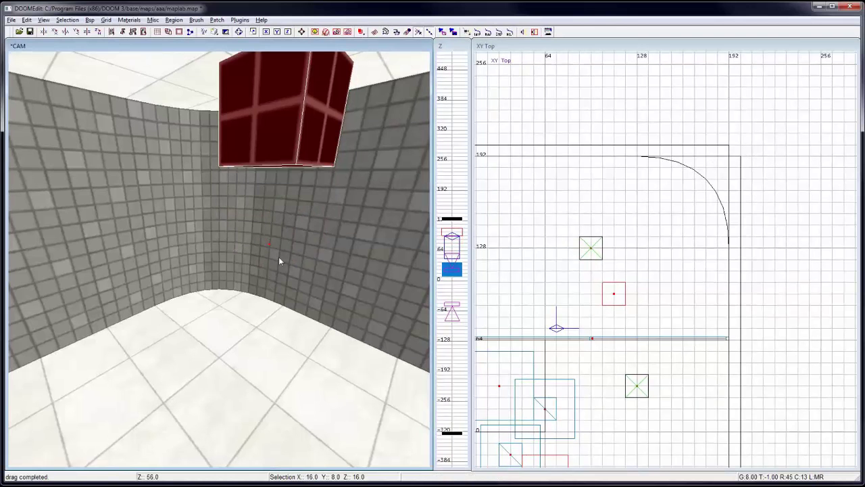
{"action": "right_click_drag", "start_coordinate": [272, 267], "coordinate": [286, 237], "text": "ctrl"}
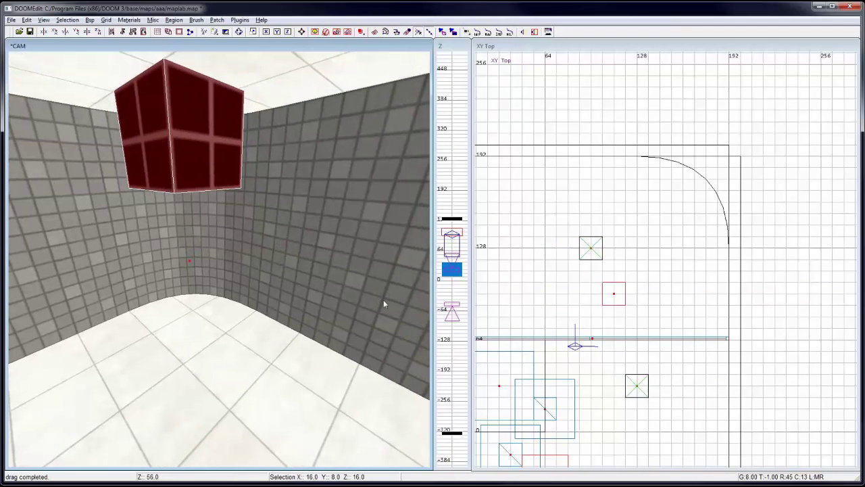
Add a curve of type Nurbs to the func_splinemover entity.
{"action": "key", "text": "o"}
{"action": "left_click_drag", "start_coordinate": [798, 104], "coordinate": [397, 76]}
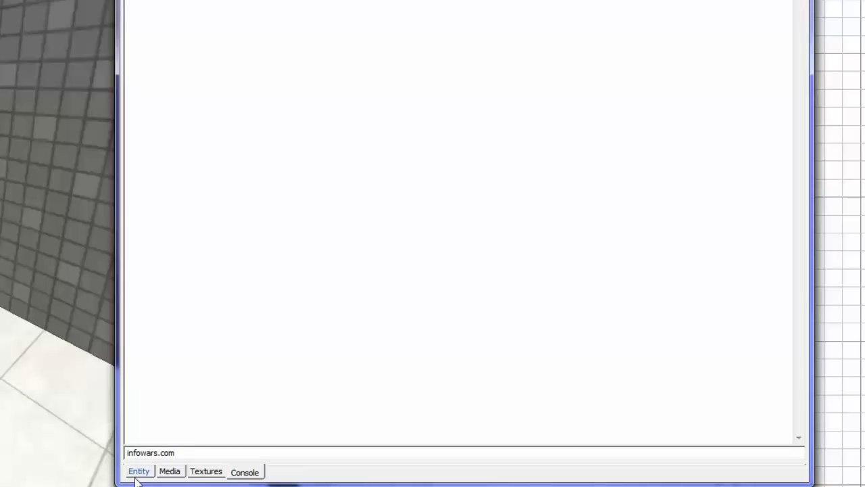
{"action": "left_click", "coordinate": [156, 472]}
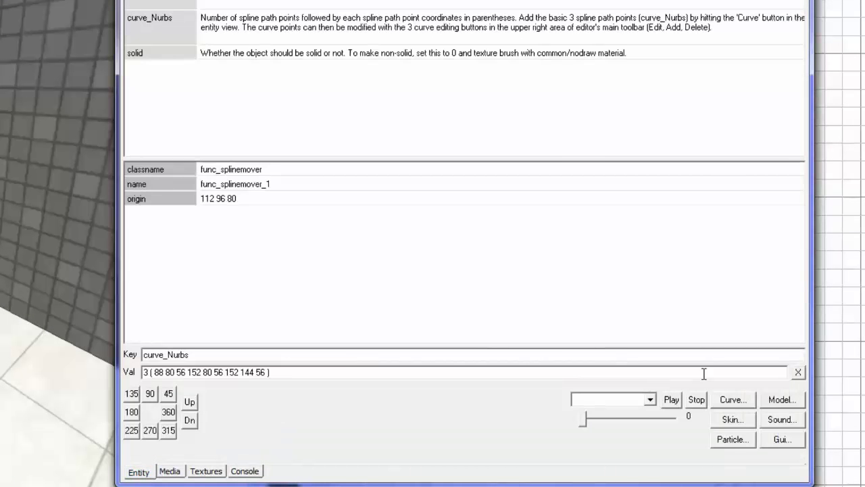
{"action": "left_click", "coordinate": [749, 400]}
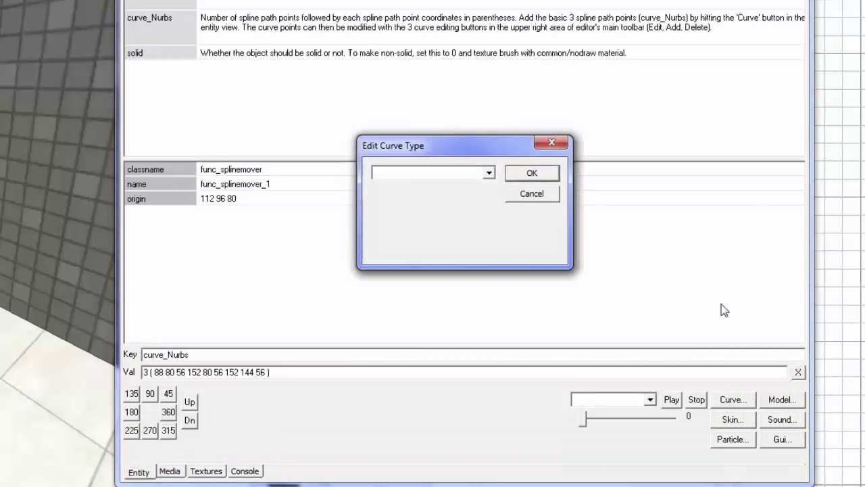
{"action": "left_click", "coordinate": [492, 171]}
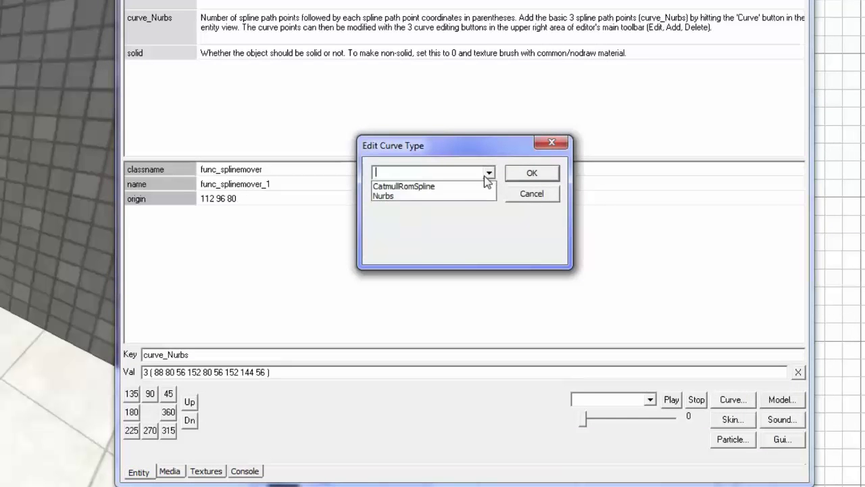
{"action": "left_click", "coordinate": [451, 194]}
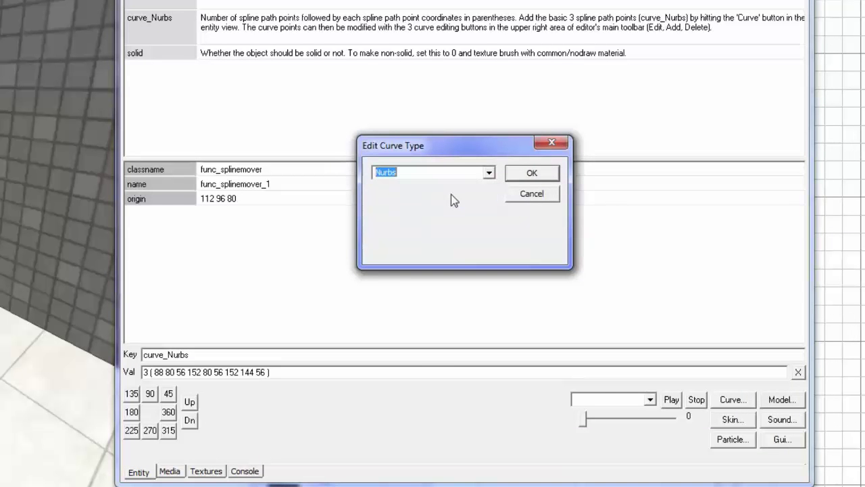
{"action": "left_click", "coordinate": [540, 175]}
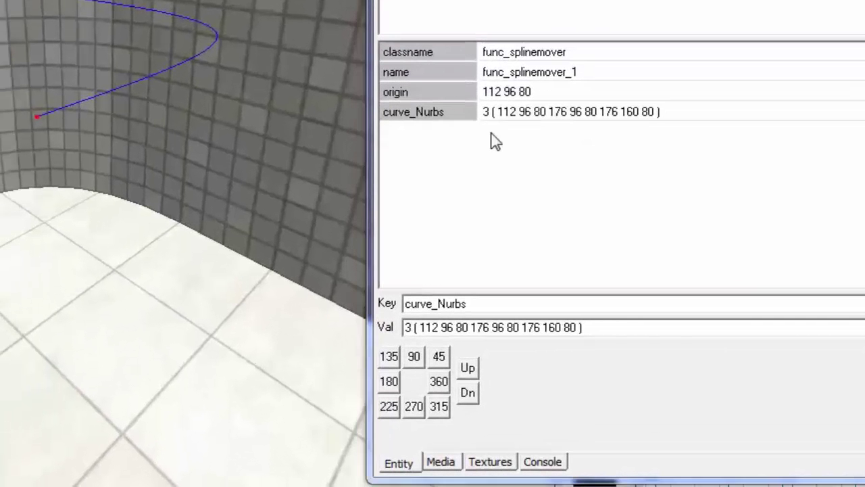
Examine the curve_Nurbs value to see which parts give the point count and the first point's coordinates.
{"action": "left_click", "coordinate": [494, 112]}
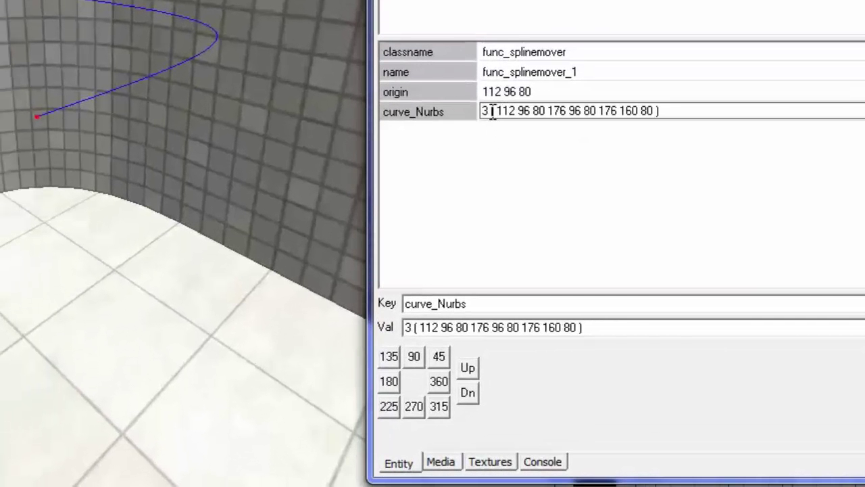
{"action": "double_click", "coordinate": [486, 112]}
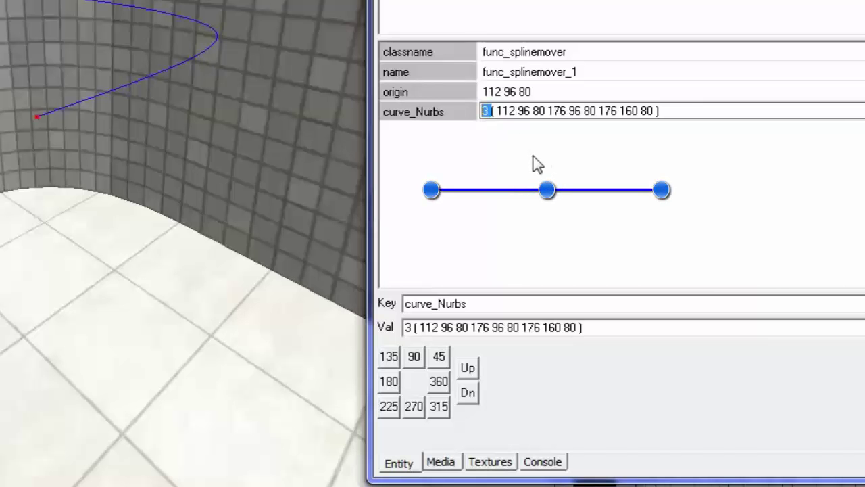
{"action": "left_click", "coordinate": [549, 111]}
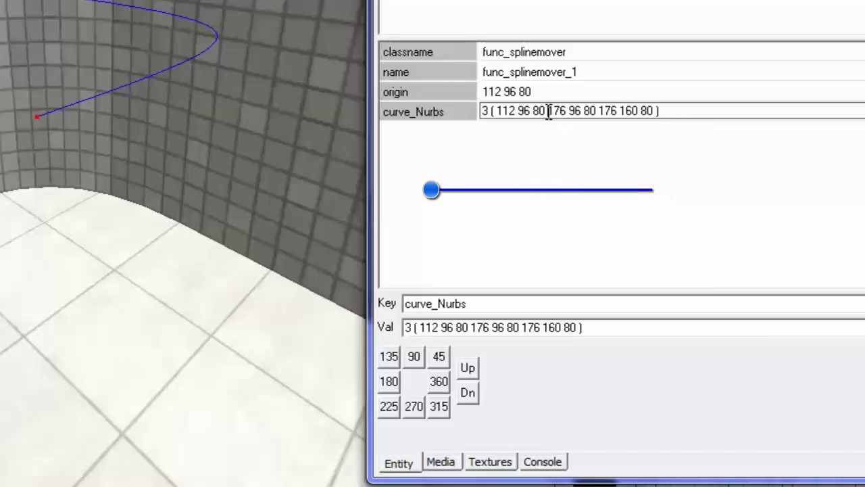
{"action": "left_click_drag", "start_coordinate": [549, 113], "coordinate": [501, 103]}
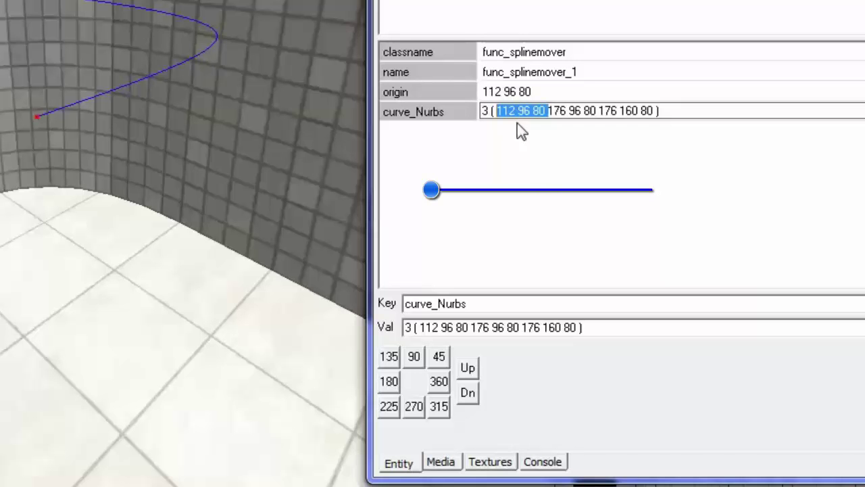
{"action": "left_click", "coordinate": [513, 112]}
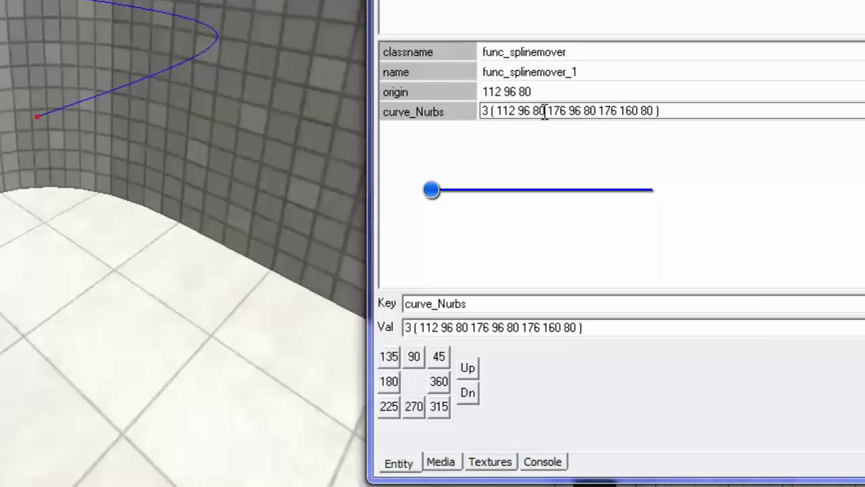
{"action": "left_click_drag", "start_coordinate": [545, 112], "coordinate": [498, 112]}
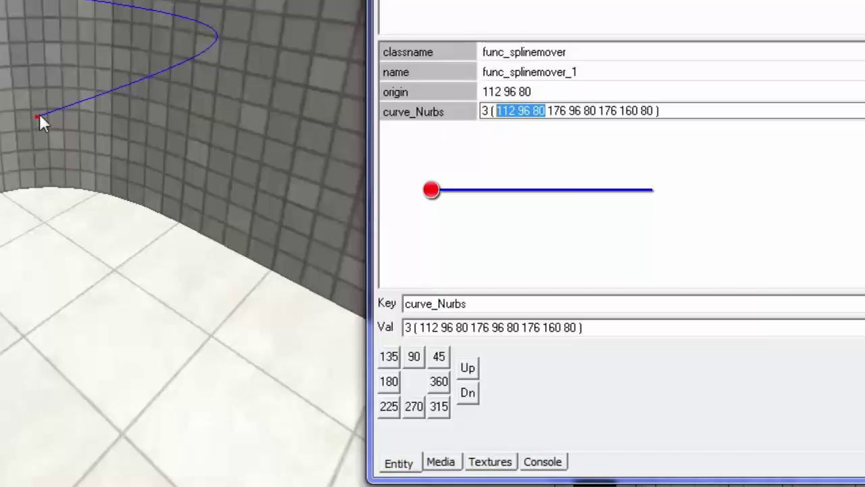
{"action": "left_click", "coordinate": [484, 112]}
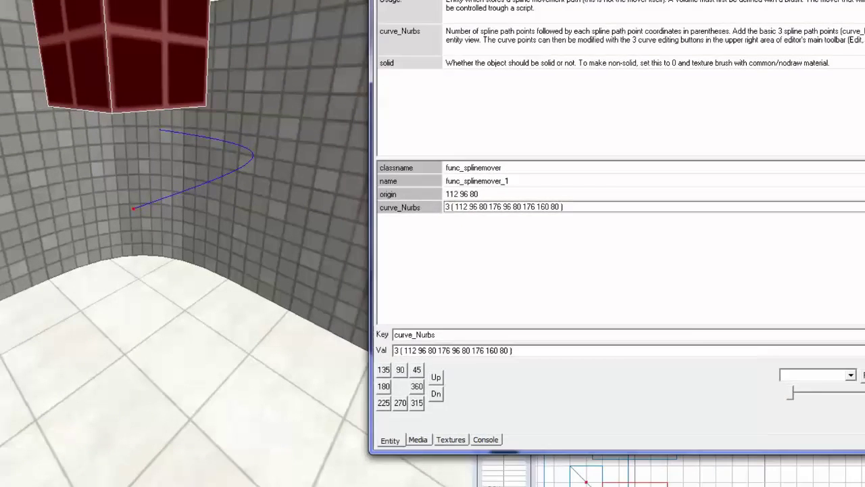
Close the entity inspector, then enable curve point editing and select the spline's middle control point in the top view.
{"action": "left_click", "coordinate": [775, 46]}
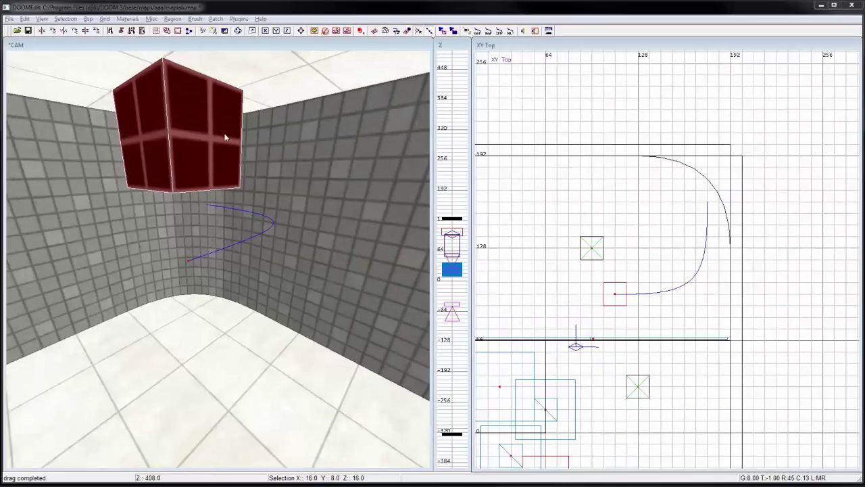
{"action": "left_click", "coordinate": [478, 32]}
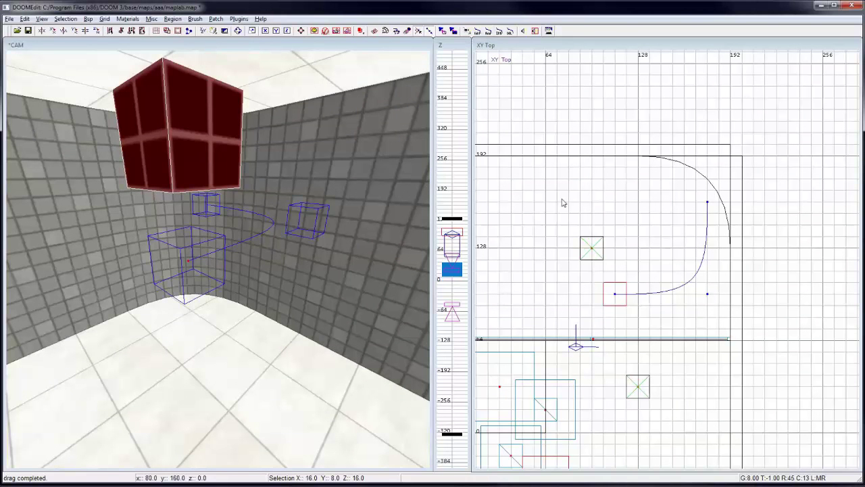
{"action": "right_click_drag", "start_coordinate": [160, 261], "coordinate": [193, 272], "text": "ctrl"}
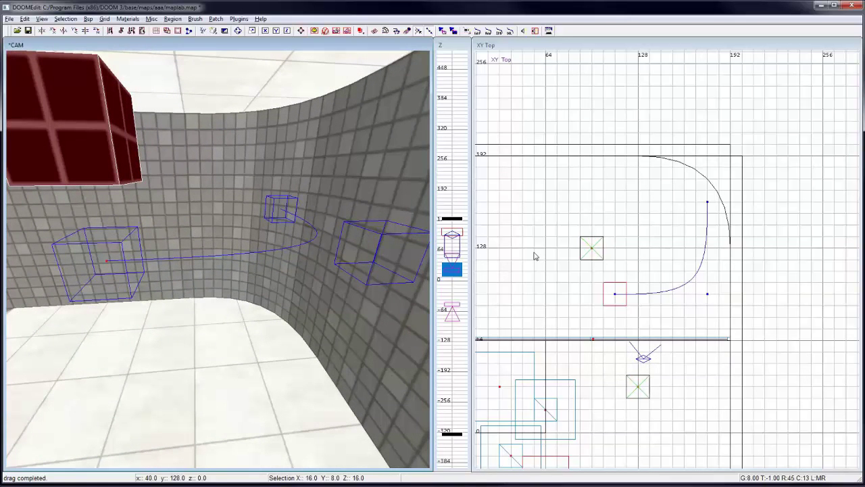
{"action": "mouse_move", "coordinate": [694, 286]}
{"action": "right_mouse_down"}
{"action": "mouse_move", "coordinate": [629, 268]}
{"action": "mouse_move", "coordinate": [611, 292]}
{"action": "right_mouse_up"}
{"action": "scroll", "coordinate": [625, 288], "scroll_direction": "up", "scroll_amount": 1}
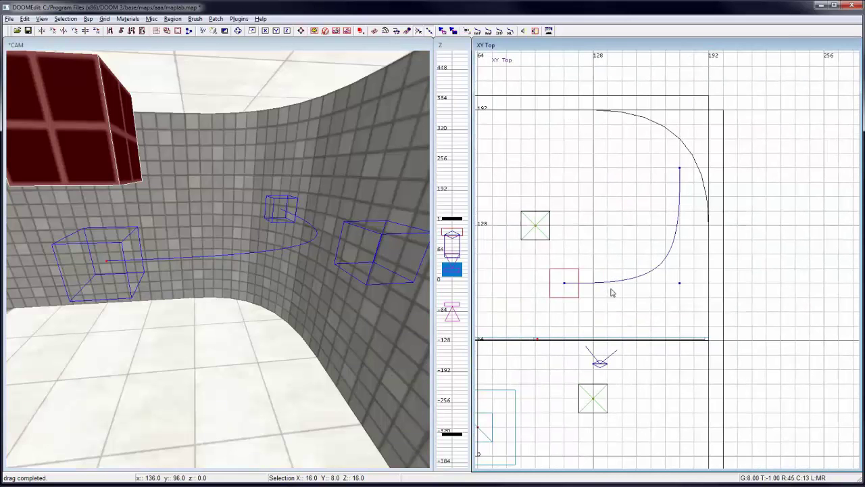
{"action": "left_click", "coordinate": [679, 283]}
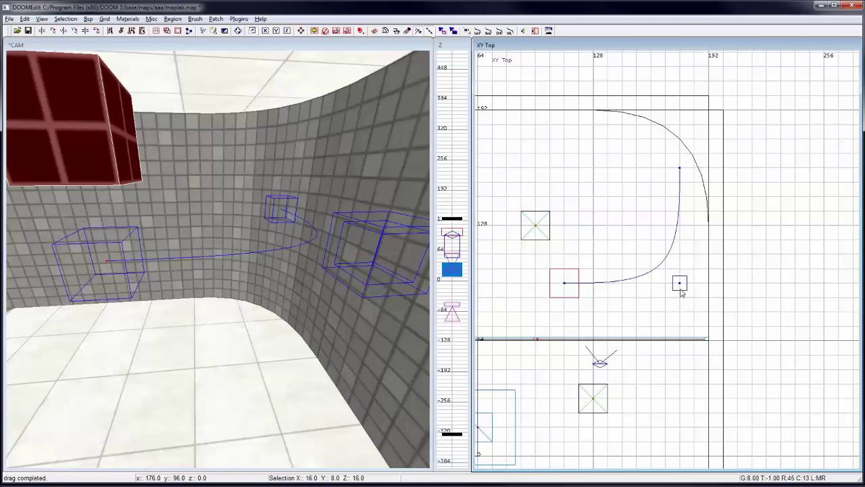
{"action": "mouse_move", "coordinate": [681, 289]}
{"action": "left_mouse_down"}
{"action": "mouse_move", "coordinate": [609, 227]}
{"action": "mouse_move", "coordinate": [570, 175]}
{"action": "mouse_move", "coordinate": [596, 188]}
{"action": "mouse_move", "coordinate": [653, 245]}
{"action": "mouse_move", "coordinate": [673, 288]}
{"action": "left_mouse_up"}
Move the spline's end point to x 240, y 96 so all three points lie in a straight line.
{"action": "right_click_drag", "start_coordinate": [672, 289], "coordinate": [634, 296]}
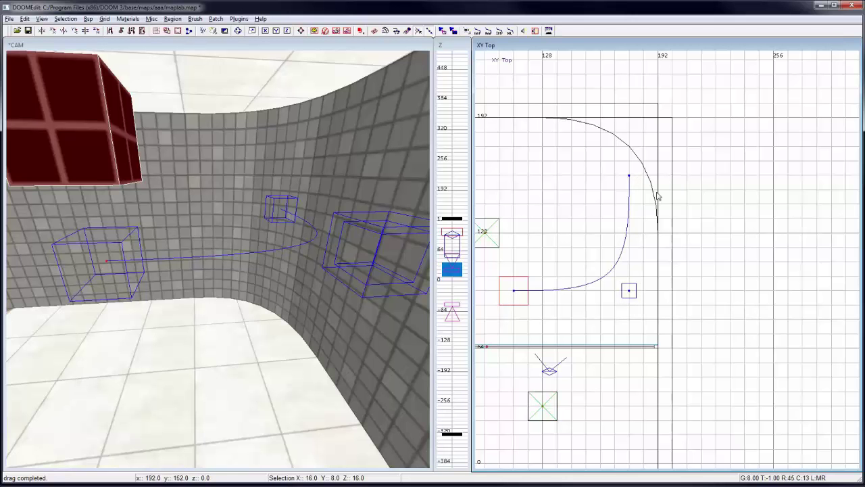
{"action": "right_click_drag", "start_coordinate": [656, 195], "coordinate": [664, 331]}
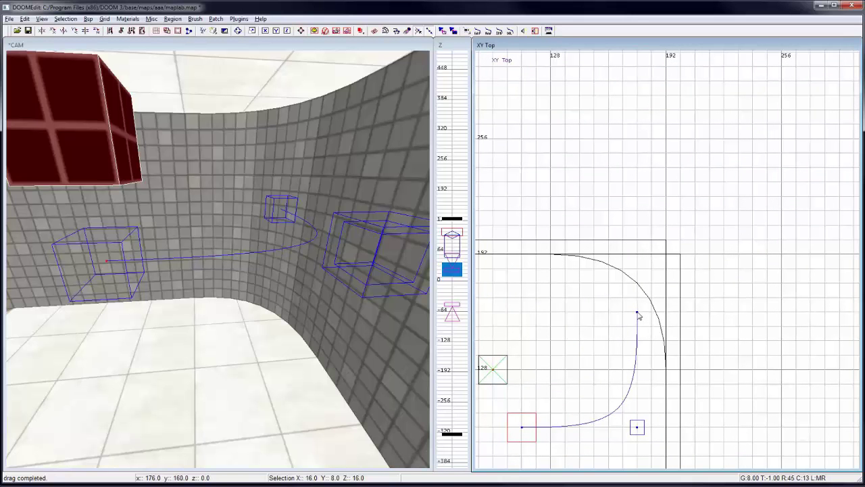
{"action": "left_click_drag", "start_coordinate": [639, 316], "coordinate": [751, 429]}
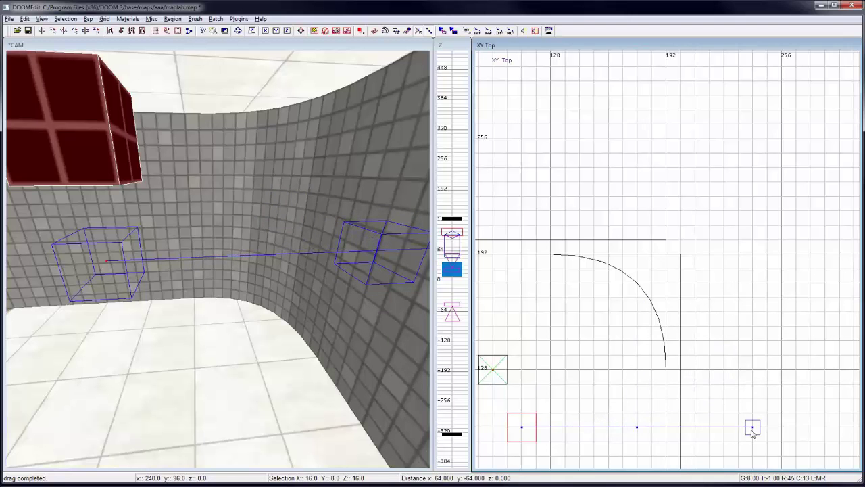
Append two more points to the end of the spline, at x 304 and x 368 along the same line.
{"action": "right_click_drag", "start_coordinate": [752, 429], "coordinate": [690, 372]}
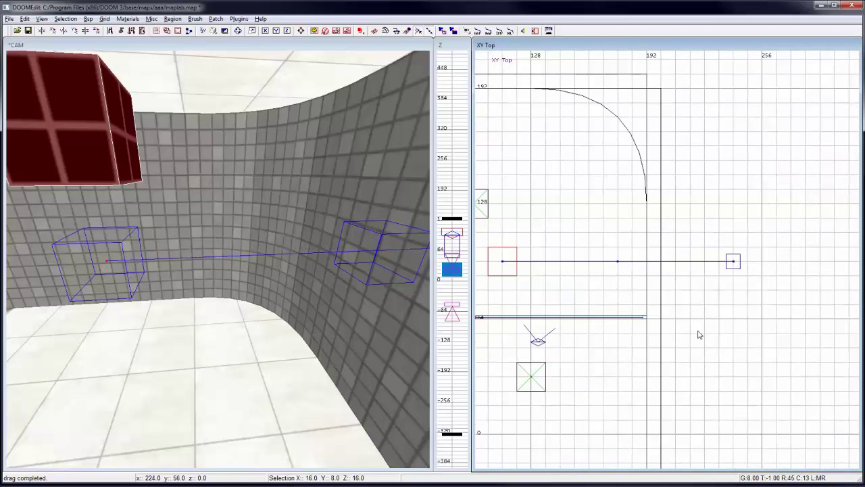
{"action": "left_click", "coordinate": [489, 32]}
{"action": "right_click_drag", "start_coordinate": [664, 169], "coordinate": [566, 166]}
{"action": "scroll", "coordinate": [677, 224], "scroll_direction": "down", "scroll_amount": 3}
{"action": "right_click_drag", "start_coordinate": [685, 287], "coordinate": [604, 269]}
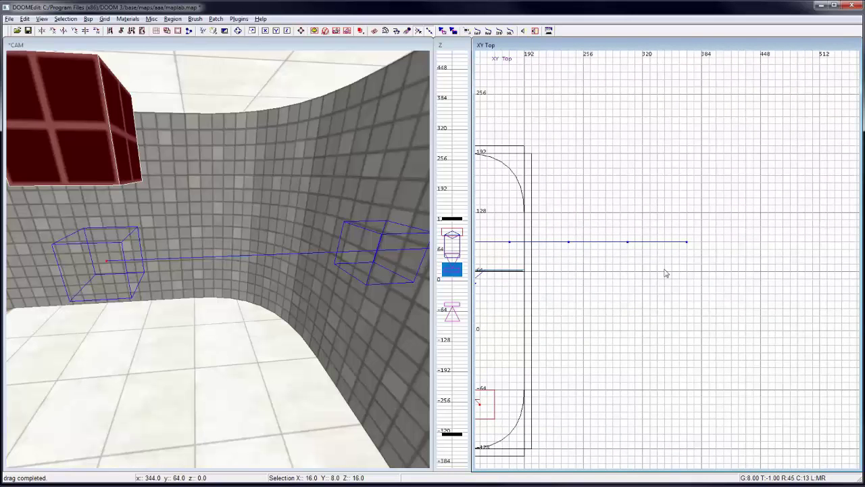
Move the spline's last point down to x 368, y 80 in the top view.
{"action": "scroll", "coordinate": [665, 273], "scroll_direction": "up", "scroll_amount": 4}
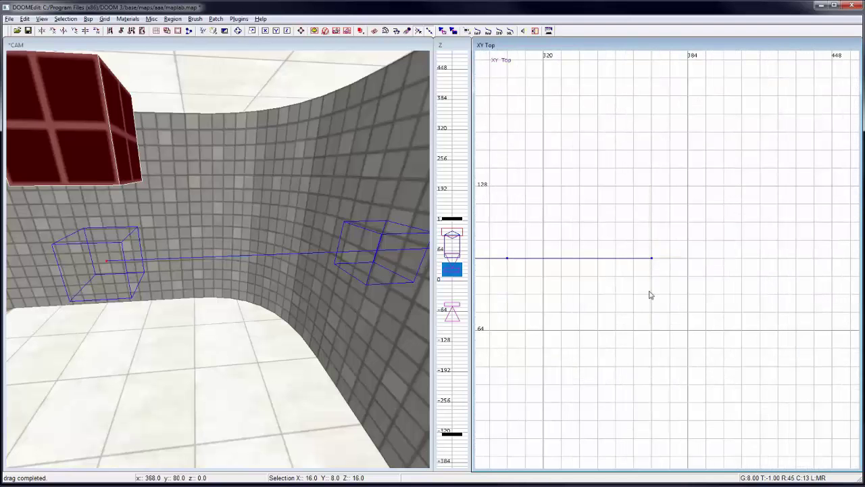
{"action": "left_click", "coordinate": [614, 257]}
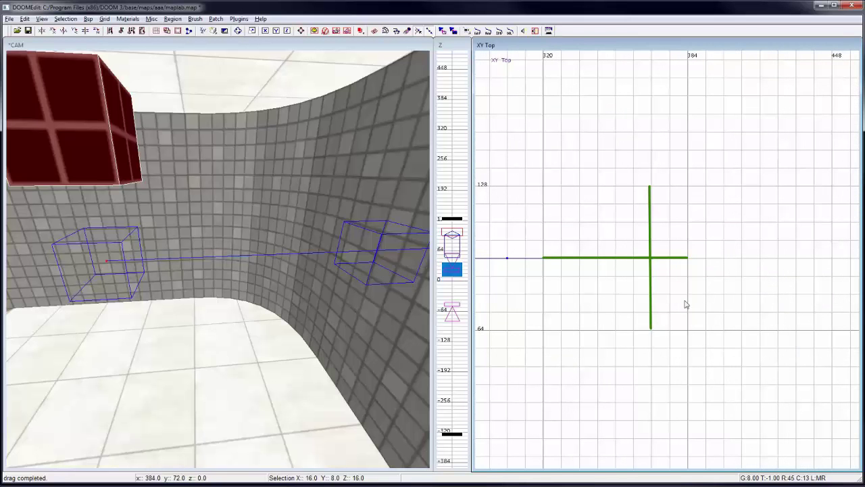
{"action": "left_click_drag", "start_coordinate": [653, 263], "coordinate": [652, 295]}
Append another point to the end of the spline, at x 432, y 64.
{"action": "scroll", "coordinate": [590, 352], "scroll_direction": "down", "scroll_amount": 2}
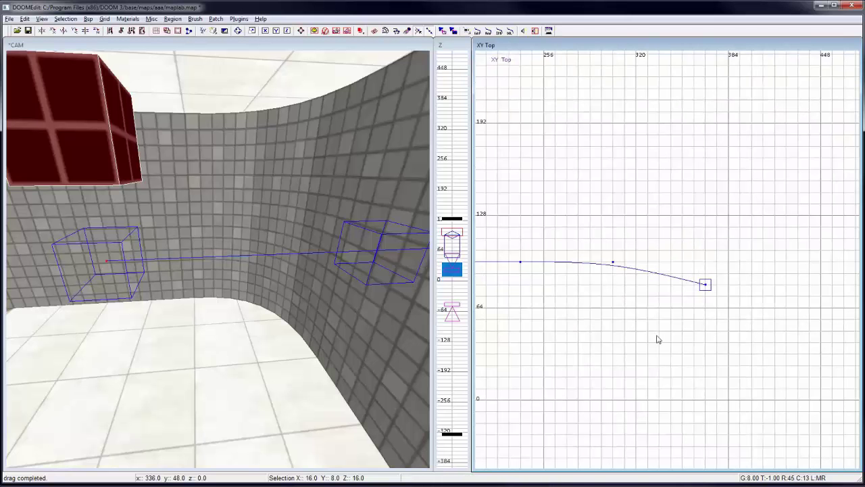
{"action": "left_click", "coordinate": [489, 32]}
{"action": "right_click_drag", "start_coordinate": [619, 178], "coordinate": [473, 139]}
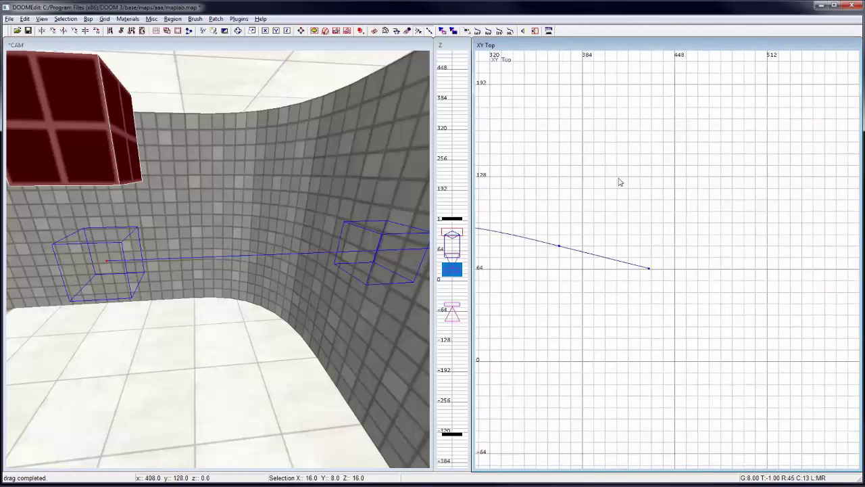
Delete the spline's last point at x 432, y 64 in the top view.
{"action": "scroll", "coordinate": [639, 284], "scroll_direction": "up", "scroll_amount": 5}
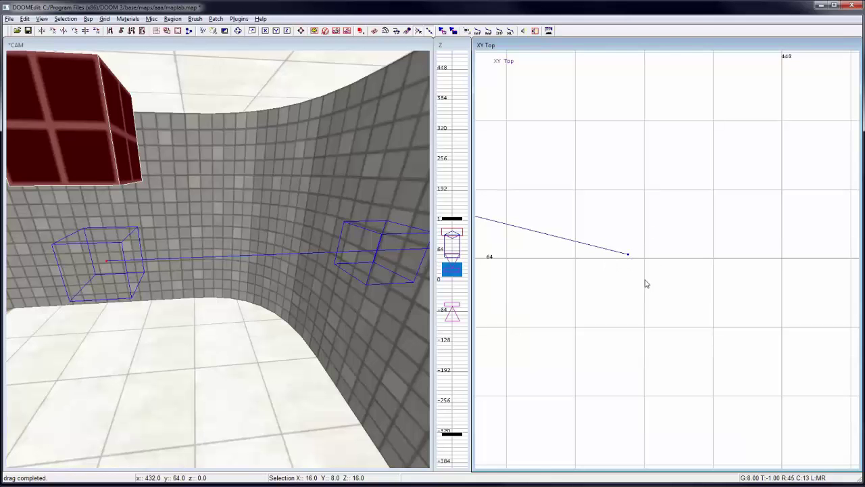
{"action": "scroll", "coordinate": [692, 266], "scroll_direction": "up", "scroll_amount": 1}
{"action": "scroll", "coordinate": [699, 330], "scroll_direction": "down", "scroll_amount": 3}
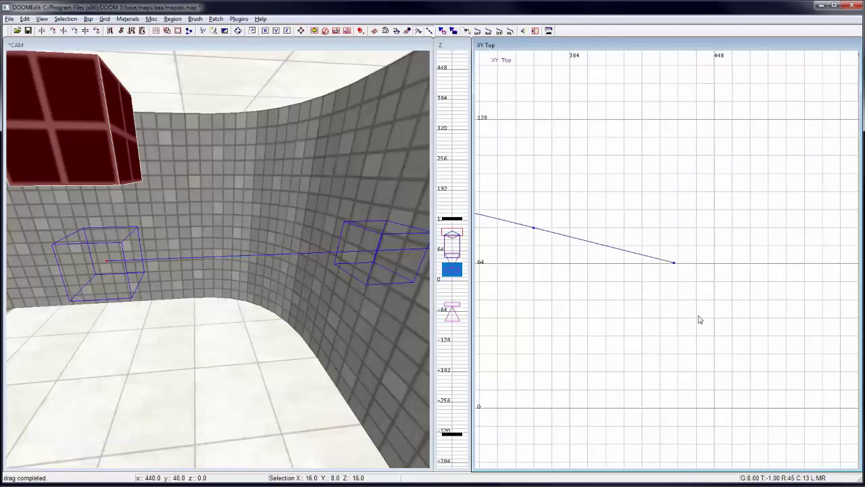
{"action": "scroll", "coordinate": [696, 308], "scroll_direction": "up", "scroll_amount": 5}
{"action": "scroll", "coordinate": [692, 305], "scroll_direction": "down", "scroll_amount": 6}
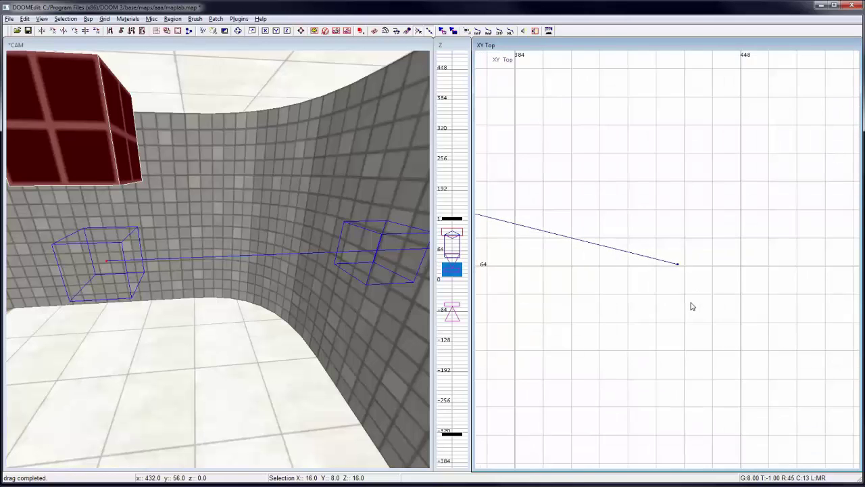
{"action": "right_click_drag", "start_coordinate": [638, 289], "coordinate": [621, 298]}
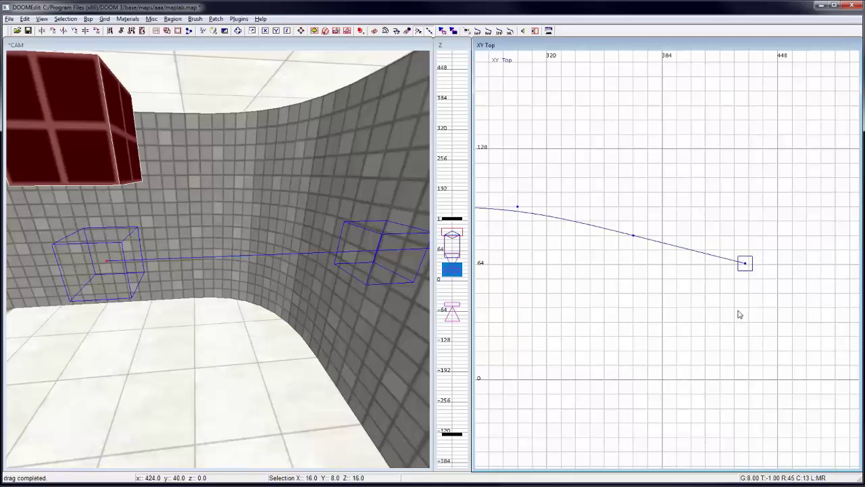
{"action": "left_click", "coordinate": [510, 31]}
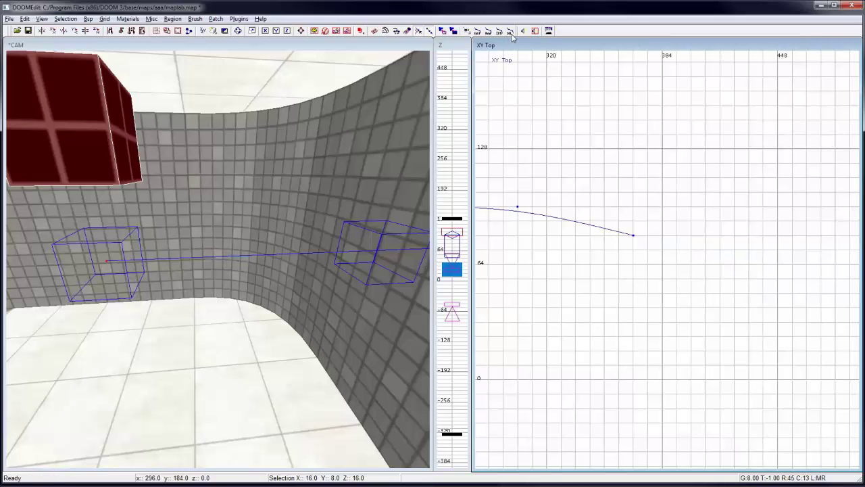
Select the spline's end point at x 368 and move it up to y 96, in line with the other points.
{"action": "left_click", "coordinate": [633, 235]}
{"action": "scroll", "coordinate": [636, 240], "scroll_direction": "up", "scroll_amount": 3}
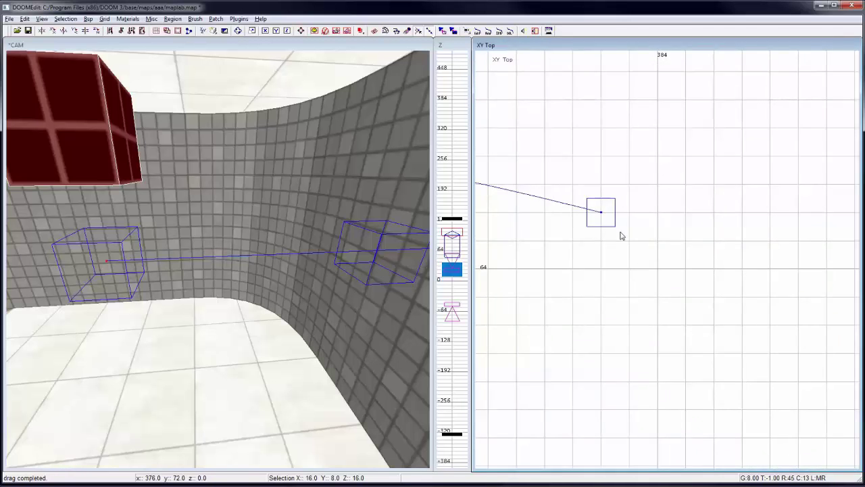
{"action": "left_click_drag", "start_coordinate": [646, 246], "coordinate": [647, 180]}
Append three more points to the end of the spline, at x 432, x 496 and x 560 along y 96.
{"action": "scroll", "coordinate": [645, 219], "scroll_direction": "down", "scroll_amount": 5}
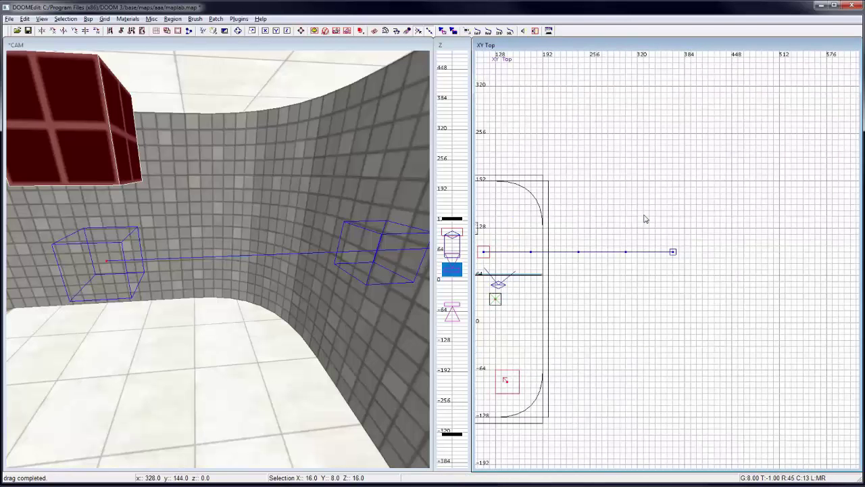
{"action": "scroll", "coordinate": [647, 219], "scroll_direction": "down", "scroll_amount": 1}
{"action": "scroll", "coordinate": [647, 253], "scroll_direction": "up", "scroll_amount": 1}
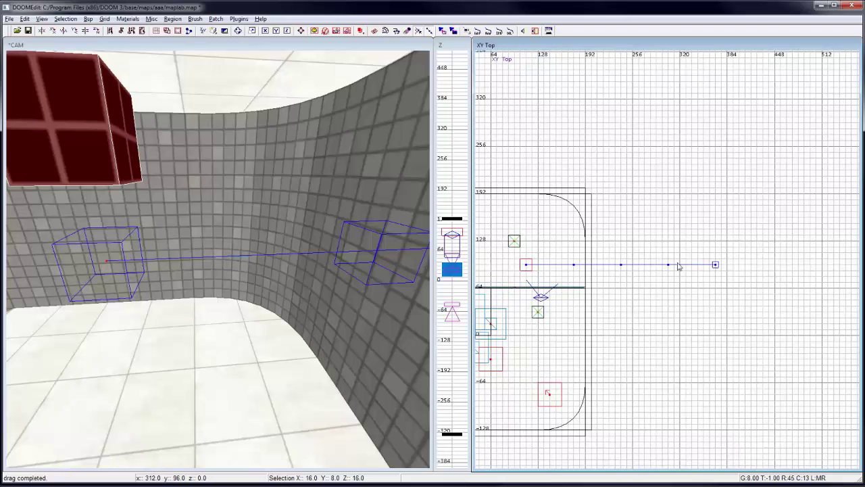
{"action": "right_click_drag", "start_coordinate": [673, 291], "coordinate": [594, 305]}
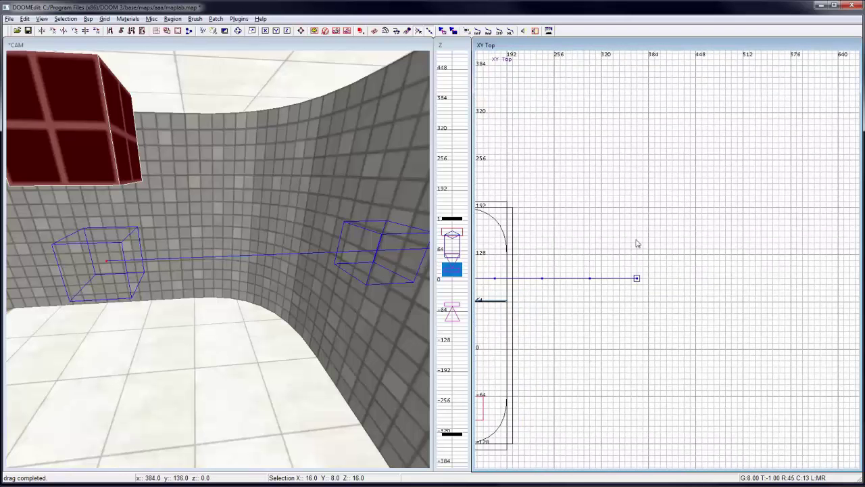
{"action": "left_click", "coordinate": [489, 33]}
{"action": "left_click", "coordinate": [489, 33]}
{"action": "left_click", "coordinate": [489, 32]}
{"action": "right_click_drag", "start_coordinate": [627, 267], "coordinate": [727, 276]}
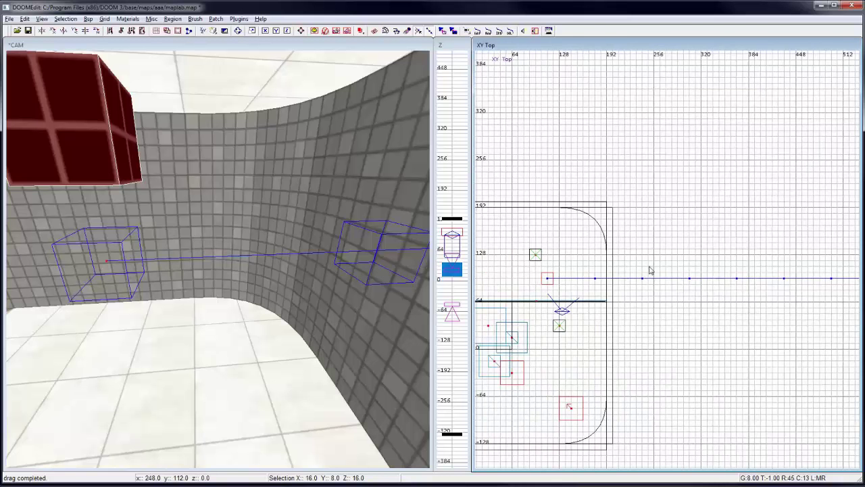
Move the spline point at x 304 to about x 296, y 192 and the point at x 432 up to y 192.
{"action": "mouse_move", "coordinate": [654, 272]}
{"action": "right_mouse_down"}
{"action": "mouse_move", "coordinate": [673, 279]}
{"action": "mouse_move", "coordinate": [645, 285]}
{"action": "right_mouse_up"}
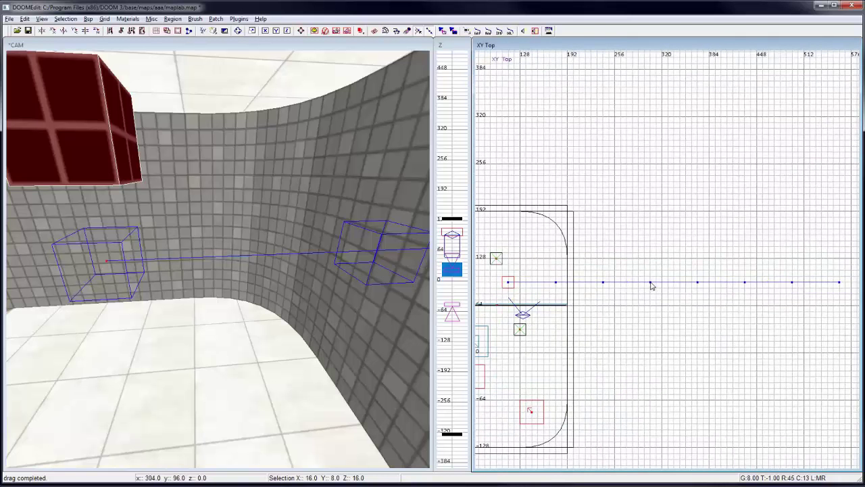
{"action": "left_click_drag", "start_coordinate": [650, 282], "coordinate": [645, 213]}
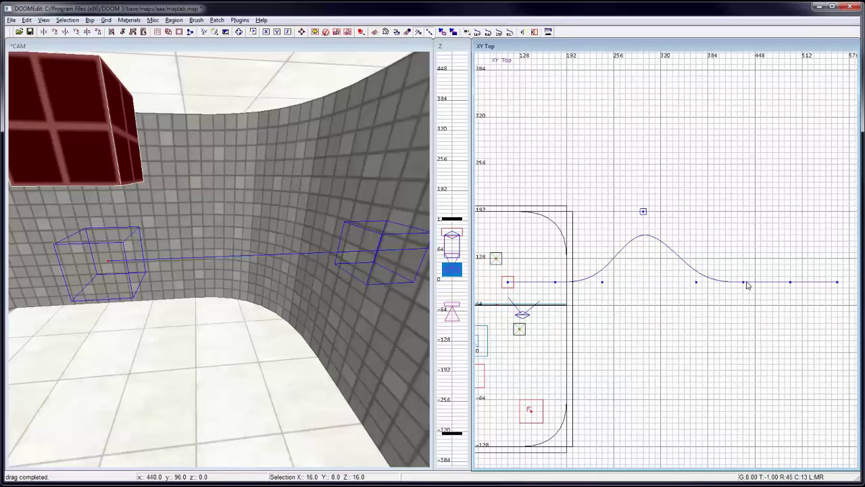
{"action": "left_click_drag", "start_coordinate": [745, 285], "coordinate": [743, 233]}
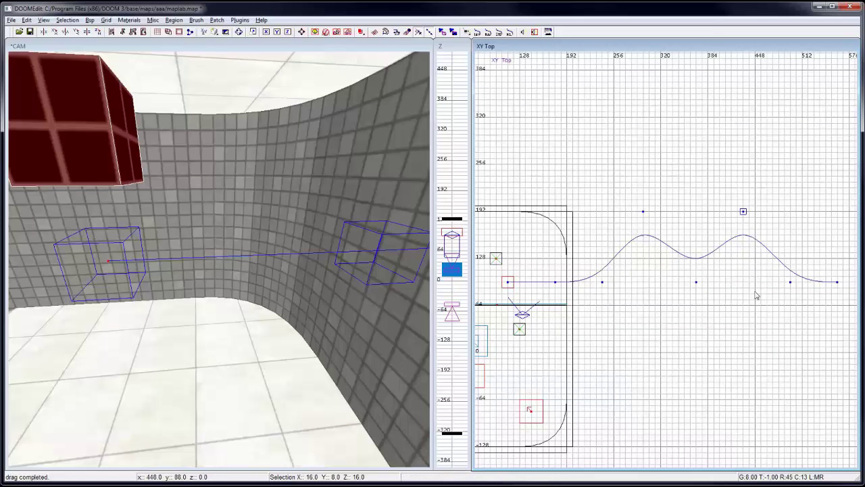
Examine the spline in the front and side views and return to the top view.
{"action": "key", "text": "ctrl+Tab"}
{"action": "key", "text": "ctrl+Tab"}
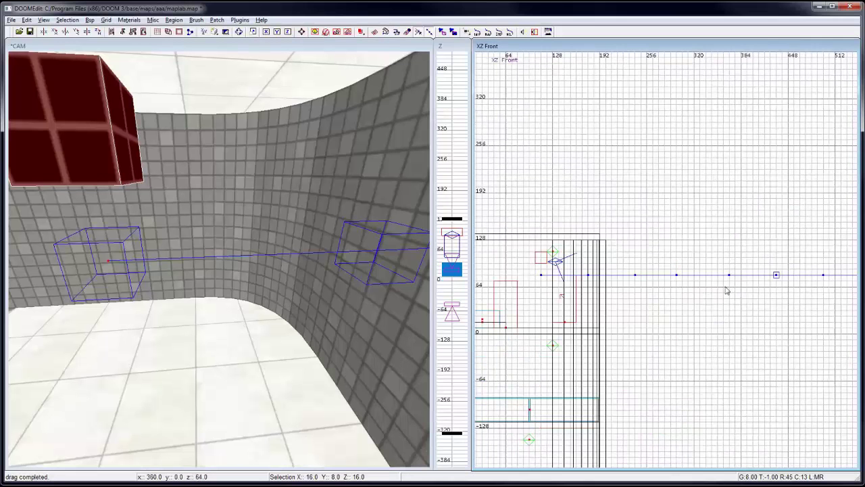
{"action": "key", "text": "ctrl+Tab"}
{"action": "key", "text": "ctrl+Tab"}
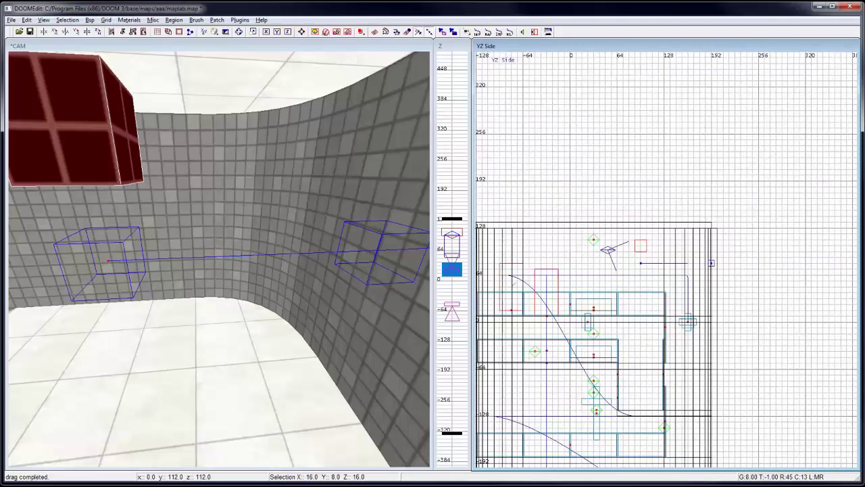
{"action": "left_click_drag", "start_coordinate": [702, 267], "coordinate": [703, 231]}
{"action": "key", "text": "ctrl+Tab"}
Move the spline point between the two raised ones up to x 368, y 192.
{"action": "mouse_move", "coordinate": [739, 250]}
{"action": "right_mouse_down"}
{"action": "mouse_move", "coordinate": [761, 266]}
{"action": "mouse_move", "coordinate": [700, 260]}
{"action": "right_mouse_up"}
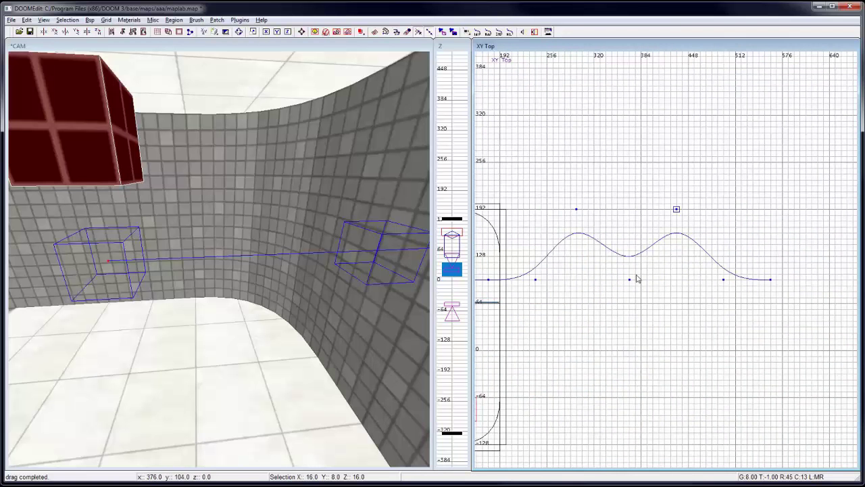
{"action": "left_click_drag", "start_coordinate": [630, 279], "coordinate": [630, 209]}
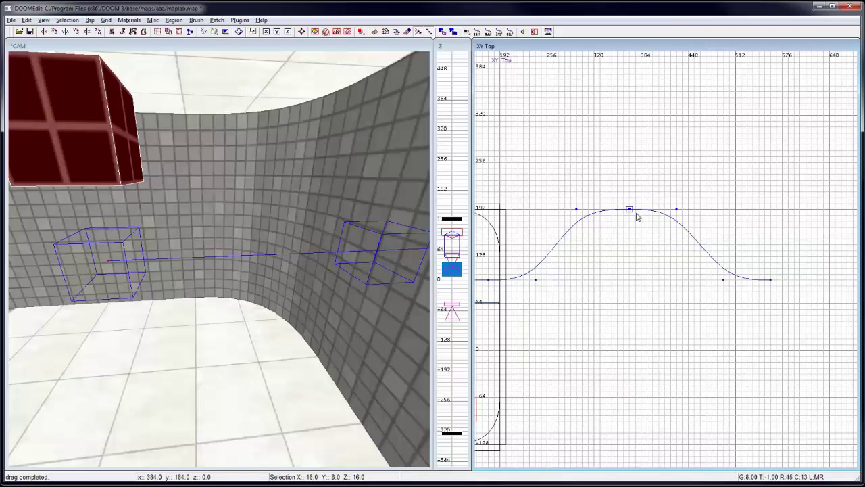
{"action": "right_click_drag", "start_coordinate": [646, 287], "coordinate": [710, 311]}
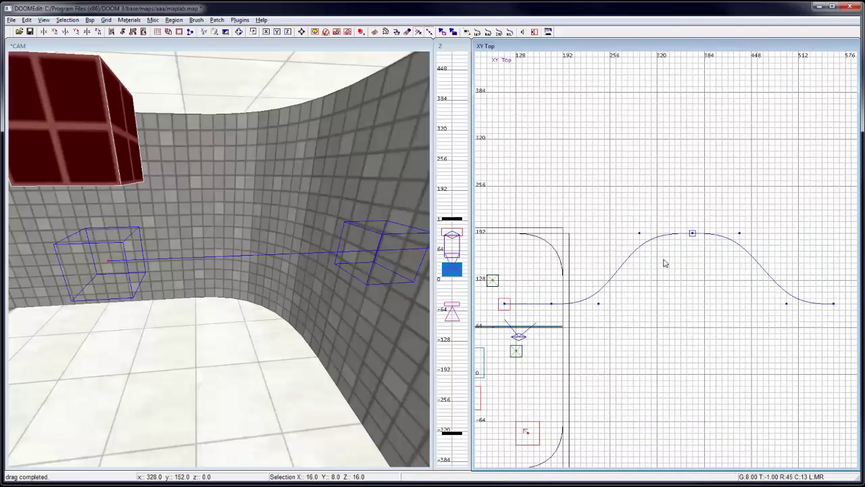
Insert a spline point halfway between the selected point and the preceding one, at x 336, y 192.
{"action": "scroll", "coordinate": [665, 263], "scroll_direction": "up", "scroll_amount": 3}
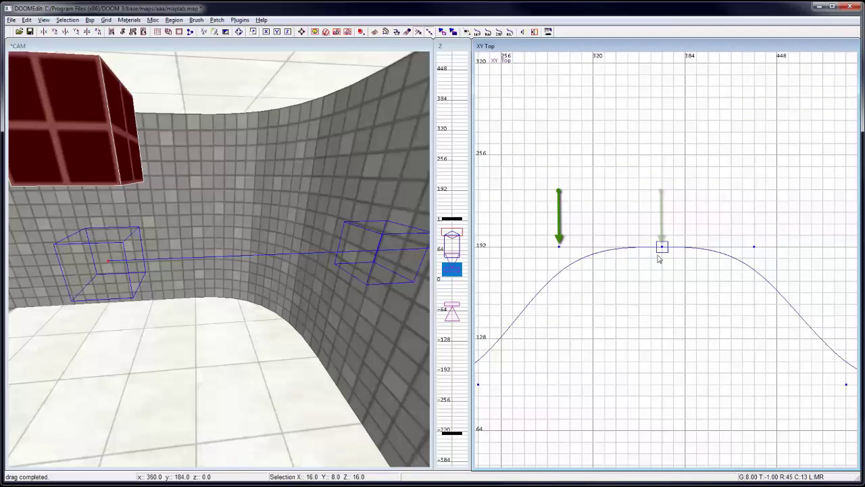
{"action": "left_click", "coordinate": [499, 32]}
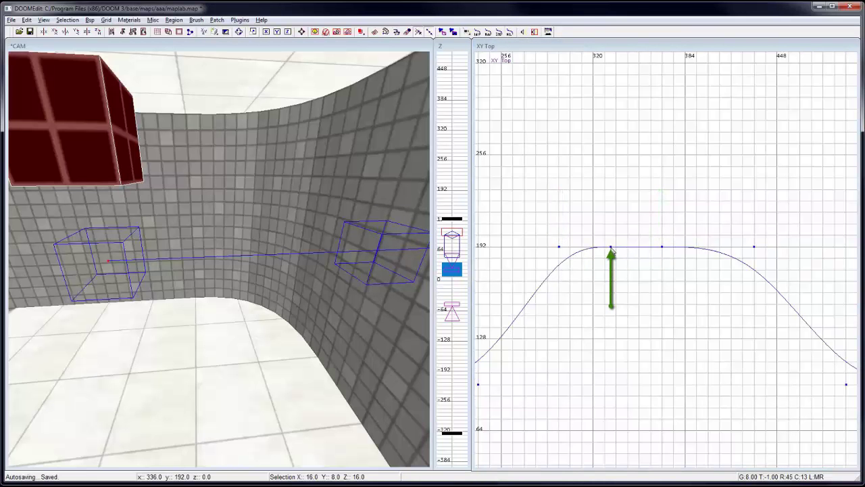
Insert a point at the spline's end point, extending the path to x 624, y 96, and select the new end.
{"action": "right_click_drag", "start_coordinate": [718, 328], "coordinate": [692, 275]}
{"action": "scroll", "coordinate": [705, 320], "scroll_direction": "down", "scroll_amount": 2}
{"action": "scroll", "coordinate": [734, 318], "scroll_direction": "up", "scroll_amount": 2}
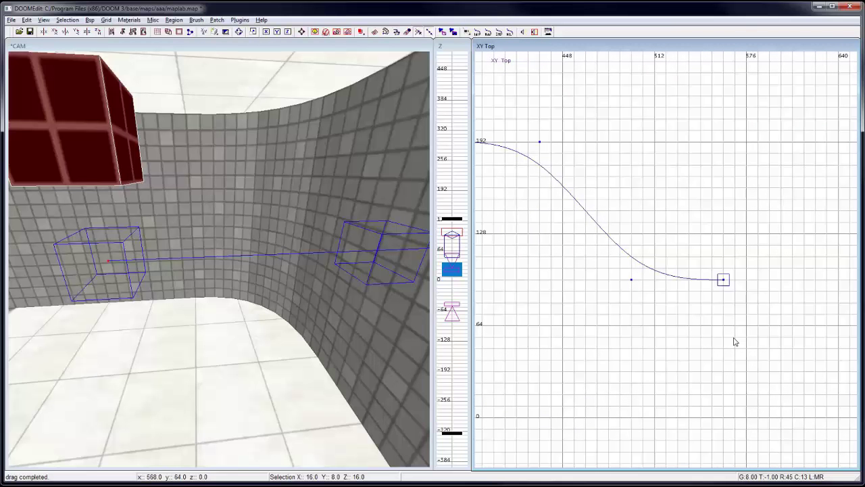
{"action": "left_click", "coordinate": [502, 37]}
{"action": "right_click_drag", "start_coordinate": [793, 296], "coordinate": [722, 286]}
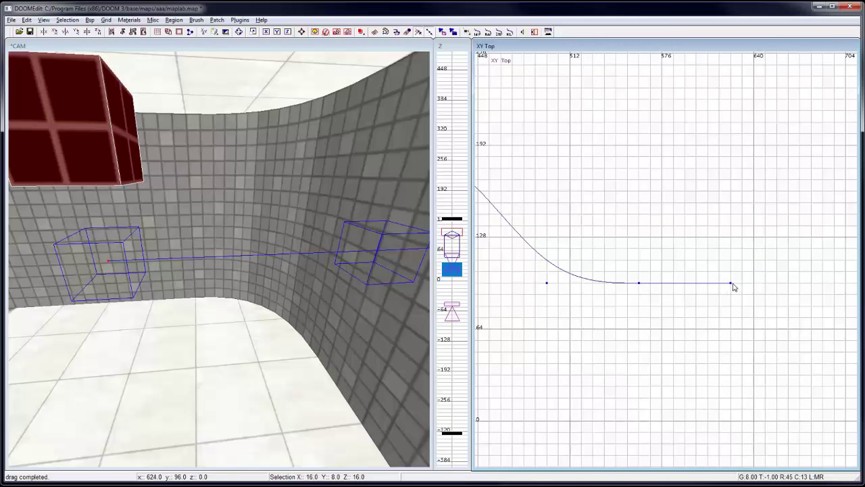
{"action": "mouse_move", "coordinate": [733, 288]}
{"action": "left_mouse_down"}
{"action": "mouse_move", "coordinate": [734, 312]}
{"action": "mouse_move", "coordinate": [726, 314]}
{"action": "mouse_move", "coordinate": [734, 277]}
{"action": "mouse_move", "coordinate": [732, 285]}
{"action": "left_mouse_up"}
{"action": "scroll", "coordinate": [735, 300], "scroll_direction": "up", "scroll_amount": 3}
{"action": "right_click_drag", "start_coordinate": [821, 304], "coordinate": [720, 316]}
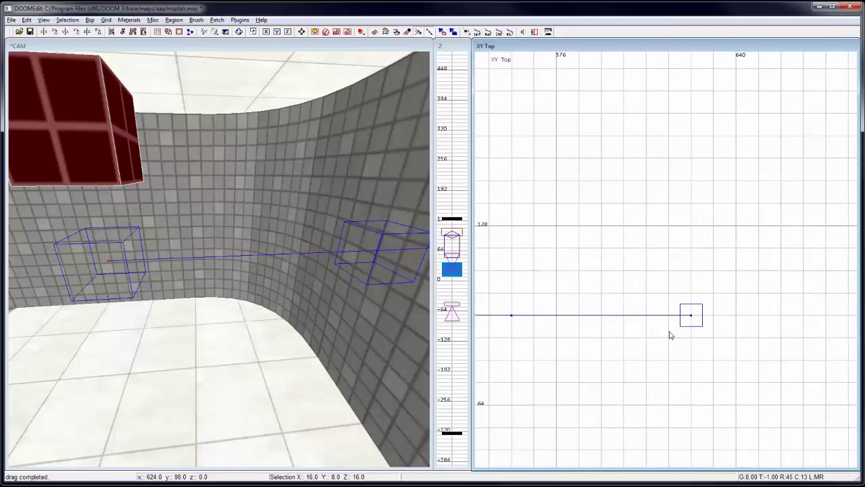
{"action": "scroll", "coordinate": [669, 334], "scroll_direction": "down", "scroll_amount": 4}
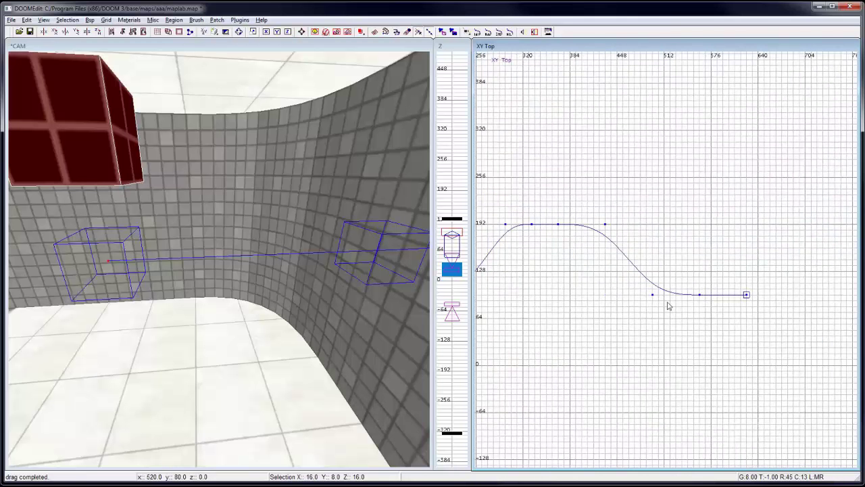
Delete the two middle spline points at x 368 and x 336 on the y 192 line.
{"action": "right_click_drag", "start_coordinate": [661, 307], "coordinate": [746, 331]}
{"action": "scroll", "coordinate": [661, 307], "scroll_direction": "up", "scroll_amount": 2}
{"action": "left_click", "coordinate": [631, 241]}
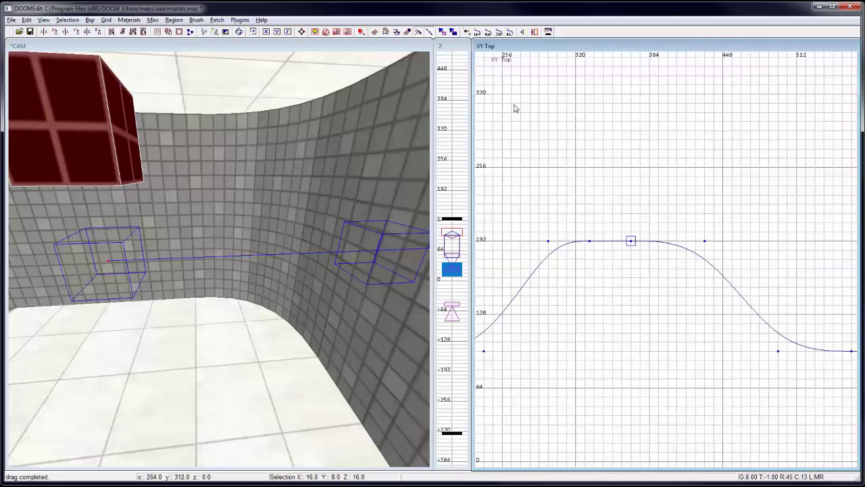
{"action": "left_click", "coordinate": [512, 32]}
{"action": "left_click", "coordinate": [592, 268]}
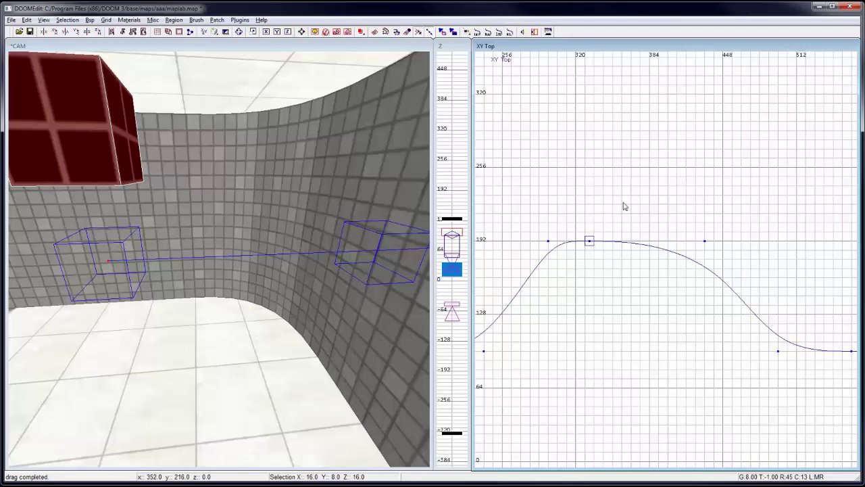
{"action": "left_click", "coordinate": [512, 32]}
{"action": "left_click", "coordinate": [592, 236]}
{"action": "right_click_drag", "start_coordinate": [592, 237], "coordinate": [649, 202]}
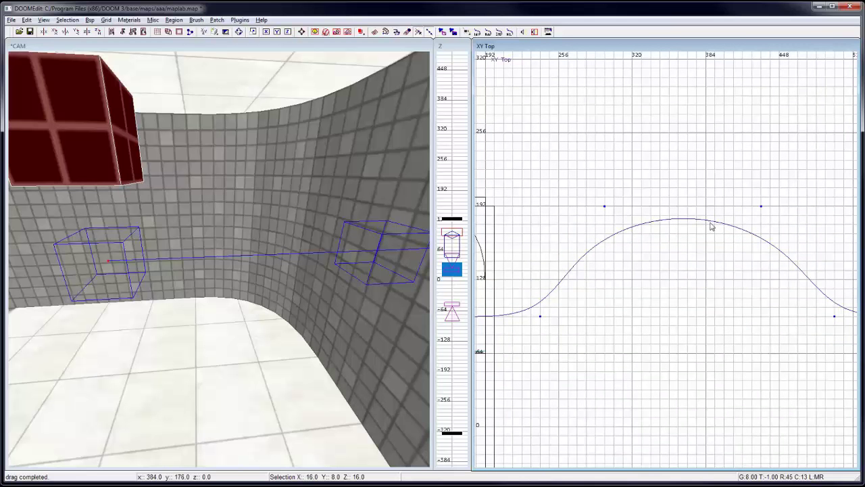
Leave spline point editing, keeping the func_splinemover block selected, with the room brought into the camera view.
{"action": "scroll", "coordinate": [693, 334], "scroll_direction": "down", "scroll_amount": 2}
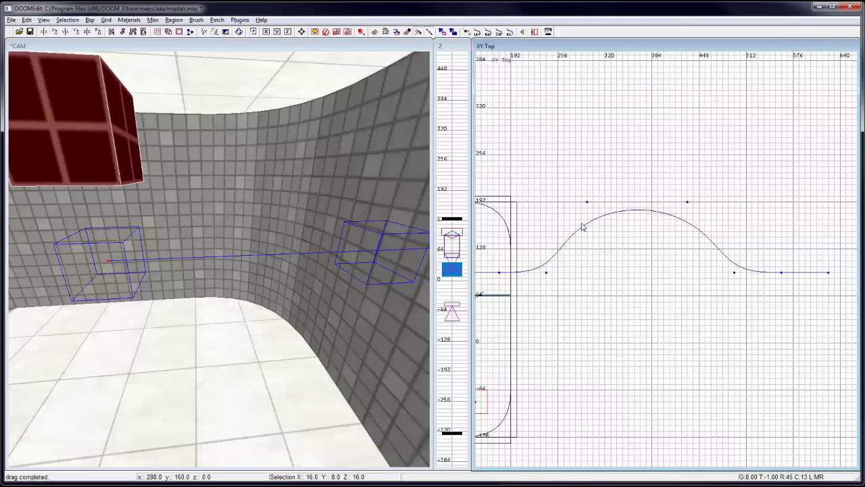
{"action": "right_click_drag", "start_coordinate": [617, 247], "coordinate": [679, 242]}
{"action": "scroll", "coordinate": [620, 251], "scroll_direction": "down", "scroll_amount": 1}
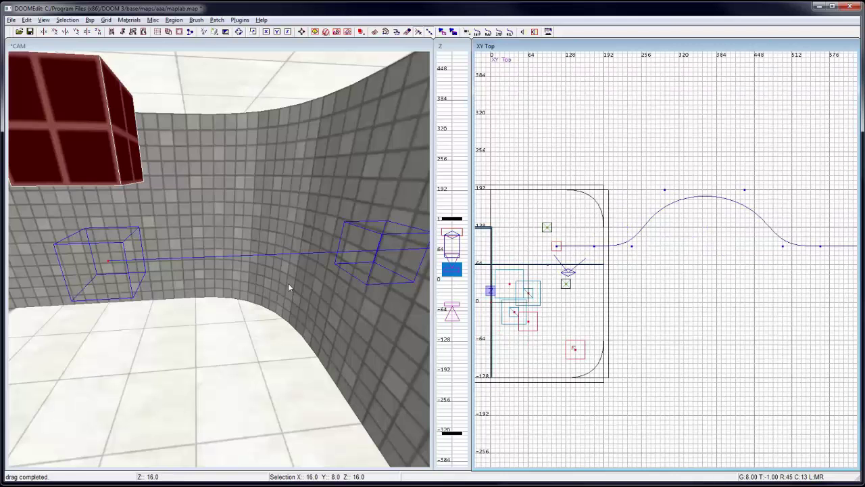
{"action": "right_click_drag", "start_coordinate": [288, 283], "coordinate": [182, 236]}
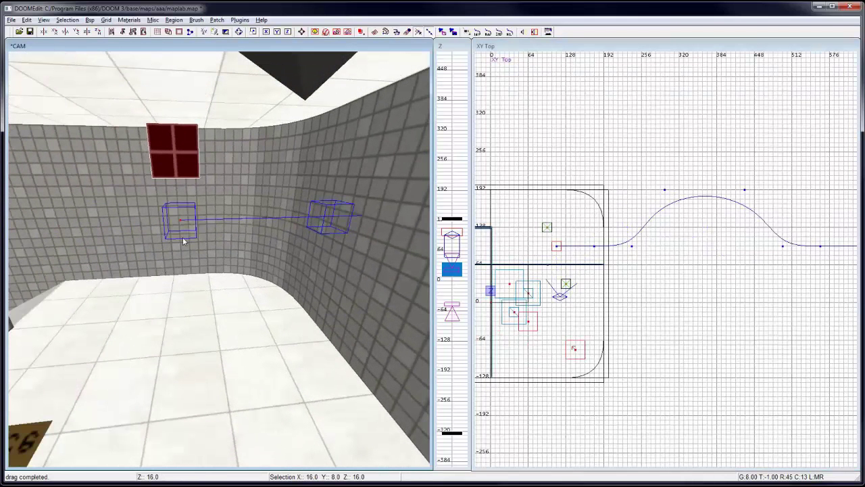
{"action": "key", "text": "Escape"}
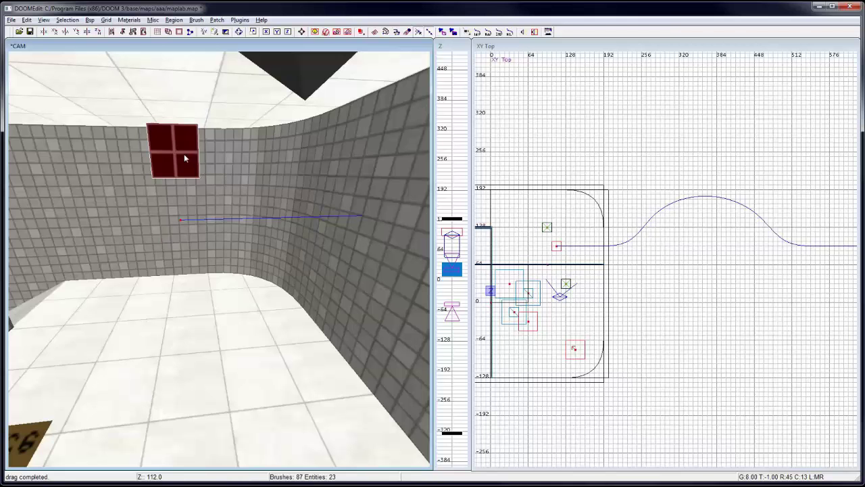
Move the func_splinemover block with its spline lower and about 8 units along x, and deselect it.
{"action": "mouse_move", "coordinate": [184, 157]}
{"action": "left_mouse_down"}
{"action": "mouse_move", "coordinate": [154, 183]}
{"action": "mouse_move", "coordinate": [209, 183]}
{"action": "mouse_move", "coordinate": [172, 152]}
{"action": "mouse_move", "coordinate": [196, 174]}
{"action": "mouse_move", "coordinate": [183, 149]}
{"action": "mouse_move", "coordinate": [188, 164]}
{"action": "left_mouse_up"}
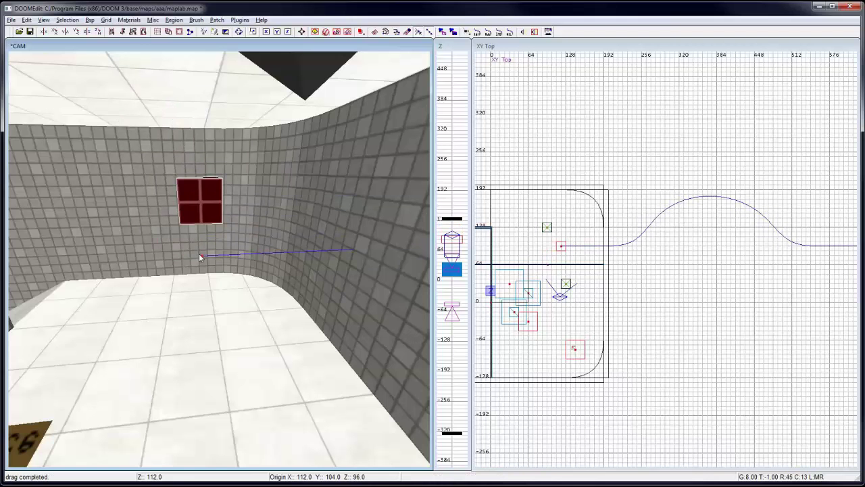
{"action": "right_click_drag", "start_coordinate": [195, 244], "coordinate": [201, 237]}
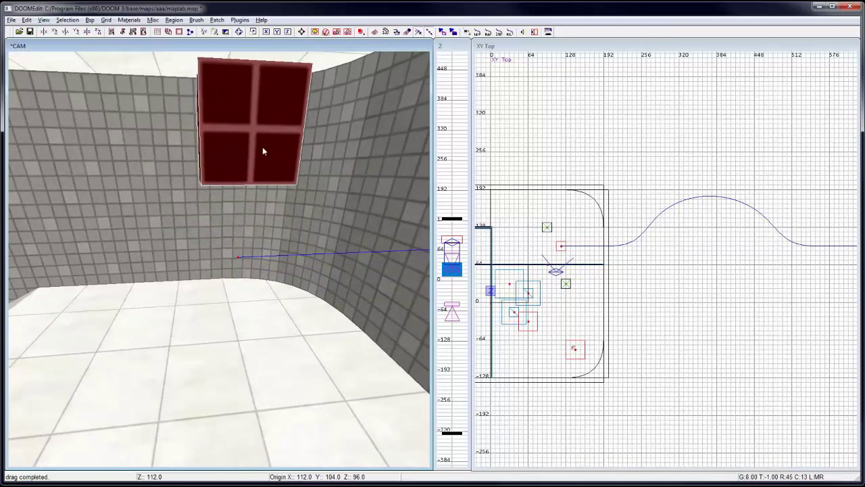
{"action": "key", "text": "Escape"}
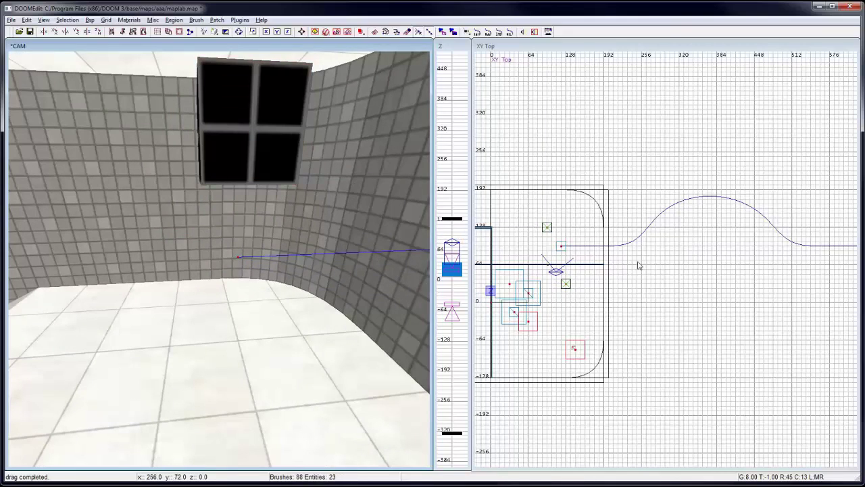
{"action": "right_click_drag", "start_coordinate": [628, 266], "coordinate": [634, 262]}
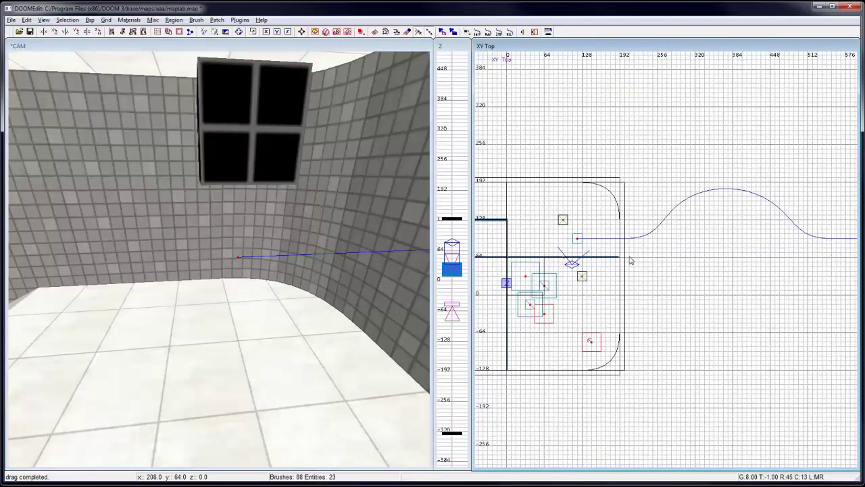
Create a func_mover entity and place its block in line with the func_splinemover block at the spline's start in plan view.
{"action": "right_click", "coordinate": [635, 258]}
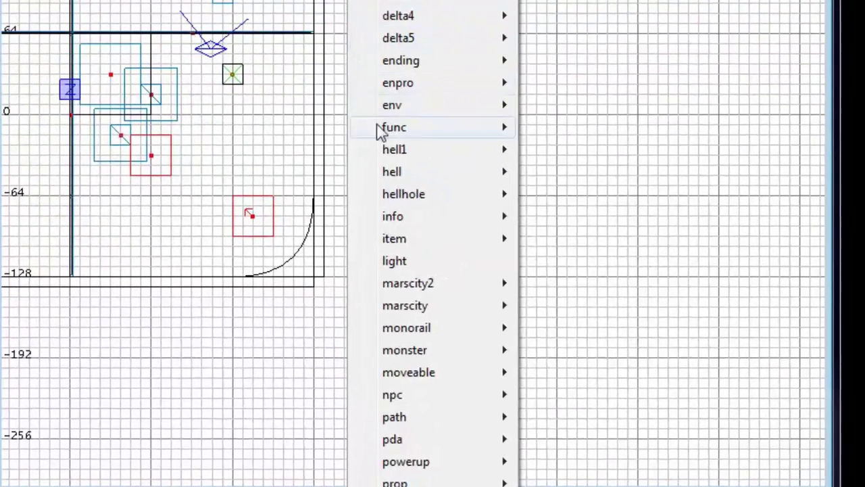
{"action": "mouse_move", "coordinate": [433, 164]}
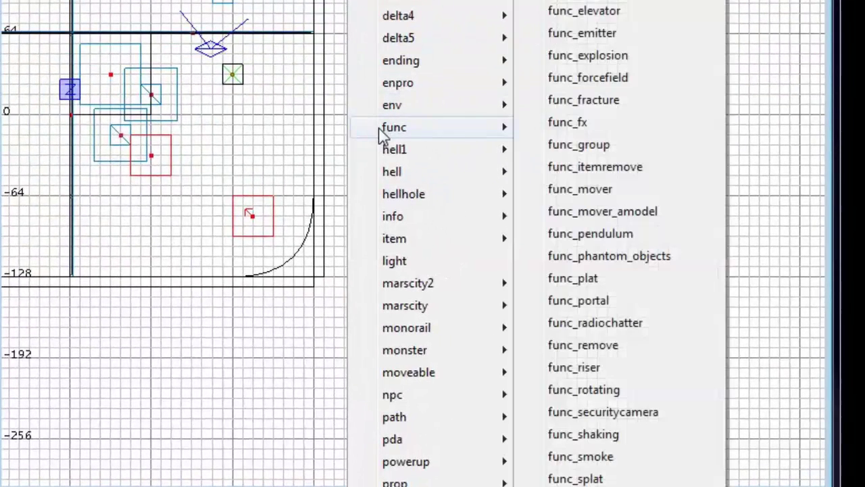
{"action": "left_click", "coordinate": [598, 190]}
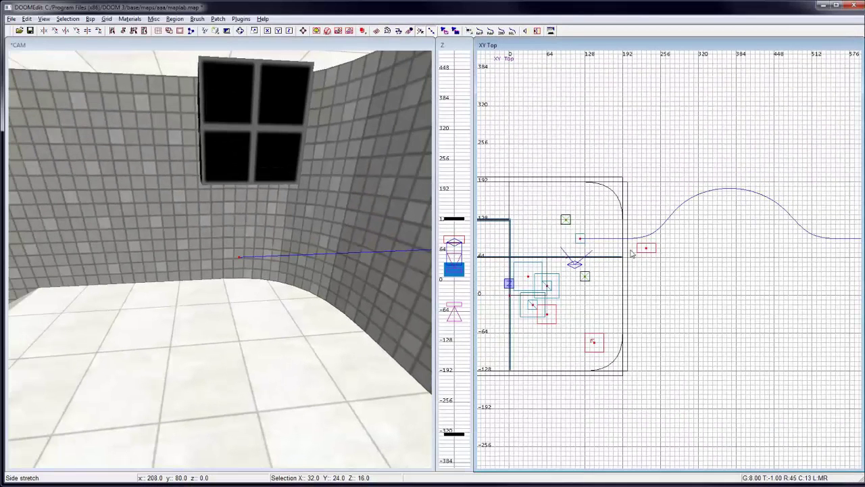
{"action": "mouse_move", "coordinate": [631, 250]}
{"action": "left_mouse_down"}
{"action": "mouse_move", "coordinate": [658, 251]}
{"action": "mouse_move", "coordinate": [586, 247]}
{"action": "left_mouse_up"}
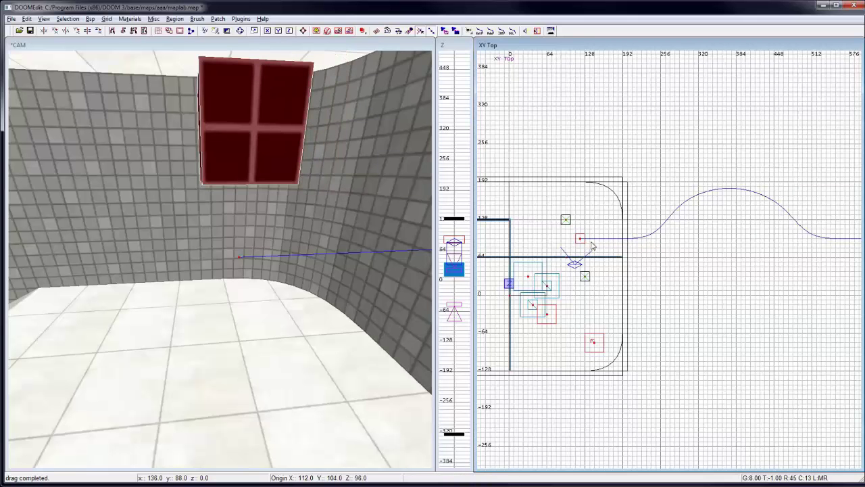
Move the func_mover block about 56 units along x, away from the func_splinemover block.
{"action": "key", "text": "ctrl+Tab"}
{"action": "scroll", "coordinate": [636, 309], "scroll_direction": "up", "scroll_amount": 3}
{"action": "right_click_drag", "start_coordinate": [635, 309], "coordinate": [665, 262]}
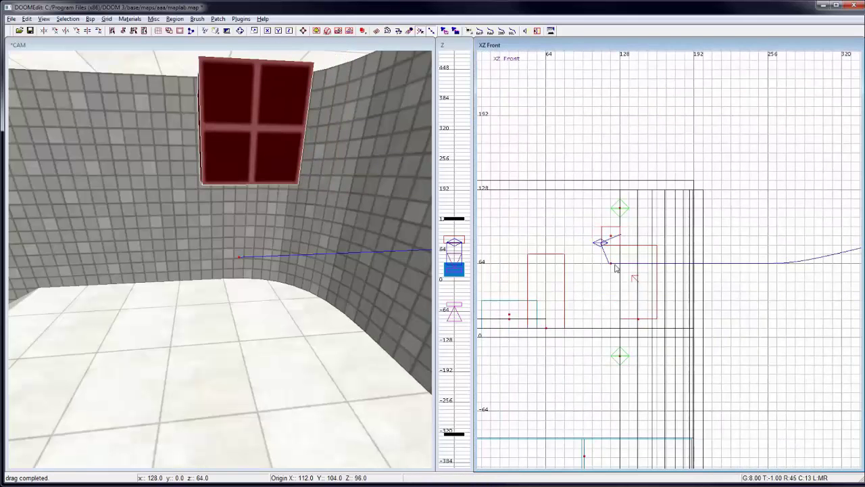
{"action": "left_click", "coordinate": [615, 247]}
{"action": "left_click_drag", "start_coordinate": [615, 247], "coordinate": [677, 238]}
{"action": "right_click_drag", "start_coordinate": [677, 238], "coordinate": [612, 246]}
{"action": "right_click_drag", "start_coordinate": [326, 223], "coordinate": [326, 223]}
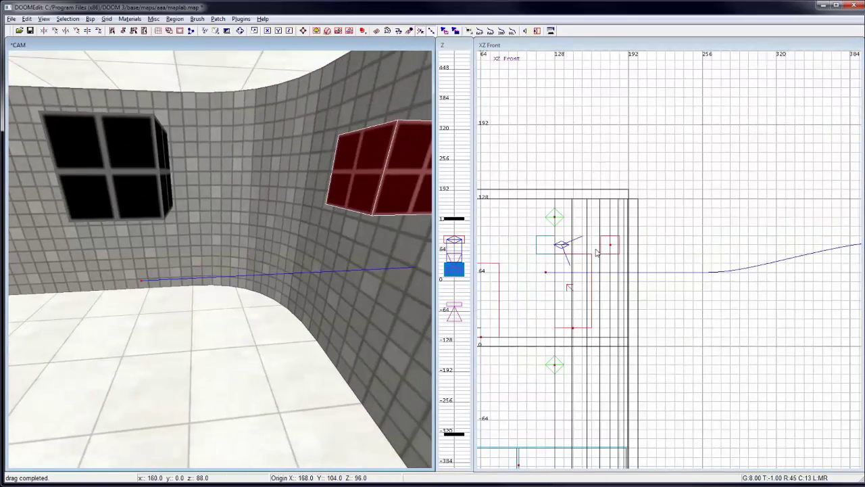
Move the func_mover block back to the spline's start and make it 16 units tall below the path, spanning z 40 to 56.
{"action": "key", "text": "ctrl+Tab"}
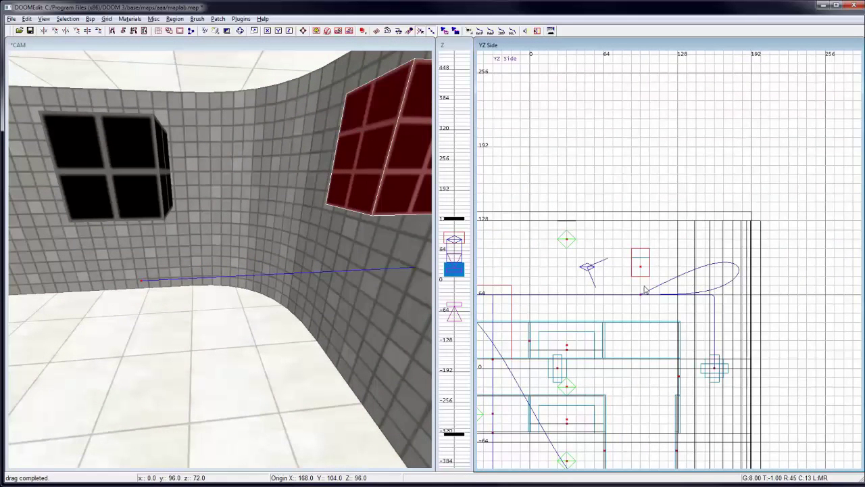
{"action": "left_click_drag", "start_coordinate": [645, 288], "coordinate": [644, 273]}
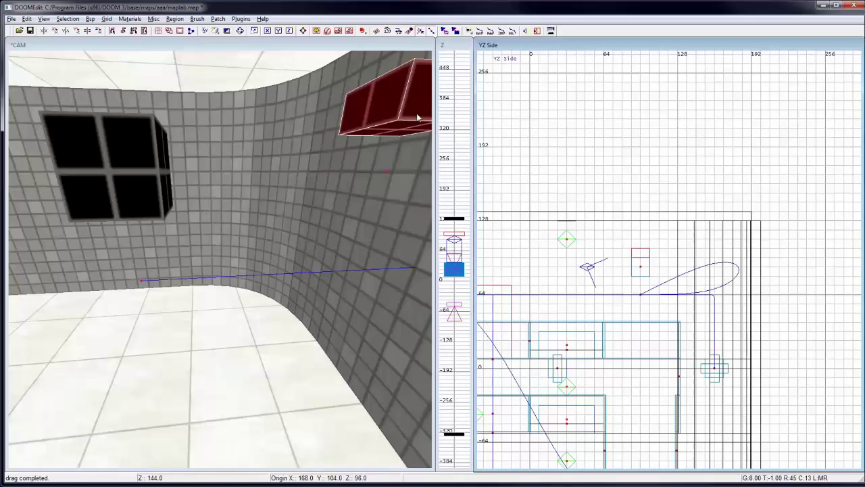
{"action": "left_click_drag", "start_coordinate": [417, 117], "coordinate": [388, 129]}
{"action": "scroll", "coordinate": [669, 322], "scroll_direction": "up", "scroll_amount": 5}
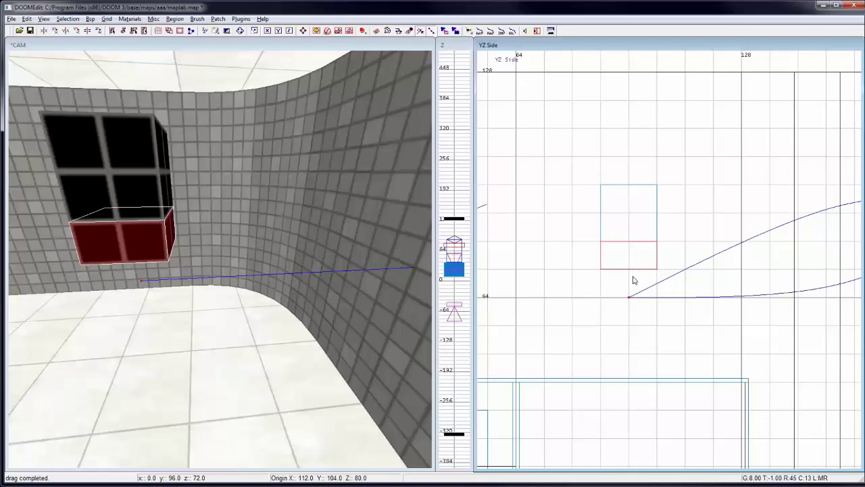
{"action": "mouse_move", "coordinate": [629, 314]}
{"action": "left_mouse_down"}
{"action": "mouse_move", "coordinate": [642, 355]}
{"action": "mouse_move", "coordinate": [641, 394]}
{"action": "left_mouse_up"}
{"action": "left_click_drag", "start_coordinate": [636, 248], "coordinate": [639, 306]}
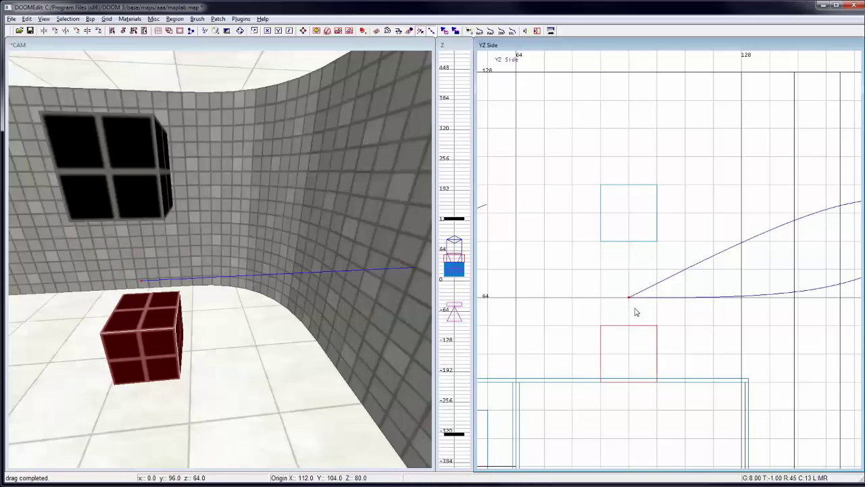
Lower the func_mover block's bottom and top faces by 8 units each, to z 32 and 48, and deselect it.
{"action": "right_click_drag", "start_coordinate": [212, 266], "coordinate": [250, 261]}
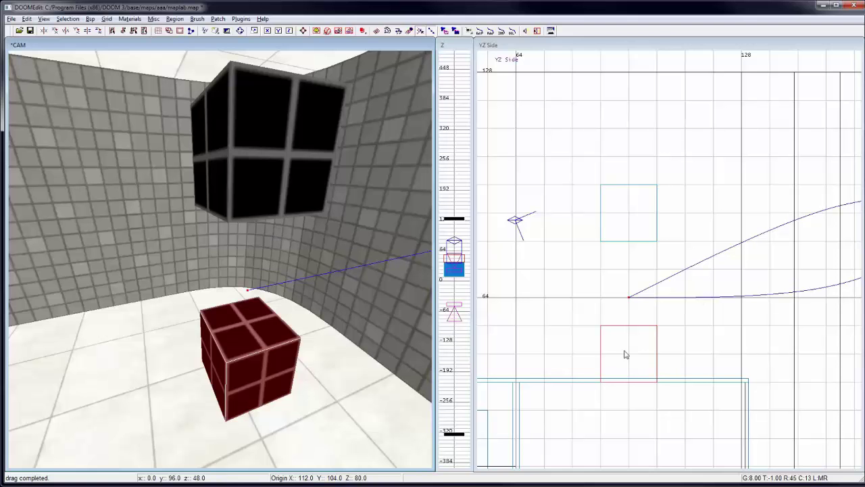
{"action": "left_click_drag", "start_coordinate": [638, 405], "coordinate": [637, 412]}
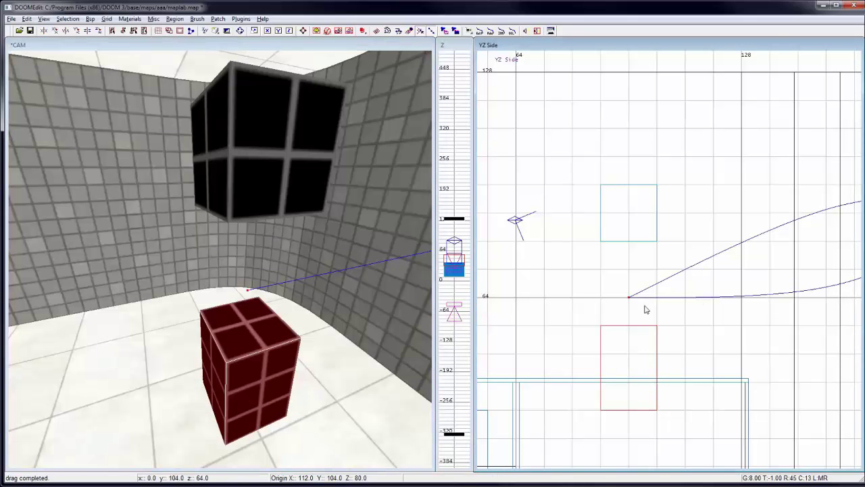
{"action": "left_click_drag", "start_coordinate": [645, 309], "coordinate": [645, 325]}
{"action": "key", "text": "Escape"}
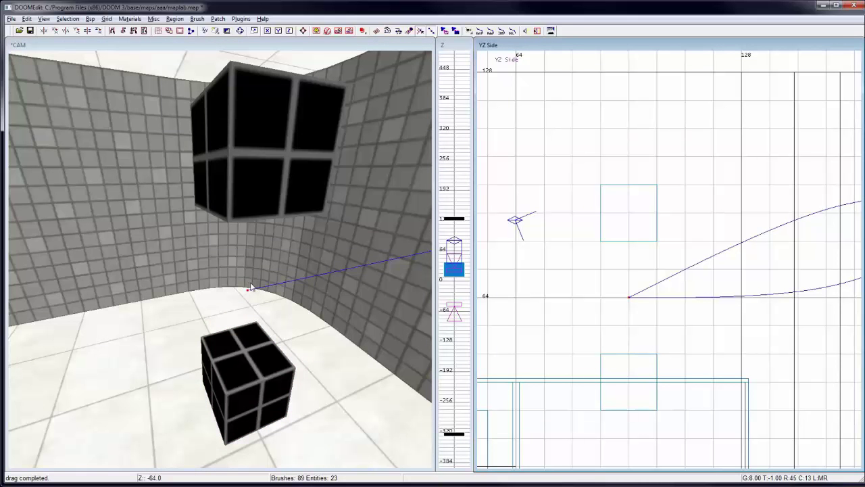
Examine the existing cube with purple brushes by cycling the selection through its overlapping brushes, and clear the selection.
{"action": "right_click_drag", "start_coordinate": [250, 288], "coordinate": [266, 261]}
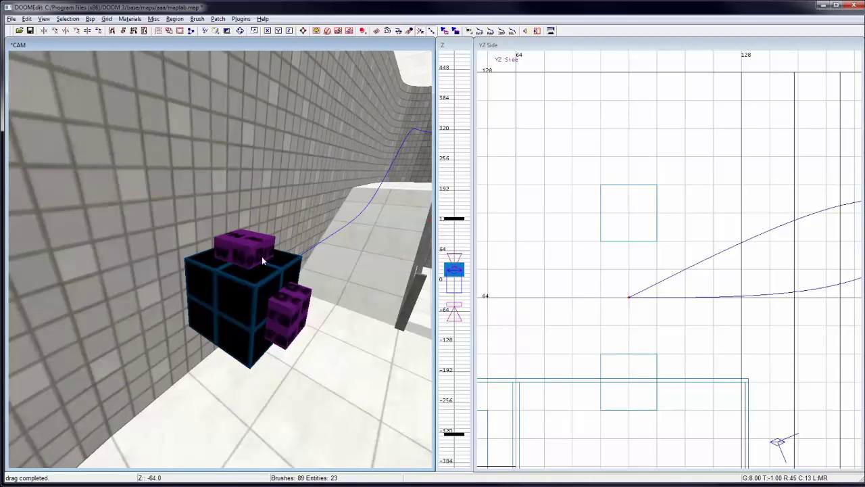
{"action": "left_click", "coordinate": [205, 267], "text": "shift"}
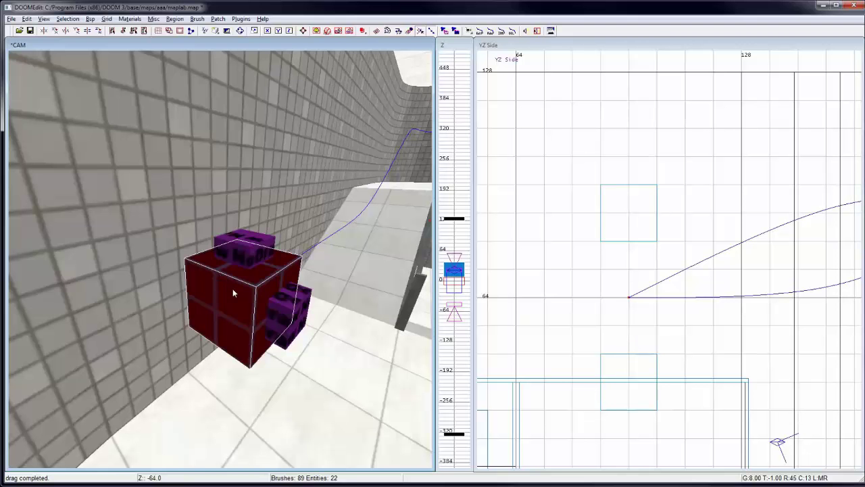
{"action": "left_click", "coordinate": [233, 288], "text": "alt+shift"}
{"action": "left_click", "coordinate": [232, 288], "text": "alt+shift"}
{"action": "left_click", "coordinate": [232, 289], "text": "alt+shift"}
{"action": "left_click", "coordinate": [233, 289], "text": "alt+shift"}
{"action": "left_click", "coordinate": [233, 289], "text": "alt+shift"}
{"action": "left_click", "coordinate": [232, 289], "text": "alt+shift"}
{"action": "left_click", "coordinate": [233, 289], "text": "alt+shift"}
{"action": "left_click", "coordinate": [234, 289], "text": "alt+shift"}
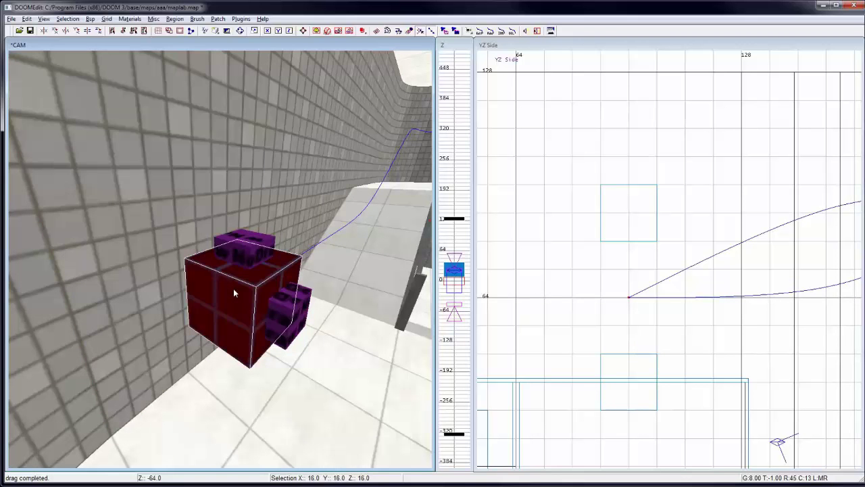
{"action": "left_click", "coordinate": [234, 289], "text": "alt+shift"}
{"action": "left_click", "coordinate": [233, 288], "text": "alt+shift"}
{"action": "left_click", "coordinate": [234, 289], "text": "alt+shift"}
{"action": "left_click", "coordinate": [234, 288], "text": "alt+shift"}
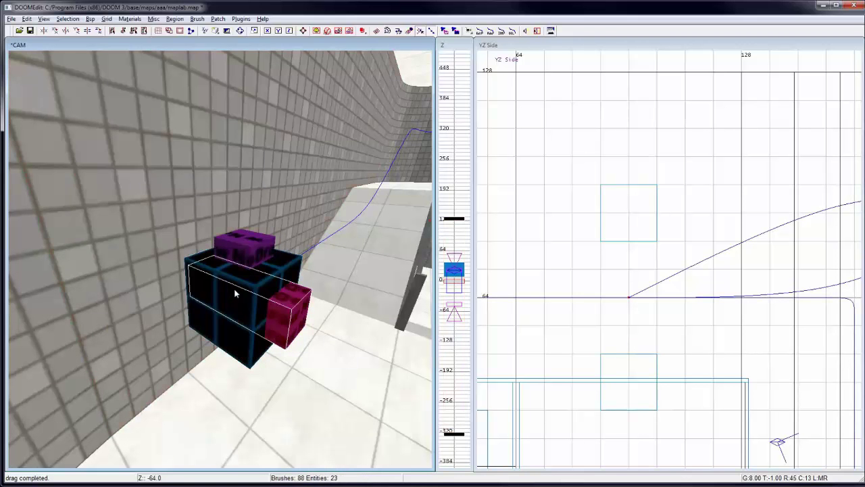
{"action": "key", "text": "Escape"}
Inspect the cube's purple side brush, purple upper brush and main body by selecting each separately, leaving nothing selected.
{"action": "right_click_drag", "start_coordinate": [224, 292], "coordinate": [221, 292], "text": "ctrl"}
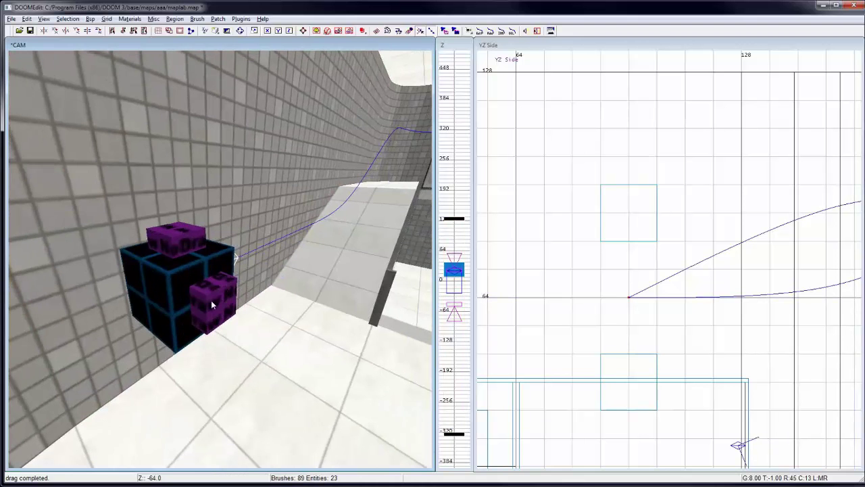
{"action": "key", "text": "ctrl+z"}
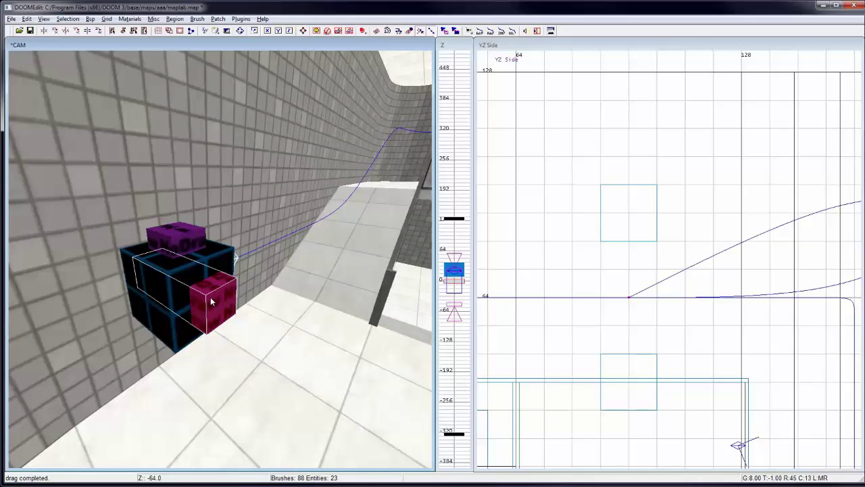
{"action": "key", "text": "Escape"}
{"action": "left_click", "coordinate": [183, 243], "text": "shift"}
{"action": "key", "text": "Escape"}
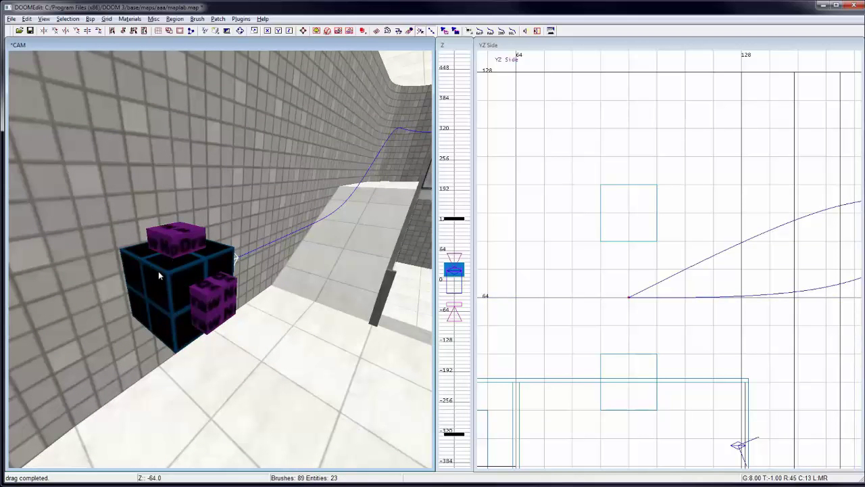
{"action": "left_click", "coordinate": [158, 271], "text": "shift"}
{"action": "key", "text": "Escape"}
Select the func_mover block below the spline's start and rename the entity camMover01.
{"action": "mouse_move", "coordinate": [241, 341]}
{"action": "right_mouse_down"}
{"action": "mouse_move", "coordinate": [214, 290]}
{"action": "mouse_move", "coordinate": [232, 289]}
{"action": "mouse_move", "coordinate": [328, 156]}
{"action": "mouse_move", "coordinate": [275, 159]}
{"action": "mouse_move", "coordinate": [134, 219]}
{"action": "mouse_move", "coordinate": [123, 287]}
{"action": "mouse_move", "coordinate": [226, 291]}
{"action": "mouse_move", "coordinate": [270, 253]}
{"action": "mouse_move", "coordinate": [231, 252]}
{"action": "mouse_move", "coordinate": [231, 268]}
{"action": "mouse_move", "coordinate": [227, 252]}
{"action": "mouse_move", "coordinate": [206, 344]}
{"action": "right_mouse_up"}
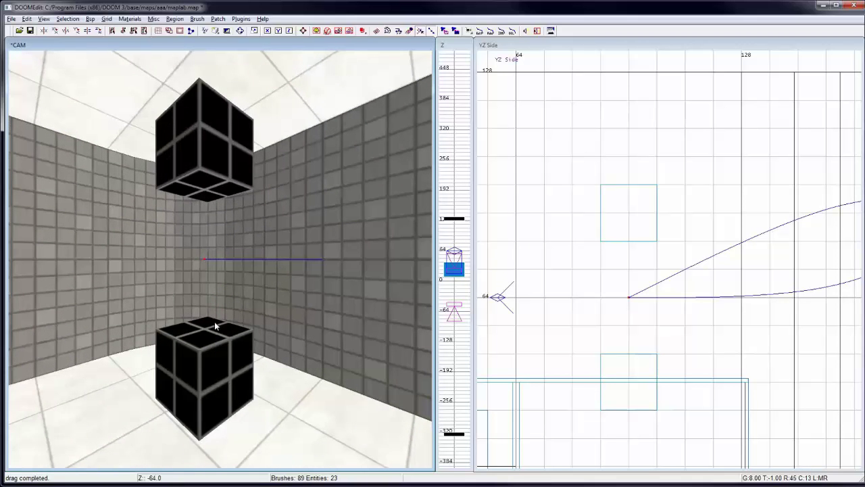
{"action": "right_click_drag", "start_coordinate": [215, 326], "coordinate": [215, 326], "text": "ctrl"}
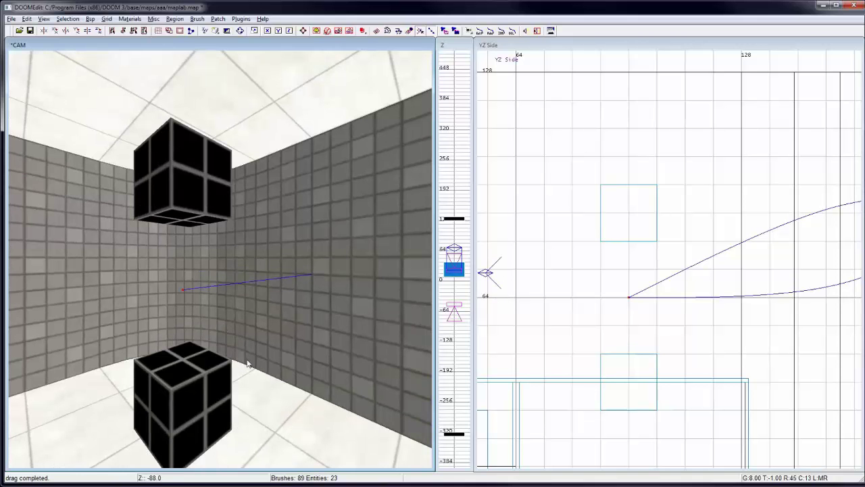
{"action": "right_click_drag", "start_coordinate": [218, 366], "coordinate": [211, 348]}
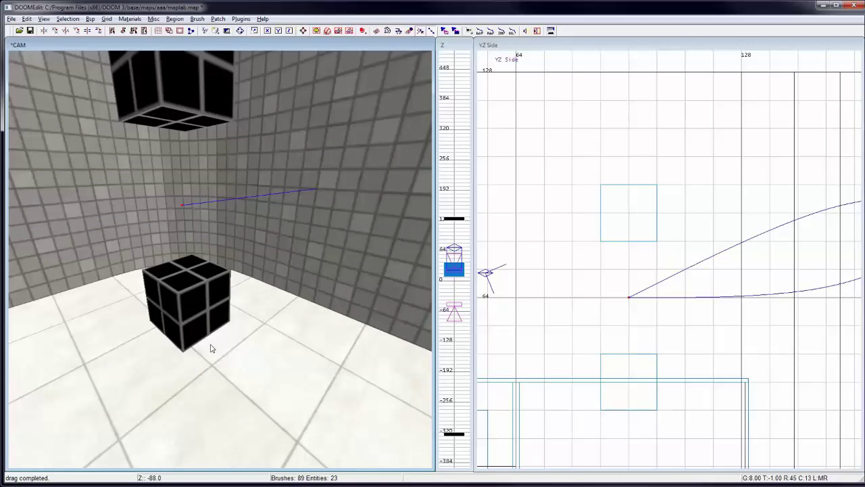
{"action": "left_click", "coordinate": [205, 303], "text": "shift"}
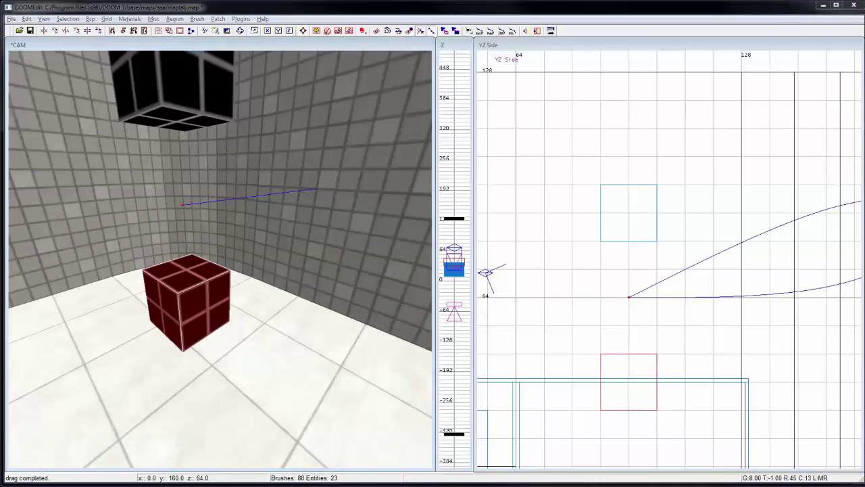
{"action": "key", "text": "n"}
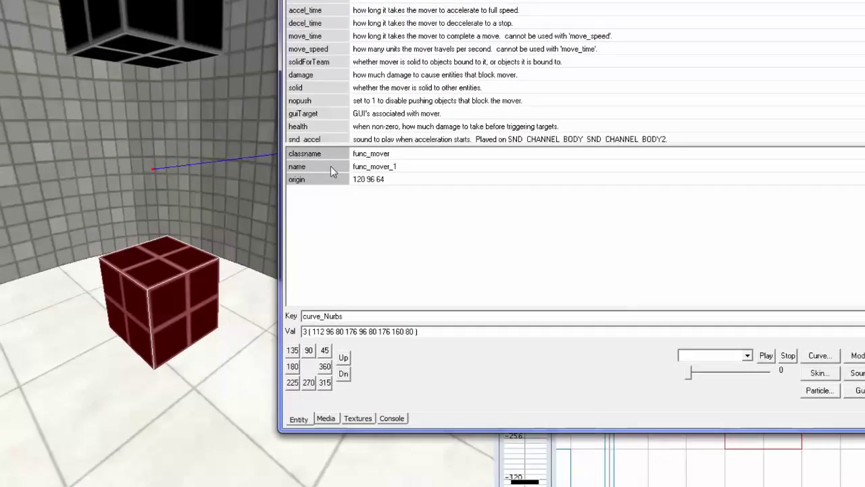
{"action": "left_click", "coordinate": [306, 197]}
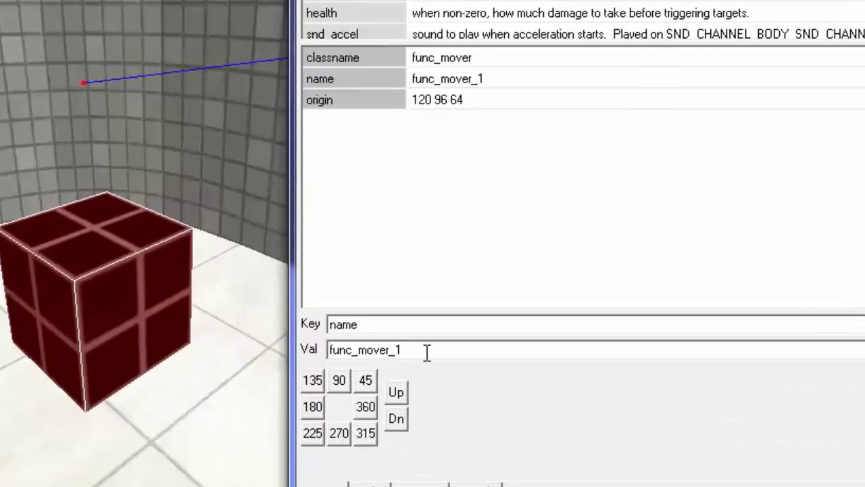
{"action": "double_click", "coordinate": [423, 349]}
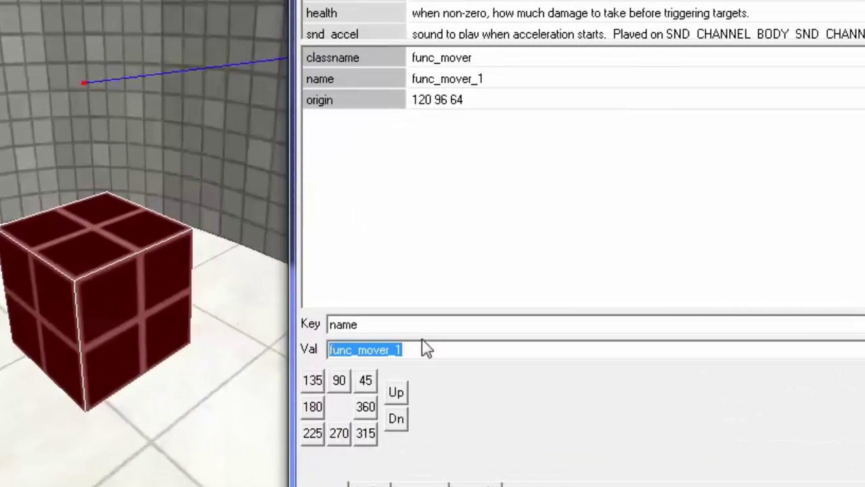
{"action": "type", "text": "camMover"}
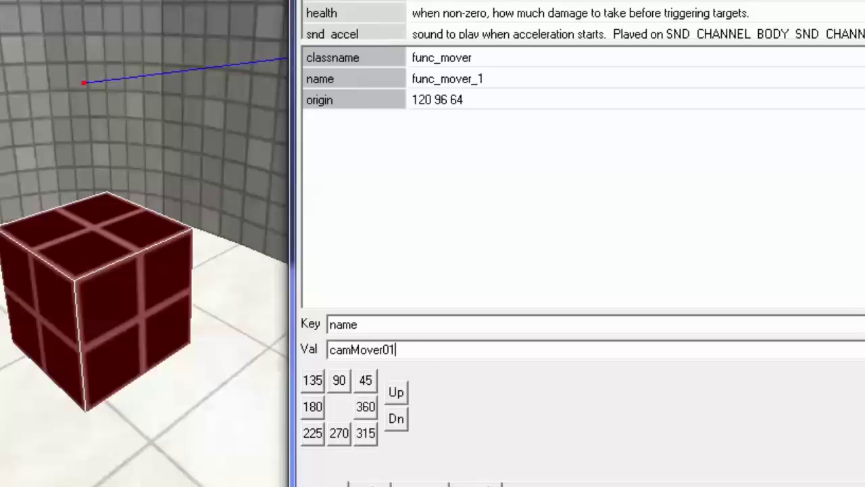
{"action": "key", "text": "Return"}
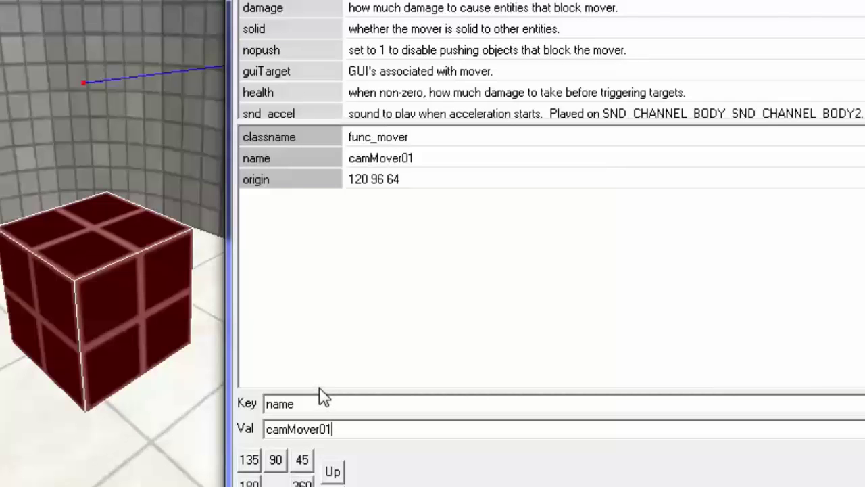
Add a cinematic key with the value 1 to the camMover01 entity.
{"action": "left_click", "coordinate": [298, 404]}
{"action": "double_click", "coordinate": [298, 404]}
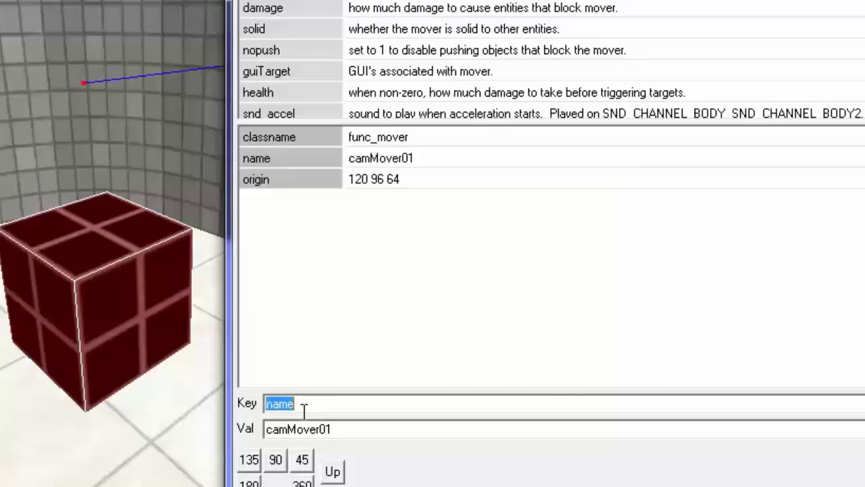
{"action": "type", "text": "cinematic"}
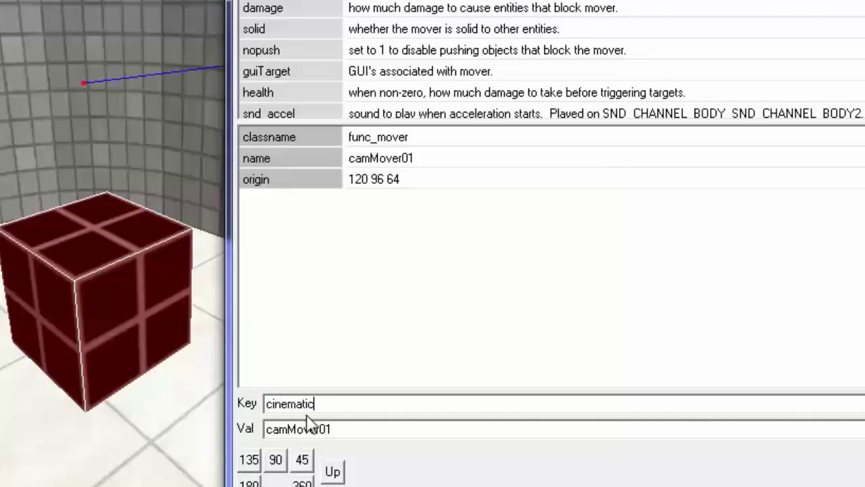
{"action": "key", "text": "Tab"}
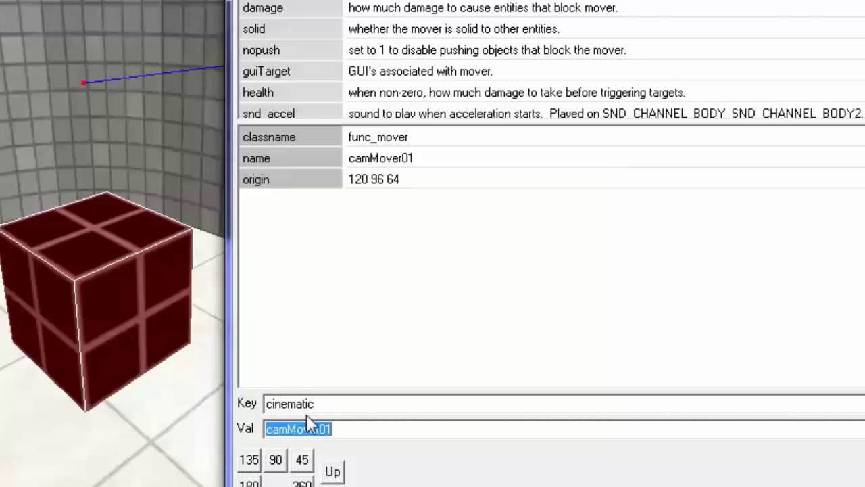
{"action": "type", "text": "1"}
{"action": "key", "text": "Return"}
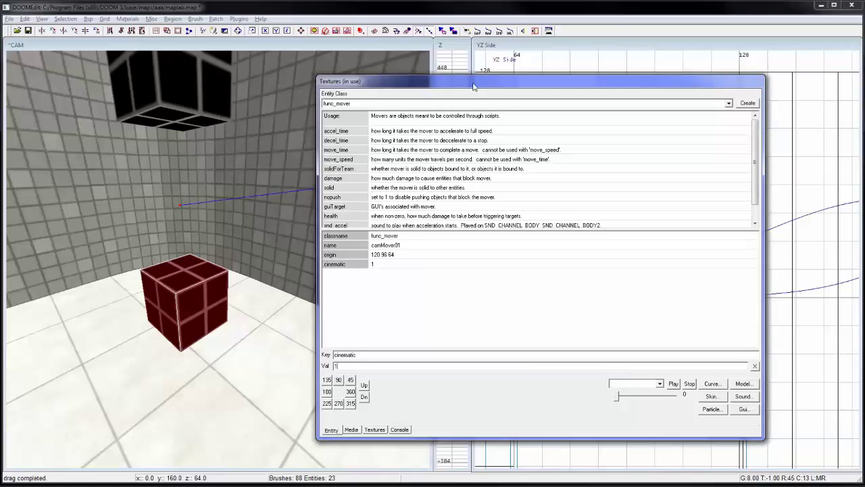
Move the entity properties window out of the way and deselect the camMover01 block, with both mover blocks in the camera view.
{"action": "left_click_drag", "start_coordinate": [463, 88], "coordinate": [470, 91]}
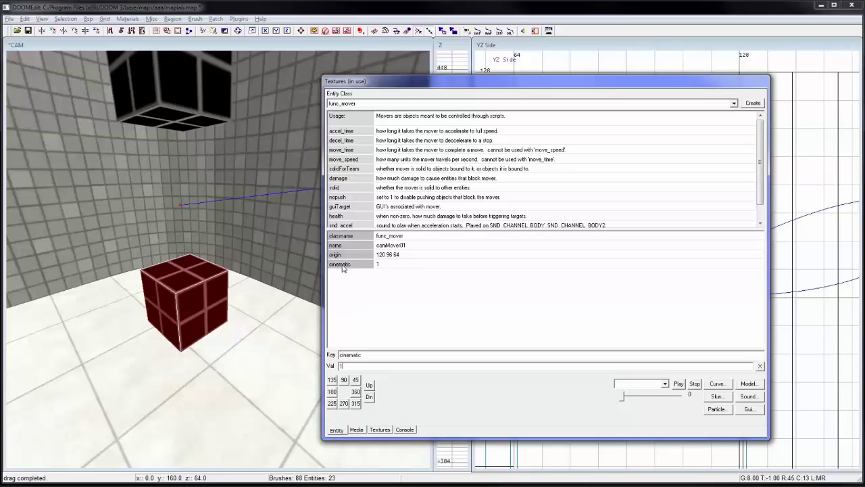
{"action": "left_click_drag", "start_coordinate": [432, 87], "coordinate": [864, 116]}
{"action": "key", "text": "Escape"}
{"action": "right_click_drag", "start_coordinate": [273, 164], "coordinate": [210, 259], "text": "ctrl"}
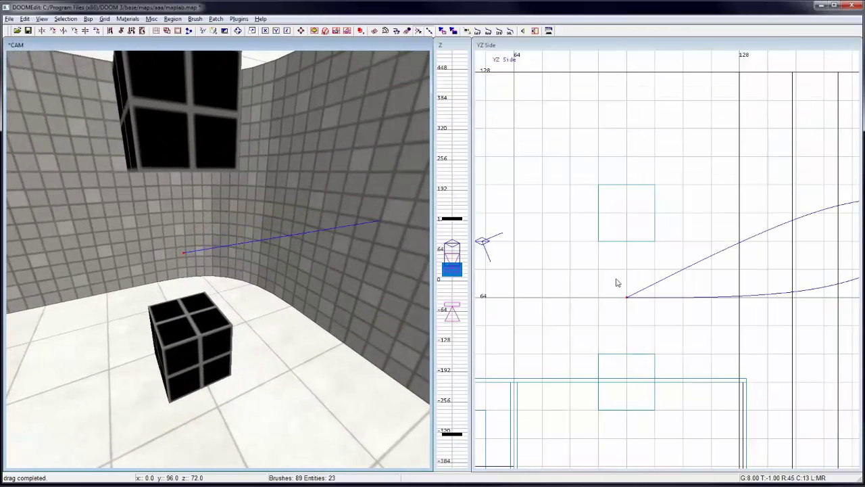
Create a func_cameraview entity and move its block onto the spline's start point, between the two mover blocks.
{"action": "right_click_drag", "start_coordinate": [616, 278], "coordinate": [558, 232]}
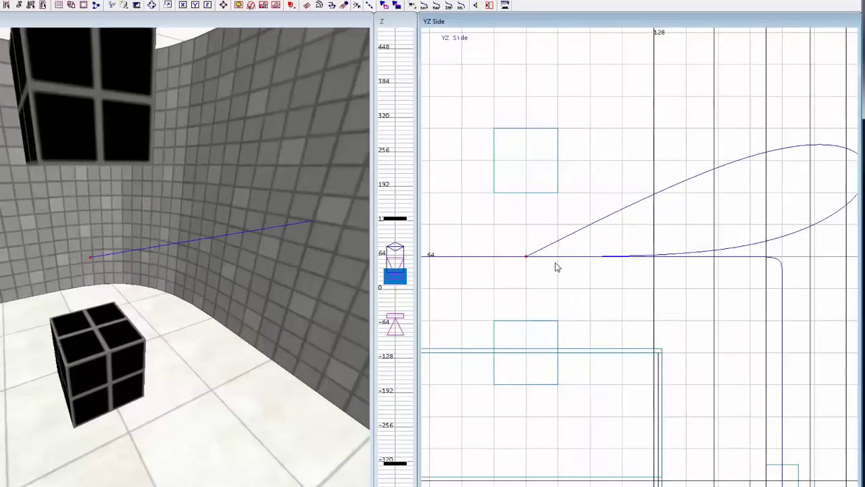
{"action": "right_click", "coordinate": [556, 267]}
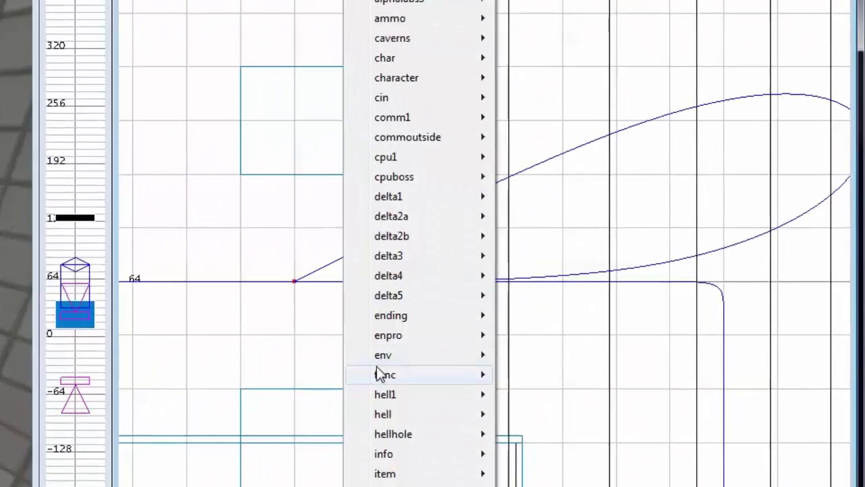
{"action": "mouse_move", "coordinate": [577, 312]}
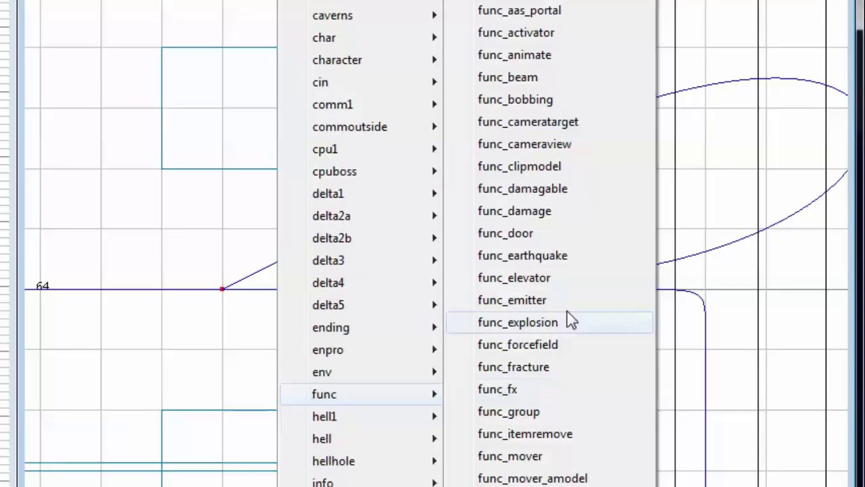
{"action": "left_click", "coordinate": [589, 146]}
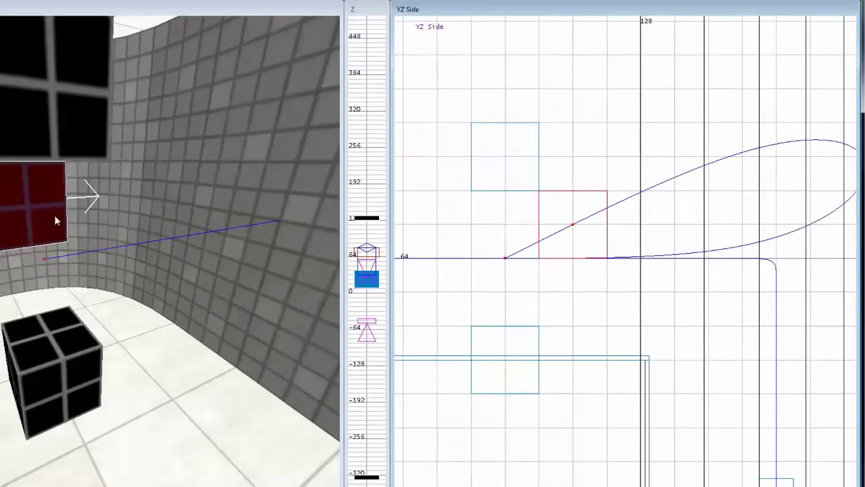
{"action": "right_click_drag", "start_coordinate": [55, 221], "coordinate": [290, 233]}
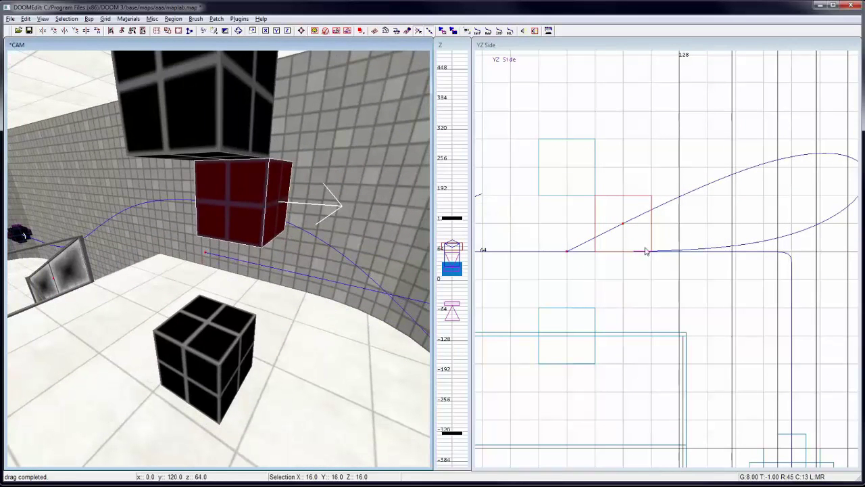
{"action": "left_click_drag", "start_coordinate": [638, 246], "coordinate": [592, 265]}
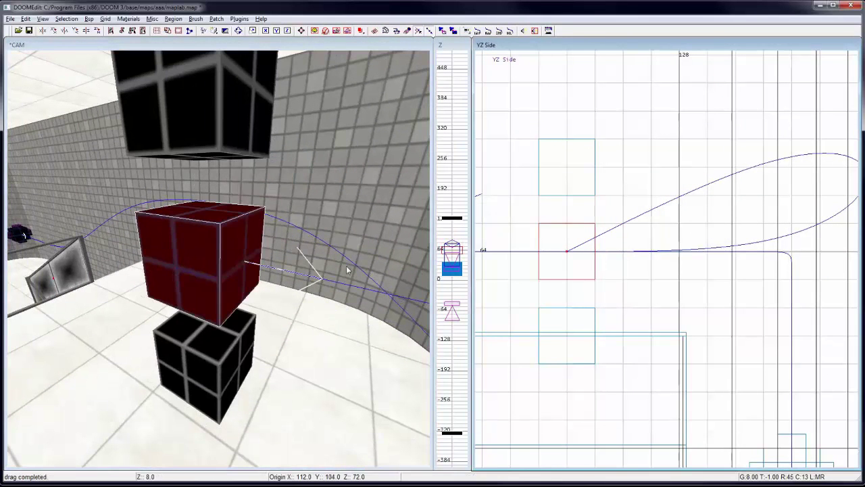
Rename the selected func_cameraview entity camera001 and dismiss the entity properties window.
{"action": "mouse_move", "coordinate": [338, 266]}
{"action": "right_mouse_down"}
{"action": "mouse_move", "coordinate": [172, 249]}
{"action": "mouse_move", "coordinate": [234, 275]}
{"action": "right_mouse_up"}
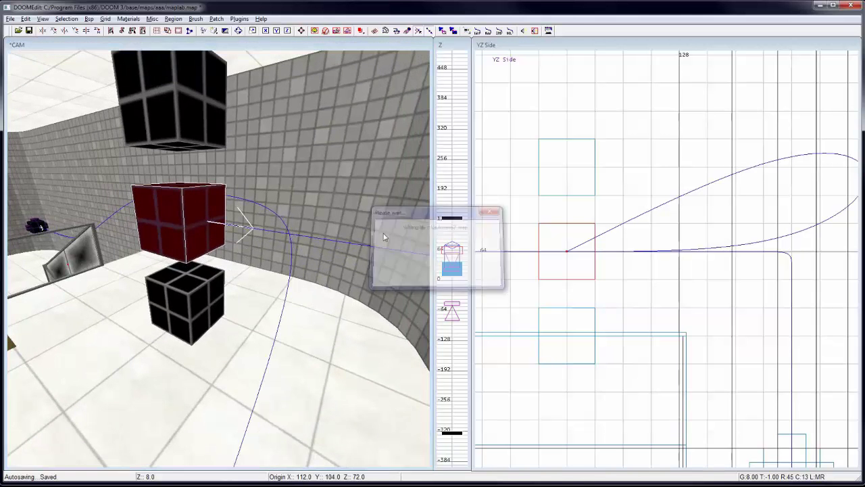
{"action": "right_click_drag", "start_coordinate": [280, 281], "coordinate": [257, 237]}
{"action": "key", "text": "n"}
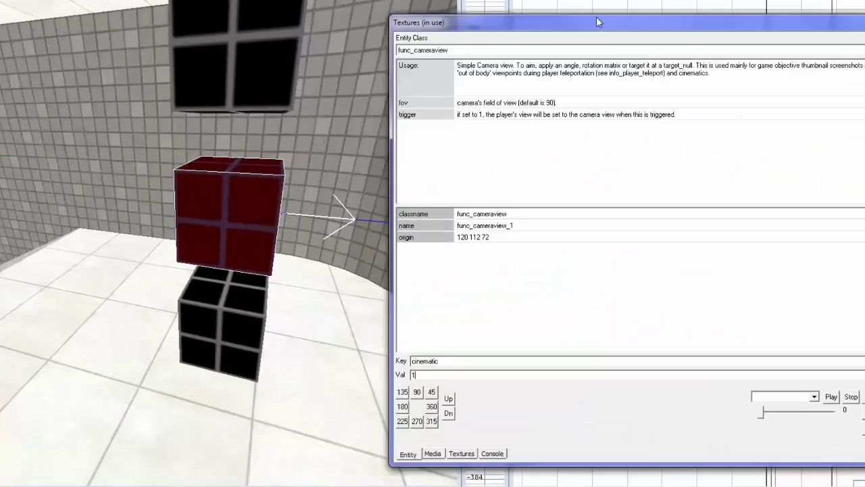
{"action": "left_click_drag", "start_coordinate": [534, 95], "coordinate": [498, 87]}
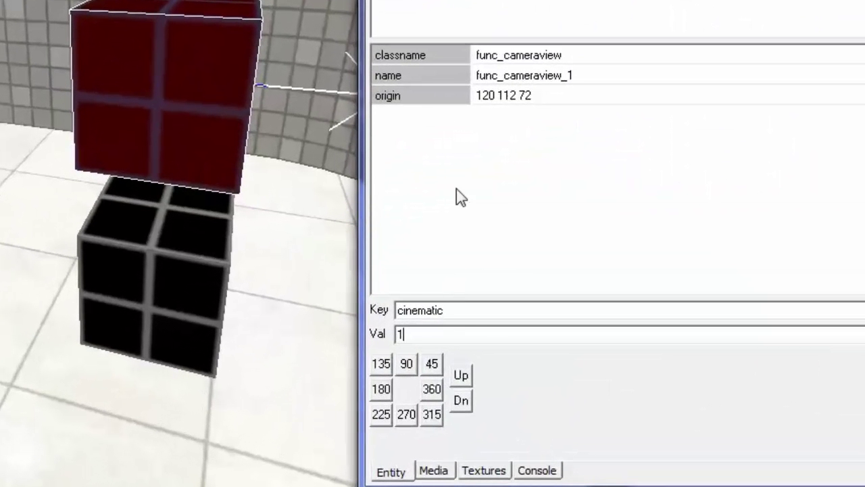
{"action": "left_click", "coordinate": [430, 79]}
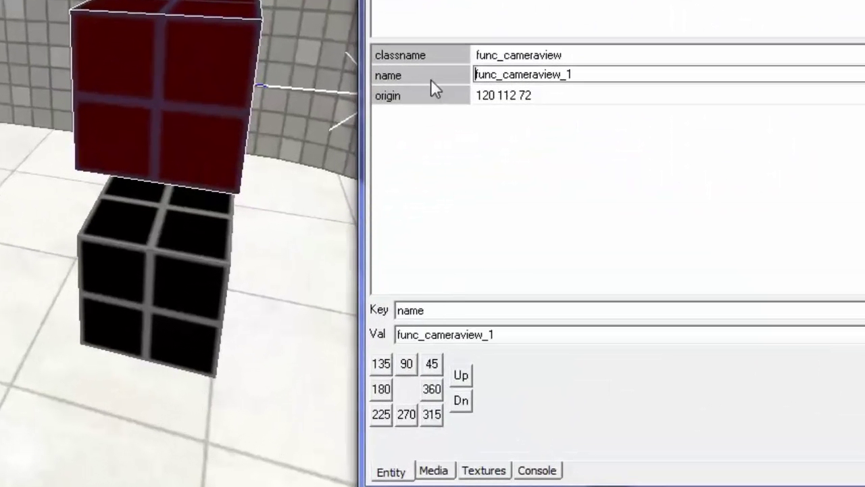
{"action": "double_click", "coordinate": [447, 335]}
{"action": "type", "text": "camera"}
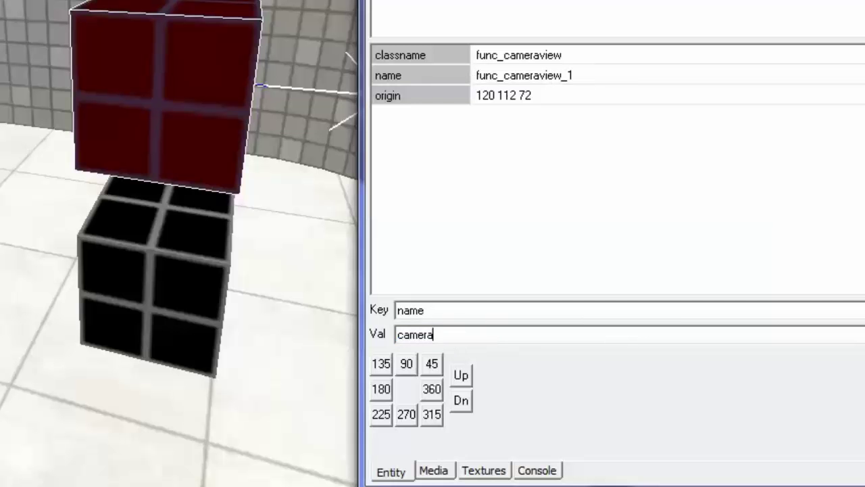
{"action": "type", "text": "001"}
{"action": "key", "text": "Return"}
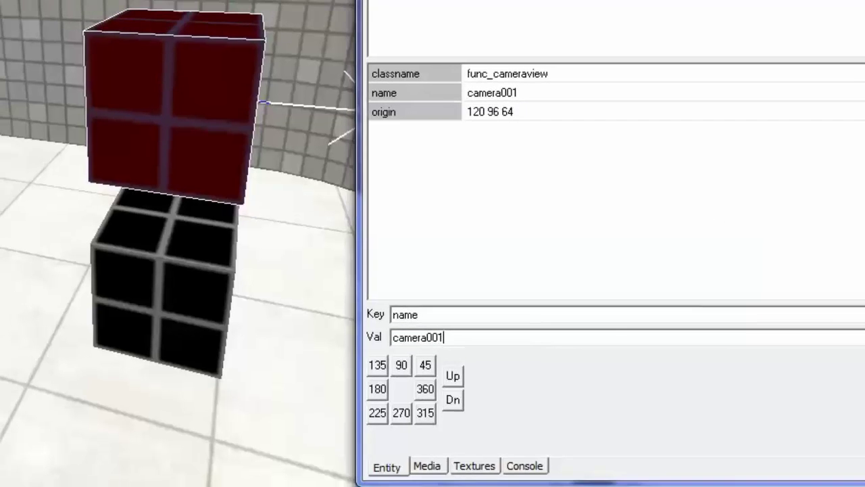
{"action": "key", "text": "Escape"}
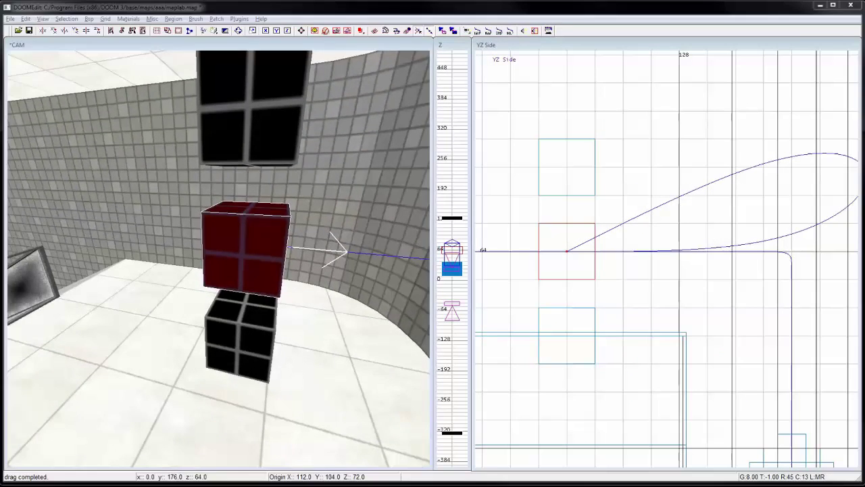
Raise the camera001 block 8 units off the spline's start and return it to the start point, leaving it deselected.
{"action": "right_click_drag", "start_coordinate": [313, 216], "coordinate": [230, 280]}
{"action": "key", "text": "Escape"}
{"action": "key", "text": "End"}
{"action": "right_click_drag", "start_coordinate": [245, 247], "coordinate": [246, 248], "text": "ctrl"}
{"action": "left_click", "coordinate": [246, 247], "text": "shift"}
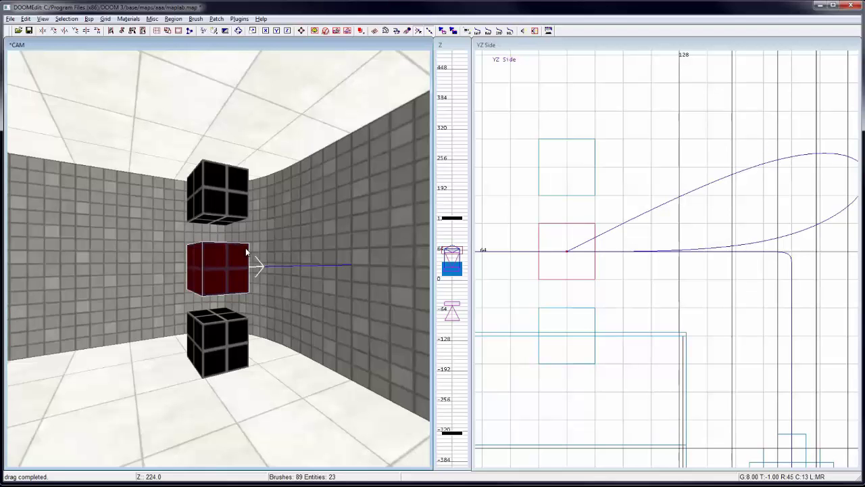
{"action": "left_click_drag", "start_coordinate": [566, 267], "coordinate": [567, 240]}
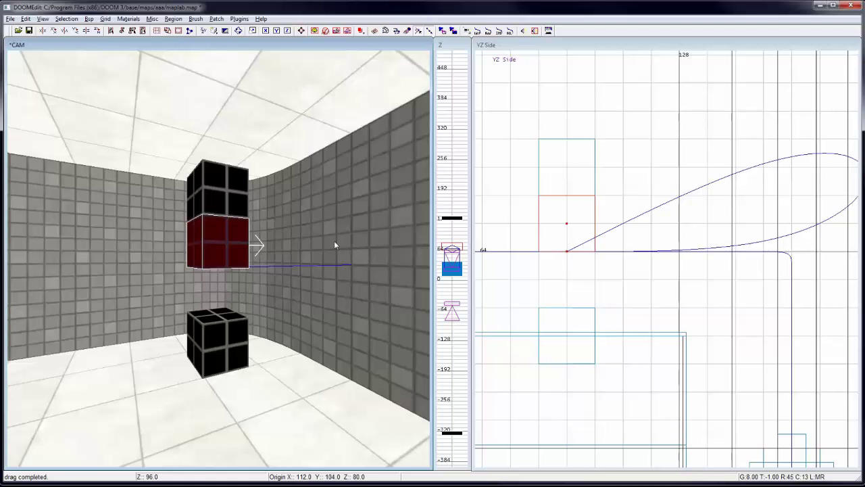
{"action": "left_click_drag", "start_coordinate": [238, 232], "coordinate": [238, 245]}
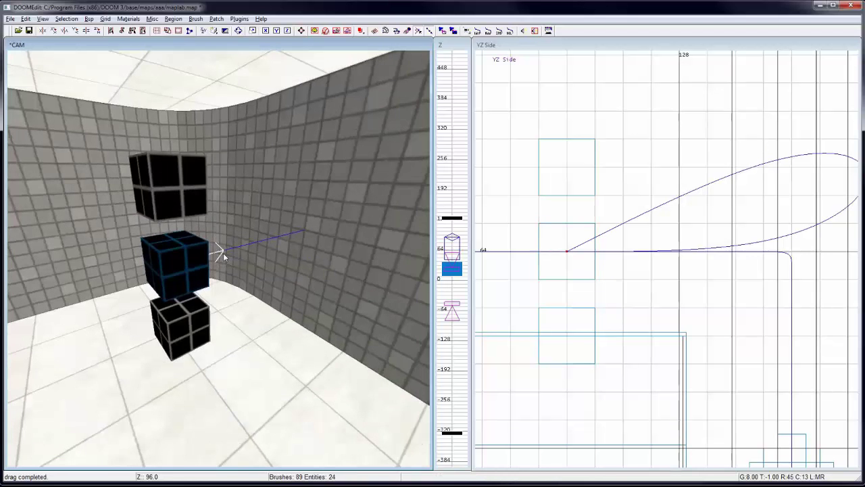
Select the upper mover, the camera001 block and the lower mover together and delete all three.
{"action": "right_click_drag", "start_coordinate": [224, 255], "coordinate": [191, 249]}
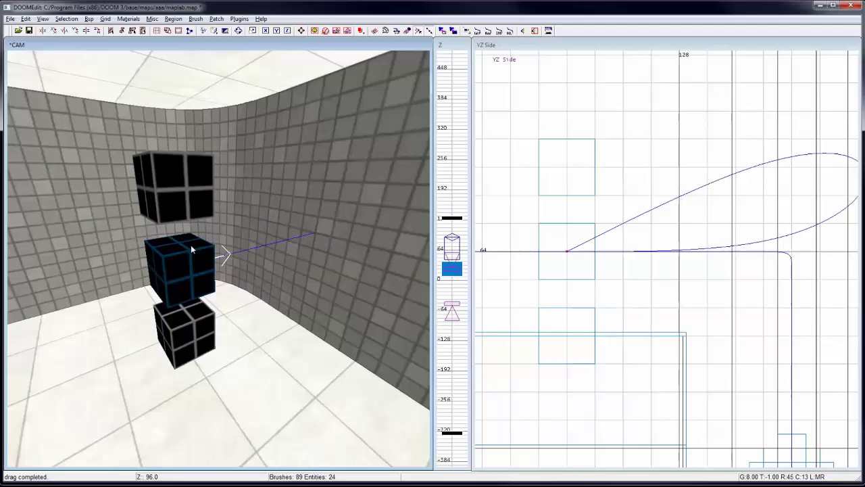
{"action": "left_click", "coordinate": [194, 200], "text": "shift"}
{"action": "left_click", "coordinate": [194, 264], "text": "shift"}
{"action": "left_click", "coordinate": [195, 321], "text": "shift"}
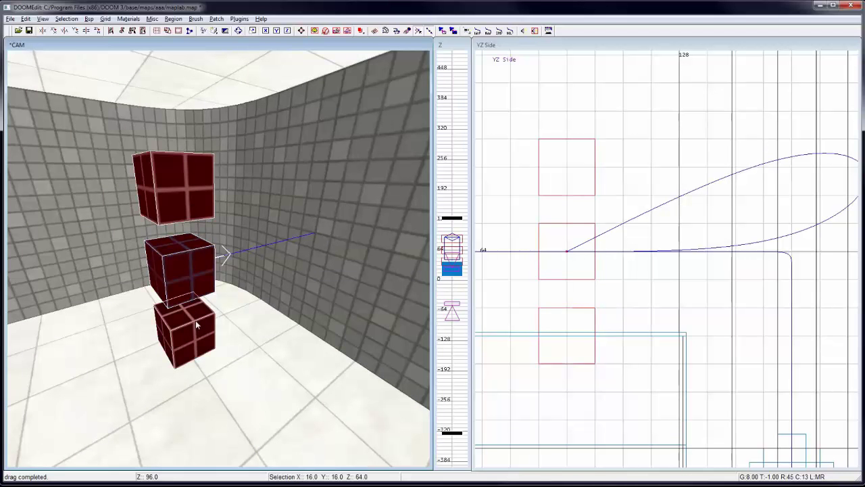
{"action": "key", "text": "BackSpace"}
{"action": "right_click_drag", "start_coordinate": [192, 289], "coordinate": [252, 241]}
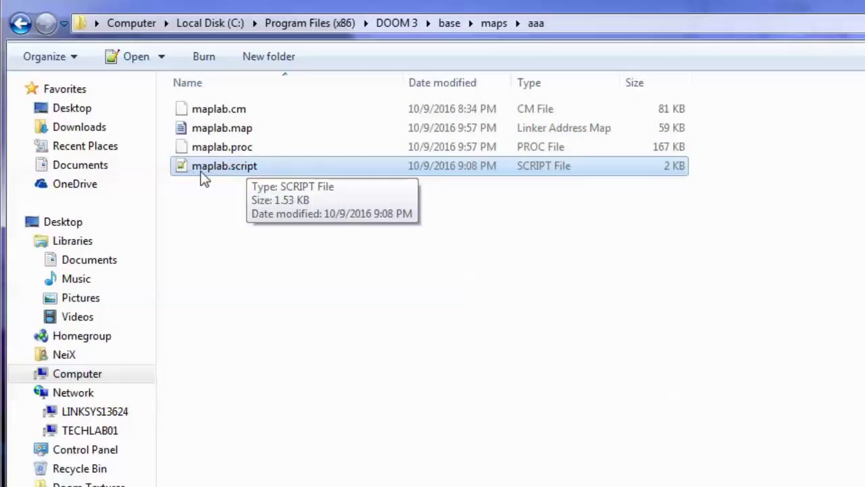
In File Explorer, create a text document named maplab.txt in the maps folder aaa and delete it again.
{"action": "left_click", "coordinate": [243, 307]}
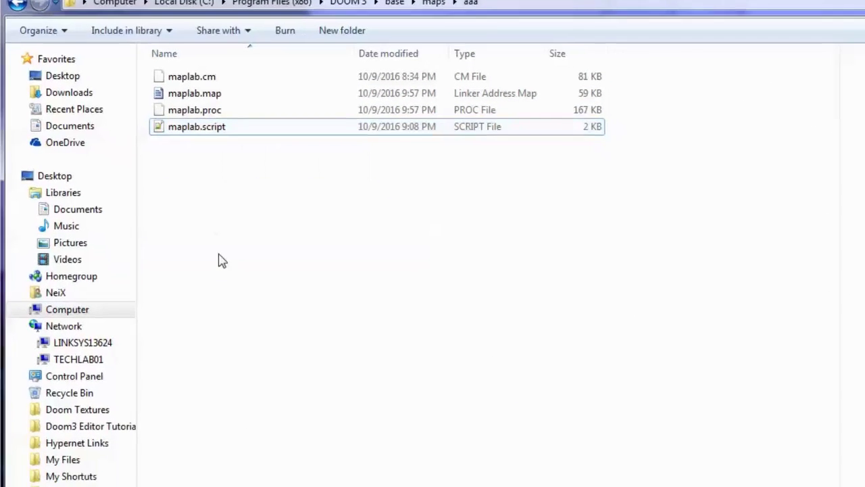
{"action": "right_click", "coordinate": [220, 255]}
{"action": "mouse_move", "coordinate": [294, 454]}
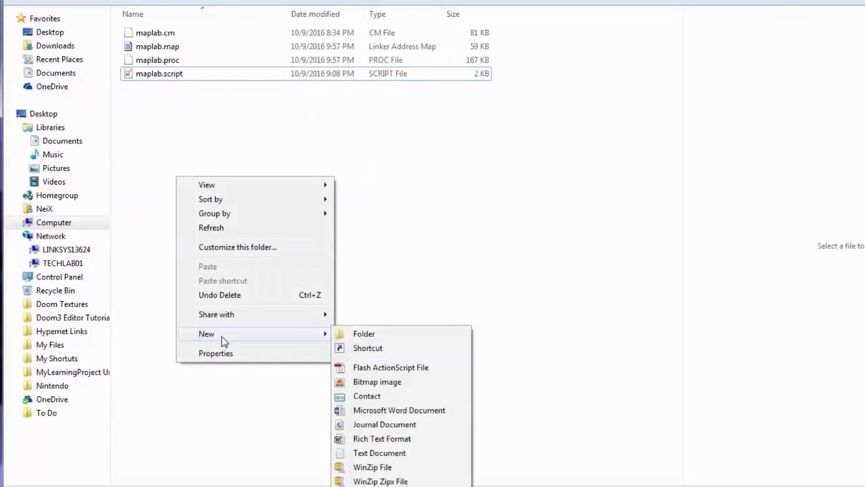
{"action": "left_click", "coordinate": [379, 452]}
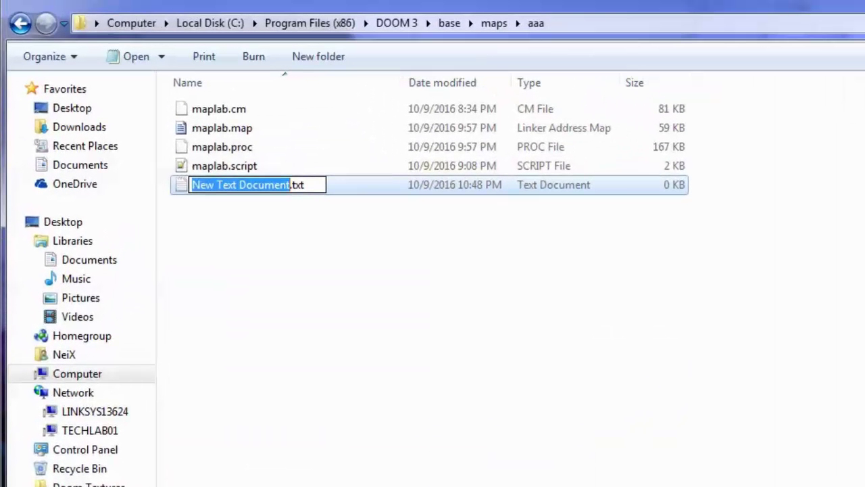
{"action": "type", "text": "mapla"}
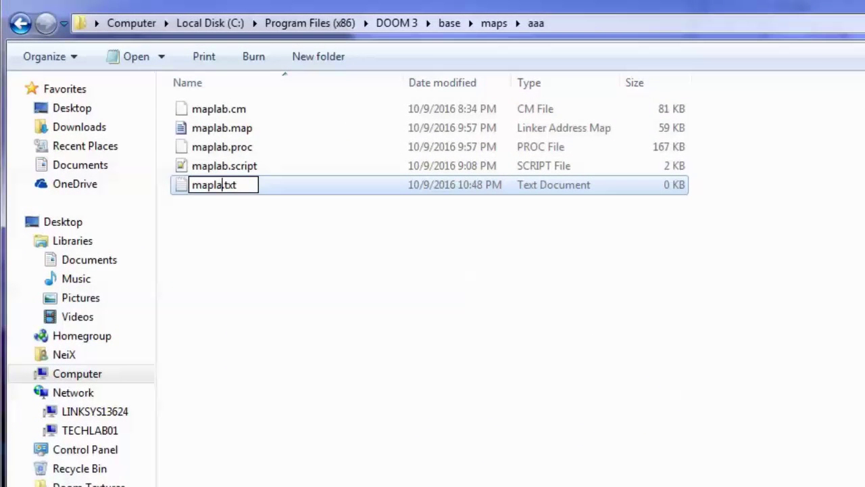
{"action": "type", "text": "b"}
{"action": "key", "text": "Return"}
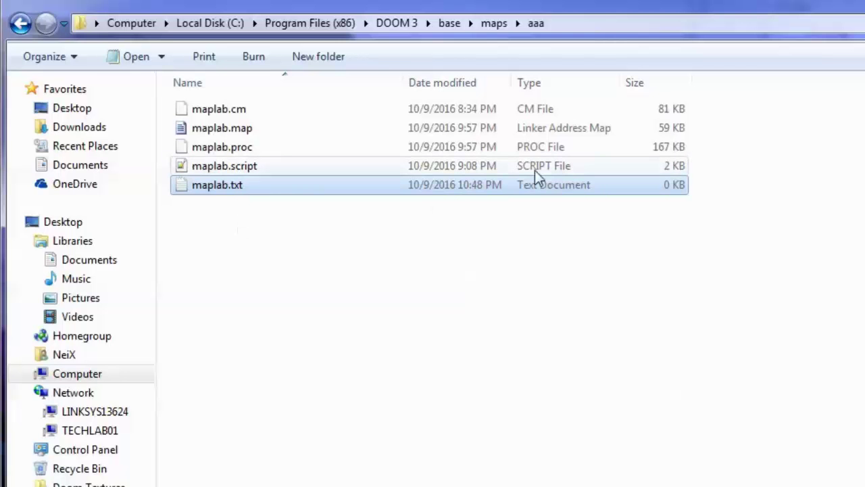
{"action": "key", "text": "Delete"}
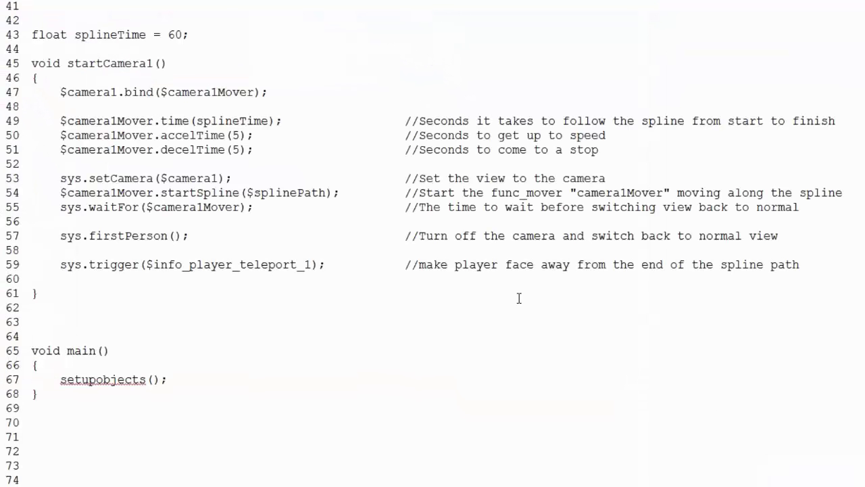
Switch to the map script in the text editor and examine the camera code, especially the splineTime float declaration.
{"action": "left_click", "coordinate": [256, 375]}
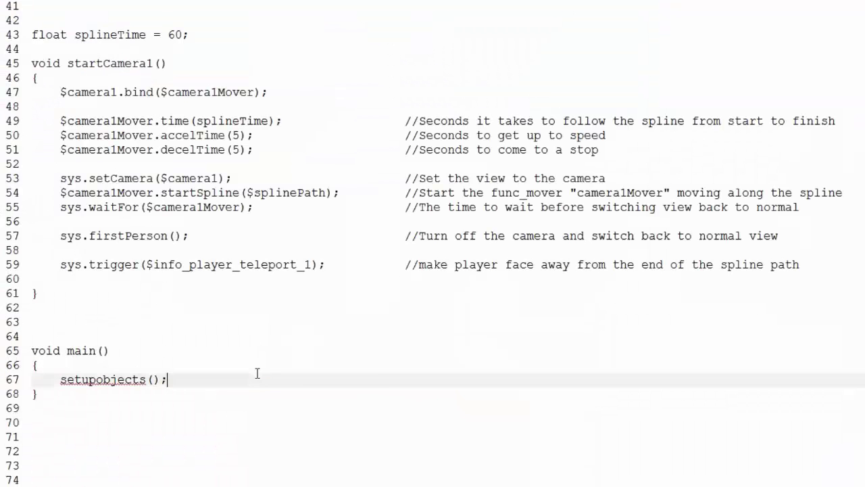
{"action": "left_click_drag", "start_coordinate": [157, 407], "coordinate": [46, 34]}
{"action": "left_click", "coordinate": [90, 10]}
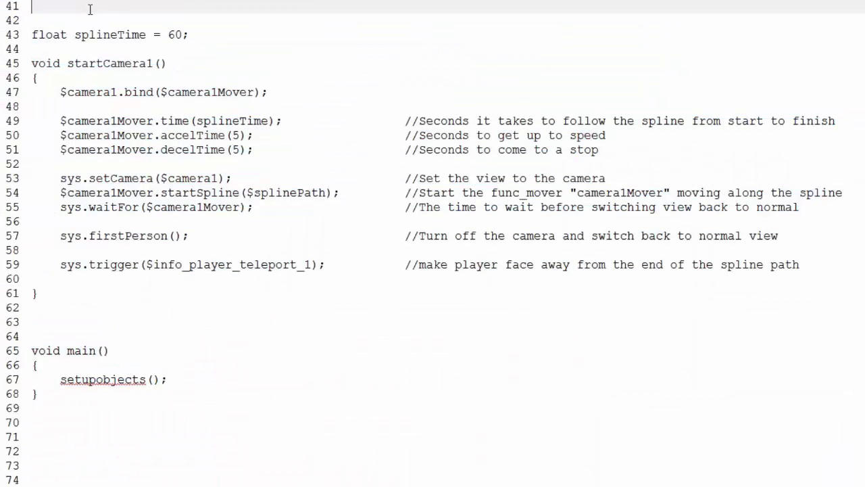
{"action": "left_click", "coordinate": [199, 35]}
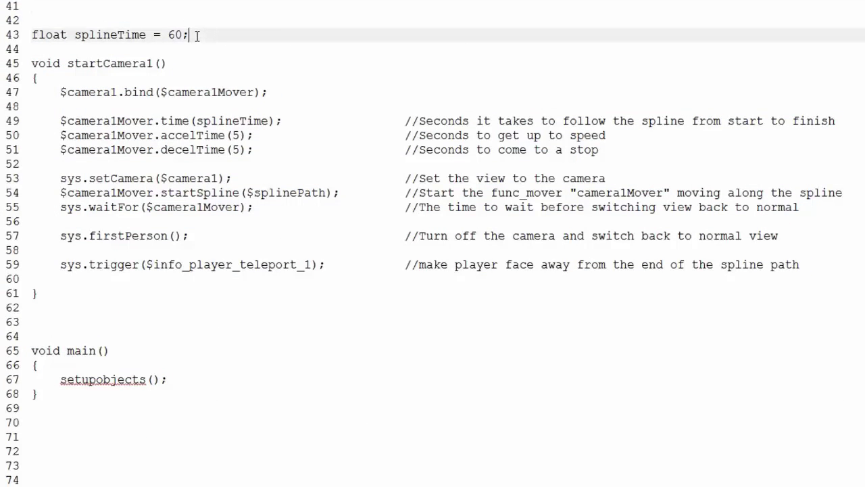
{"action": "key", "text": "shift+Home"}
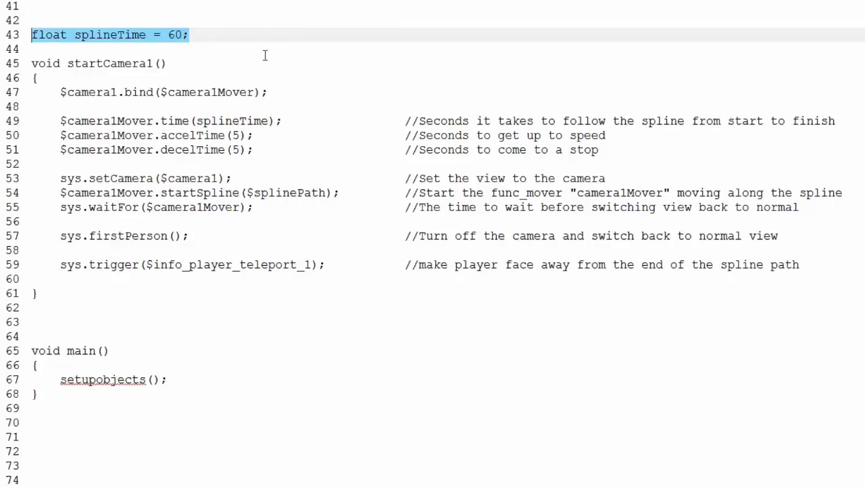
{"action": "left_click", "coordinate": [119, 34]}
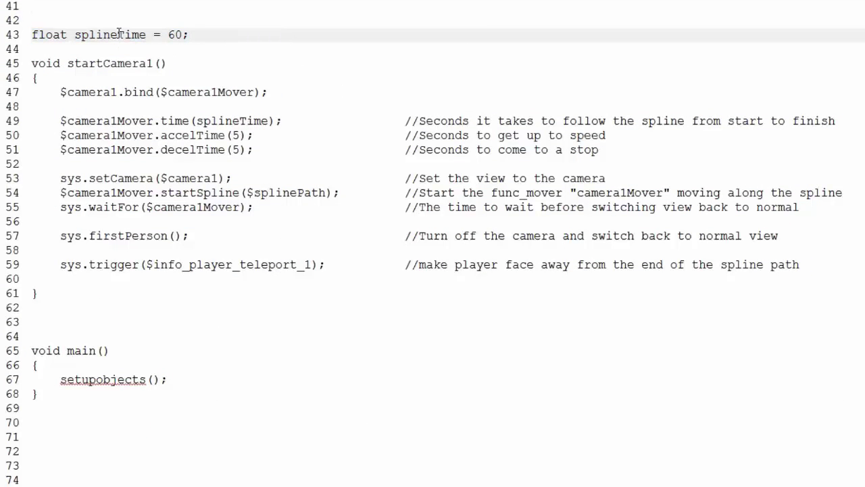
{"action": "double_click", "coordinate": [177, 34]}
{"action": "left_click", "coordinate": [192, 47]}
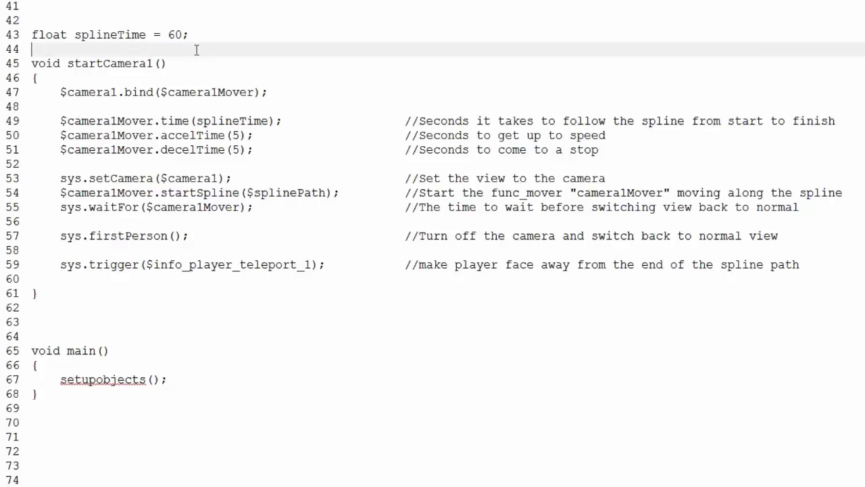
Examine the startCamera1 function in the script, from its declaration and bracketed body to the camera1 bind line.
{"action": "double_click", "coordinate": [80, 64]}
{"action": "left_click", "coordinate": [133, 77]}
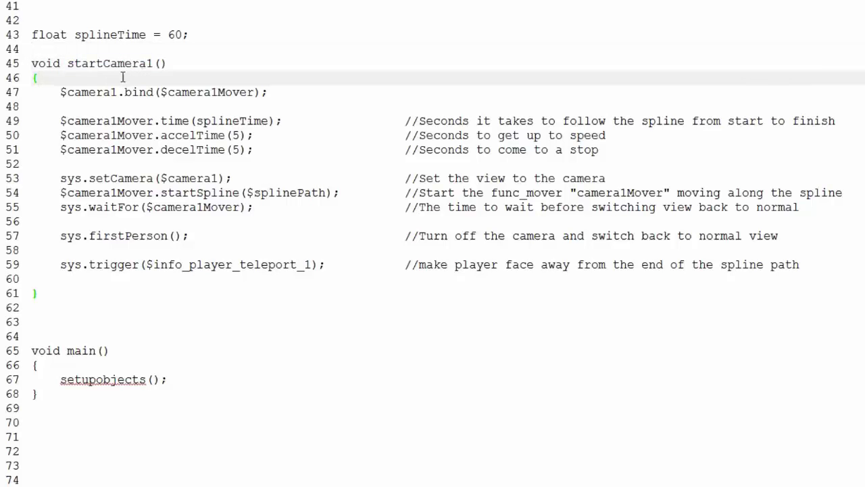
{"action": "left_click_drag", "start_coordinate": [42, 79], "coordinate": [101, 283]}
{"action": "left_click", "coordinate": [133, 286]}
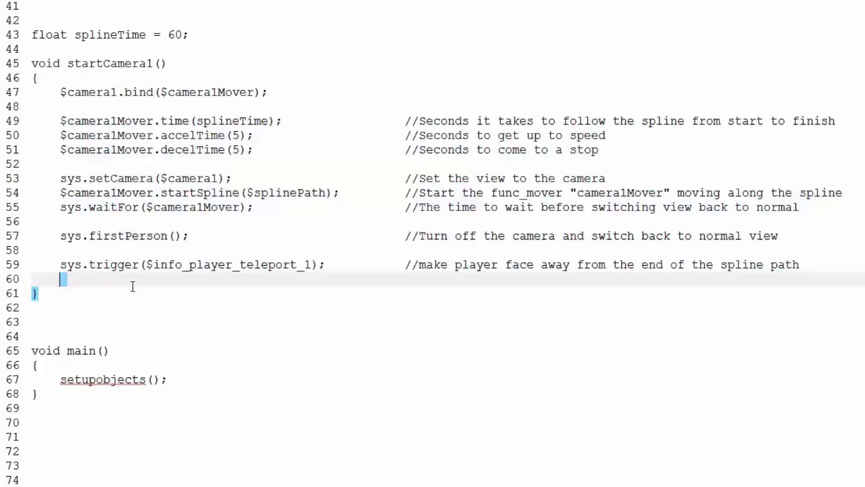
{"action": "left_click", "coordinate": [58, 92]}
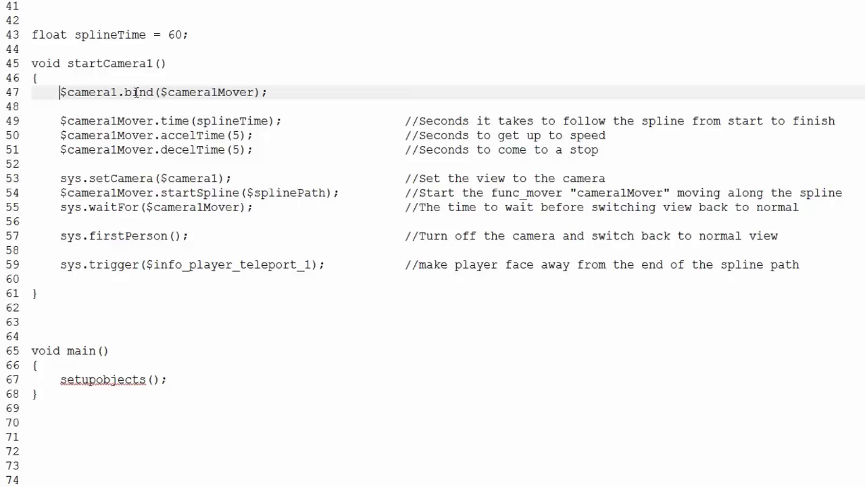
{"action": "key", "text": "Down"}
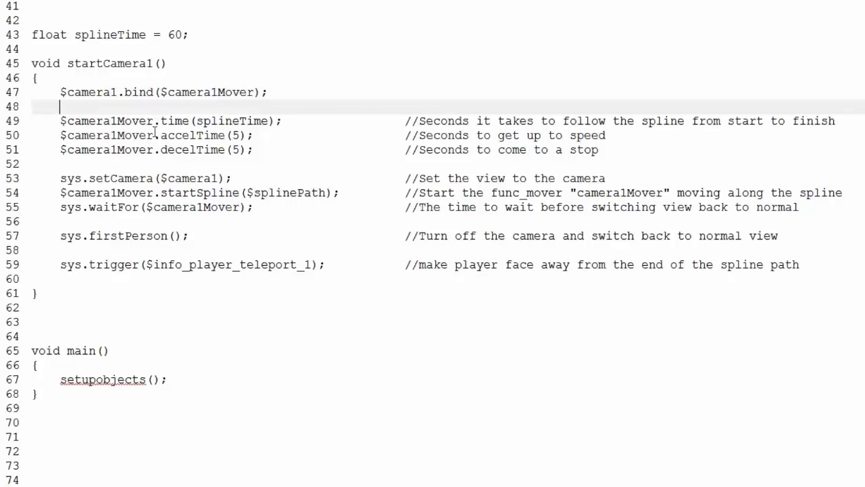
Examine the camera1Mover time, accelTime and decelTime lines in the script, together with the value assigned to splineTime.
{"action": "left_click_drag", "start_coordinate": [54, 117], "coordinate": [255, 150]}
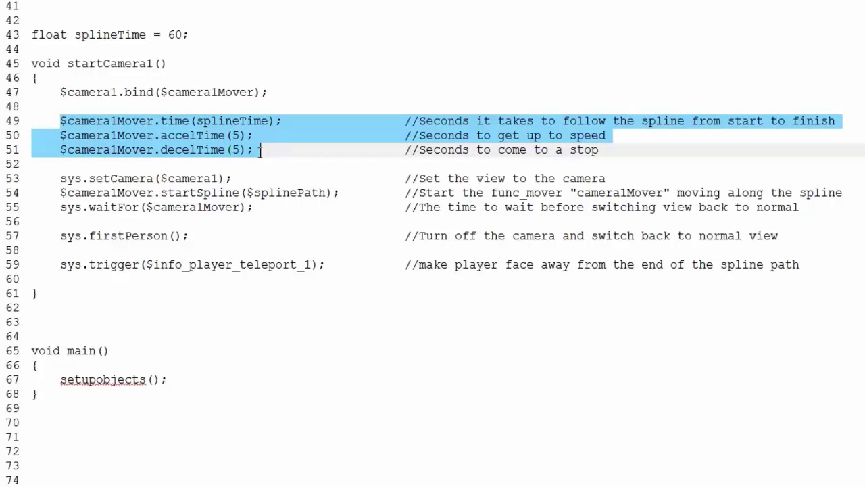
{"action": "left_click", "coordinate": [147, 135]}
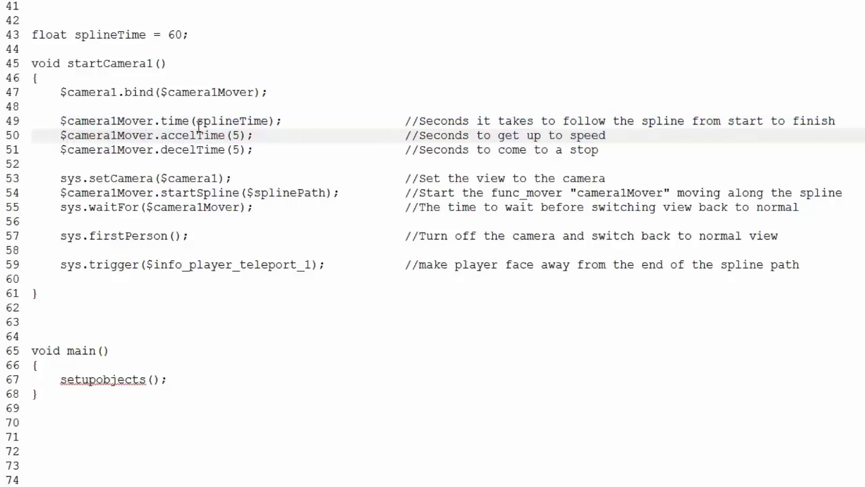
{"action": "double_click", "coordinate": [247, 124]}
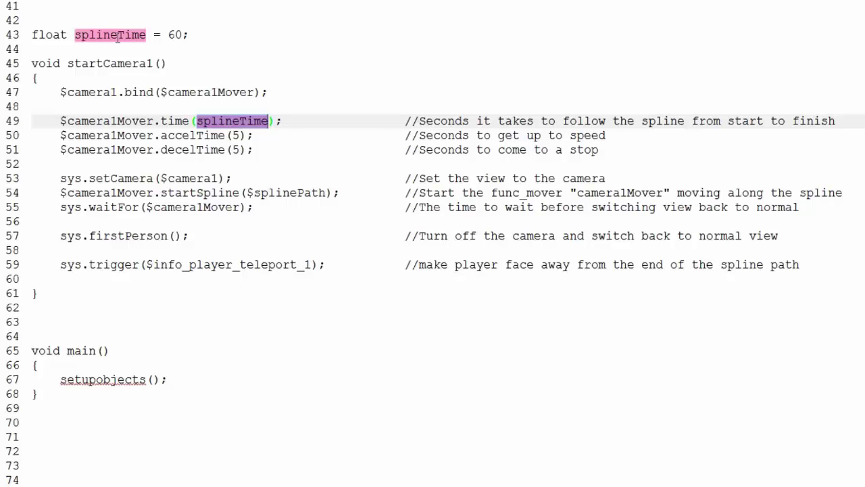
{"action": "left_click", "coordinate": [211, 126]}
{"action": "left_click_drag", "start_coordinate": [200, 121], "coordinate": [264, 120]}
{"action": "left_click", "coordinate": [265, 165]}
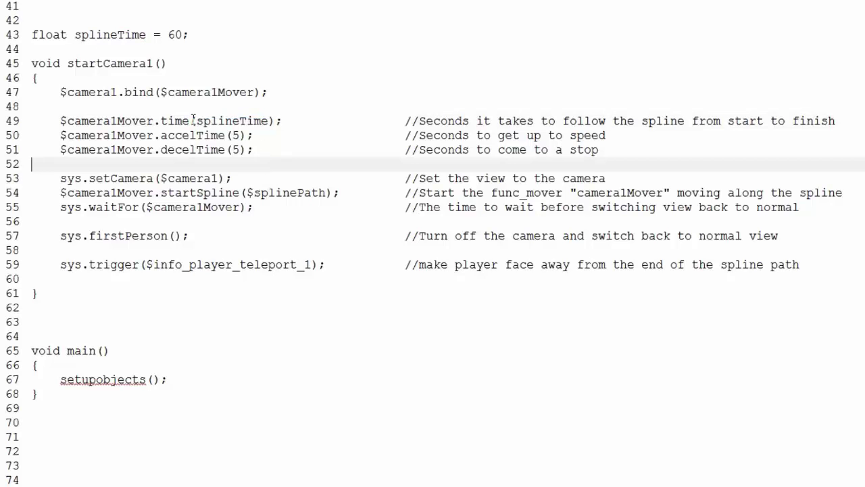
{"action": "left_click_drag", "start_coordinate": [196, 35], "coordinate": [168, 34]}
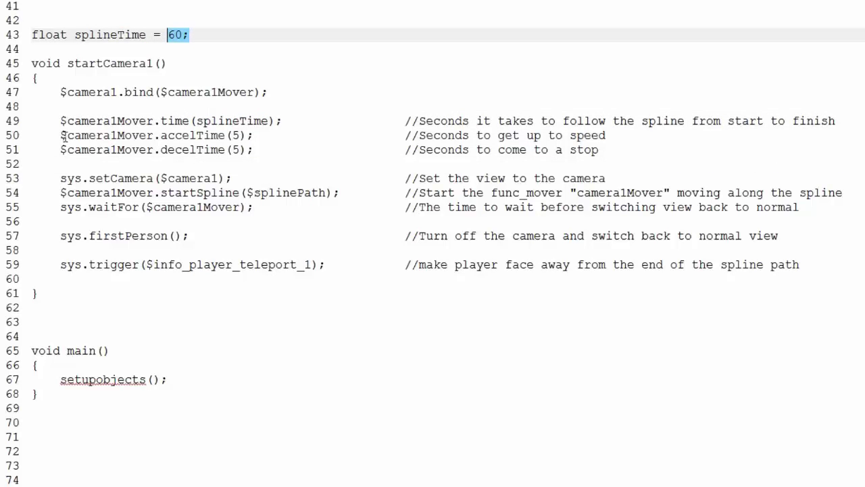
{"action": "left_click_drag", "start_coordinate": [60, 136], "coordinate": [253, 138]}
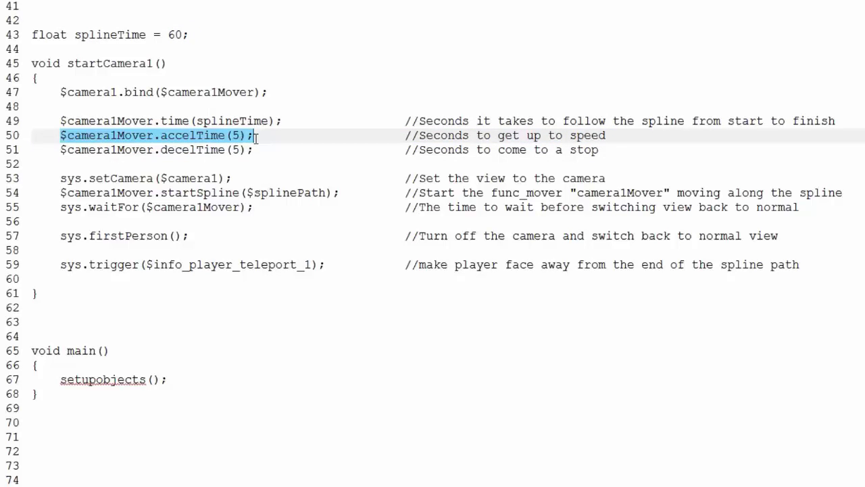
{"action": "left_click_drag", "start_coordinate": [253, 149], "coordinate": [66, 154]}
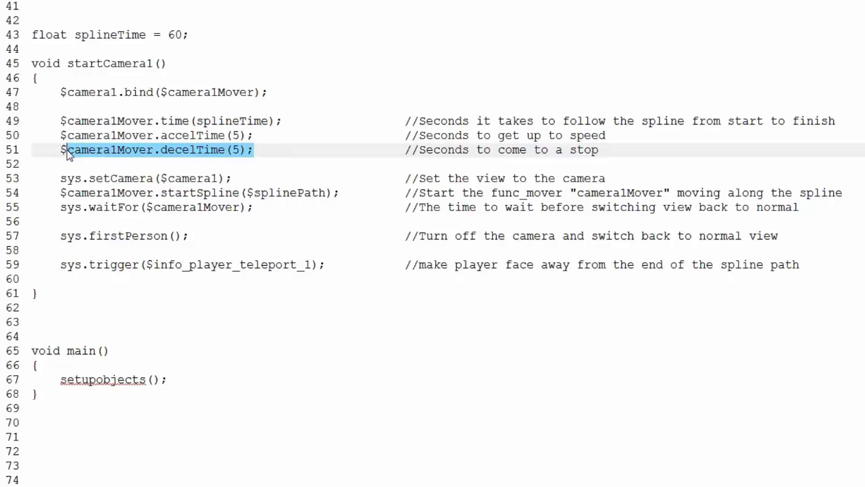
{"action": "left_click", "coordinate": [182, 163]}
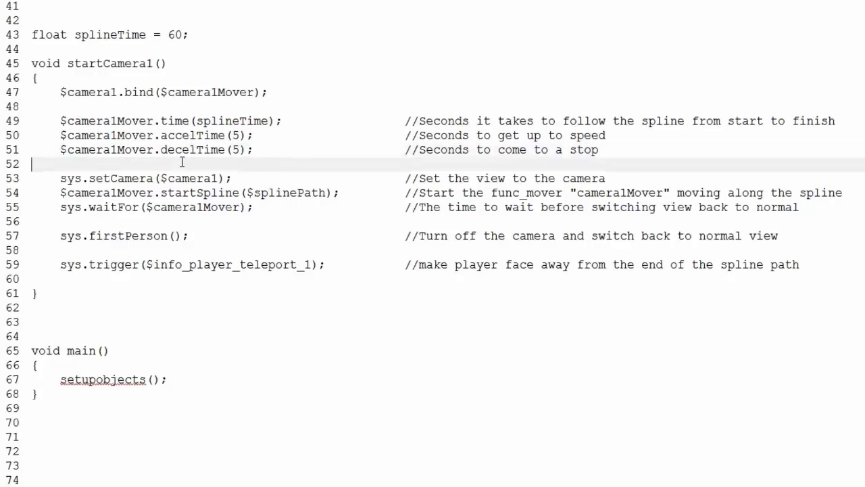
Examine the remaining startCamera1 lines one by one: setCamera, startSpline, waitFor, firstPerson and the info_player_teleport_1 trigger.
{"action": "left_click", "coordinate": [59, 179]}
{"action": "left_click_drag", "start_coordinate": [60, 178], "coordinate": [249, 176]}
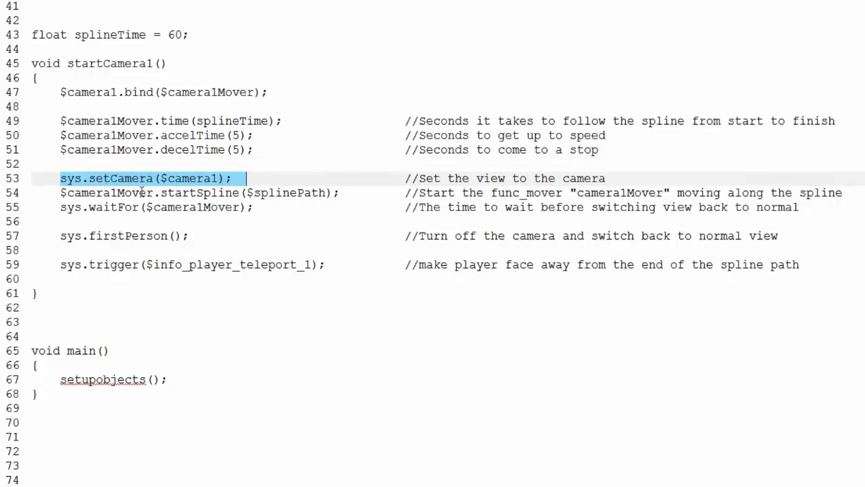
{"action": "left_click_drag", "start_coordinate": [59, 192], "coordinate": [338, 192]}
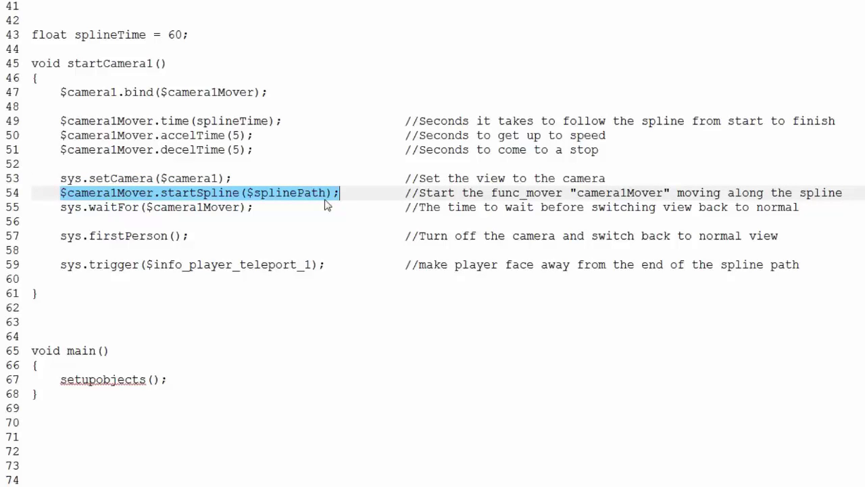
{"action": "left_click", "coordinate": [58, 207]}
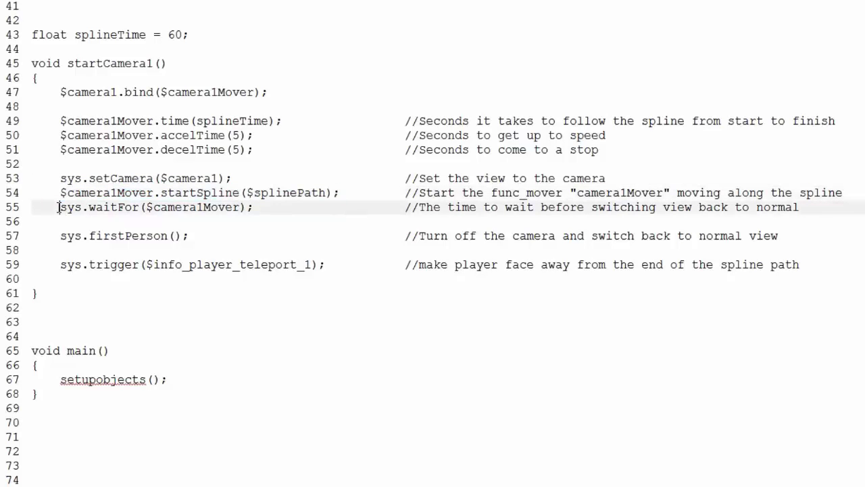
{"action": "left_click_drag", "start_coordinate": [60, 208], "coordinate": [268, 208]}
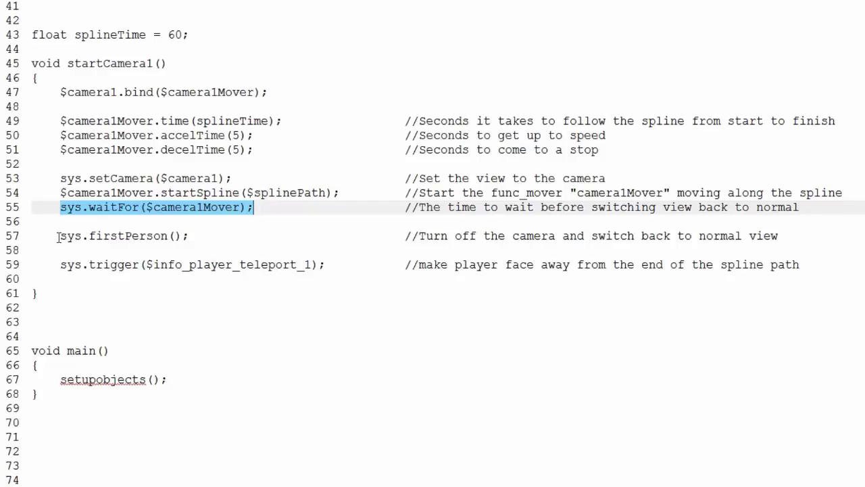
{"action": "left_click_drag", "start_coordinate": [59, 236], "coordinate": [192, 240]}
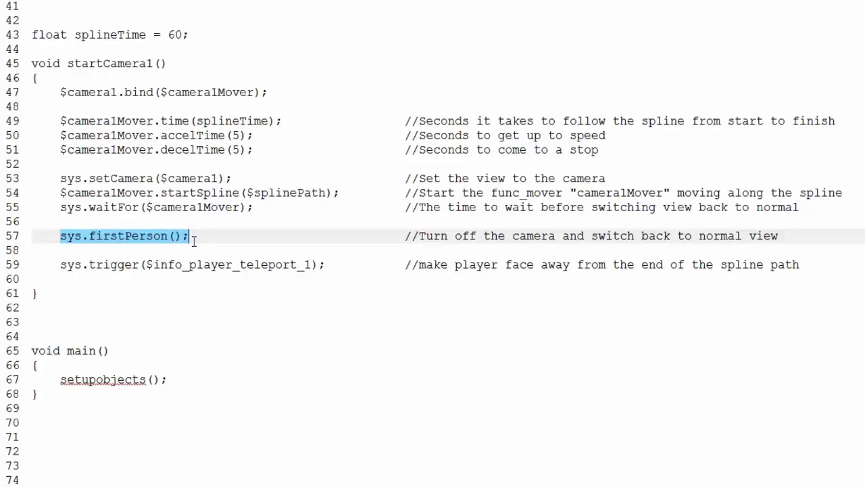
{"action": "left_click", "coordinate": [57, 264]}
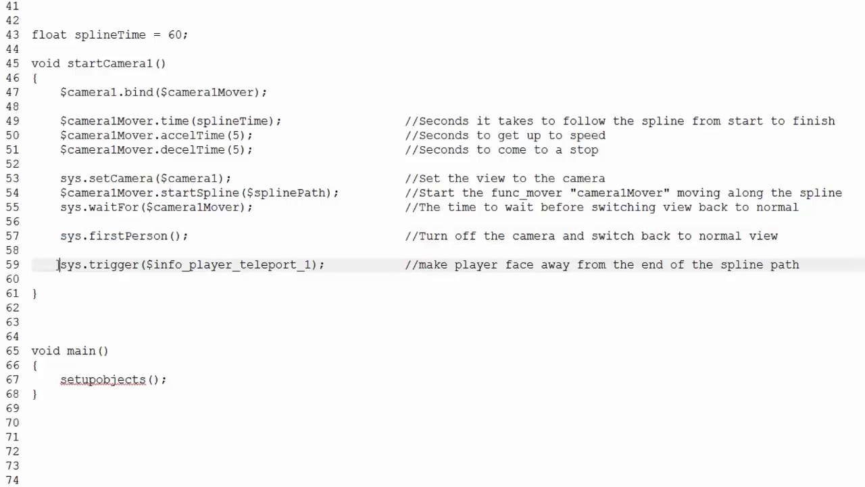
{"action": "left_click_drag", "start_coordinate": [57, 265], "coordinate": [324, 268]}
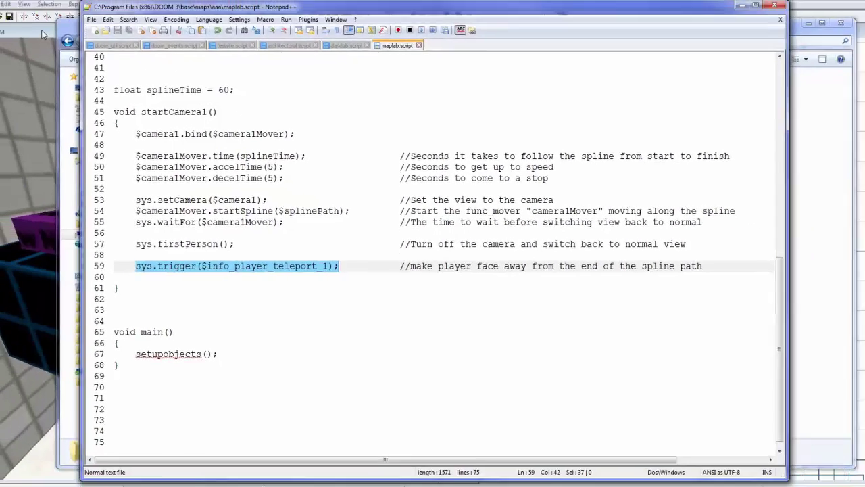
Switch to DOOMEdit, select the tall red teleport block to inspect it from several sides, and deselect it.
{"action": "left_click", "coordinate": [62, 44]}
{"action": "mouse_move", "coordinate": [270, 232]}
{"action": "right_mouse_down"}
{"action": "mouse_move", "coordinate": [314, 210]}
{"action": "mouse_move", "coordinate": [268, 196]}
{"action": "mouse_move", "coordinate": [261, 168]}
{"action": "mouse_move", "coordinate": [290, 151]}
{"action": "mouse_move", "coordinate": [420, 150]}
{"action": "mouse_move", "coordinate": [481, 165]}
{"action": "mouse_move", "coordinate": [514, 204]}
{"action": "mouse_move", "coordinate": [266, 249]}
{"action": "mouse_move", "coordinate": [303, 302]}
{"action": "right_mouse_up"}
{"action": "left_click", "coordinate": [308, 365], "text": "shift"}
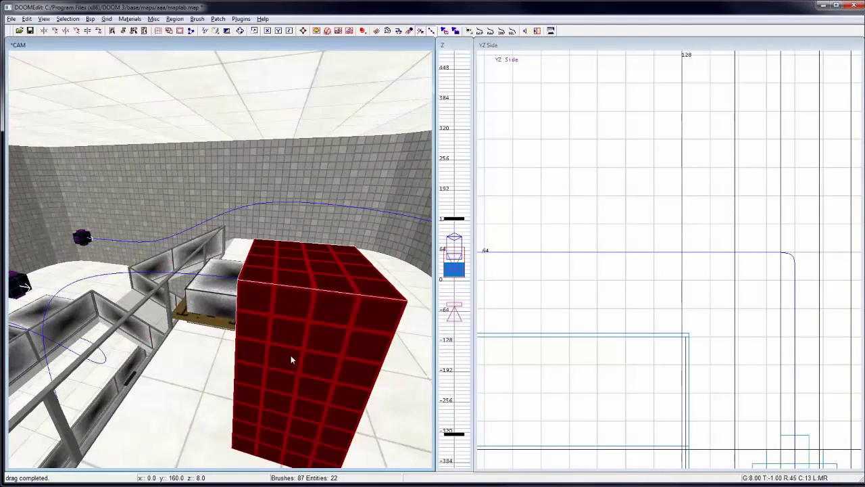
{"action": "right_click_drag", "start_coordinate": [233, 338], "coordinate": [251, 266], "text": "ctrl"}
{"action": "key", "text": "Escape"}
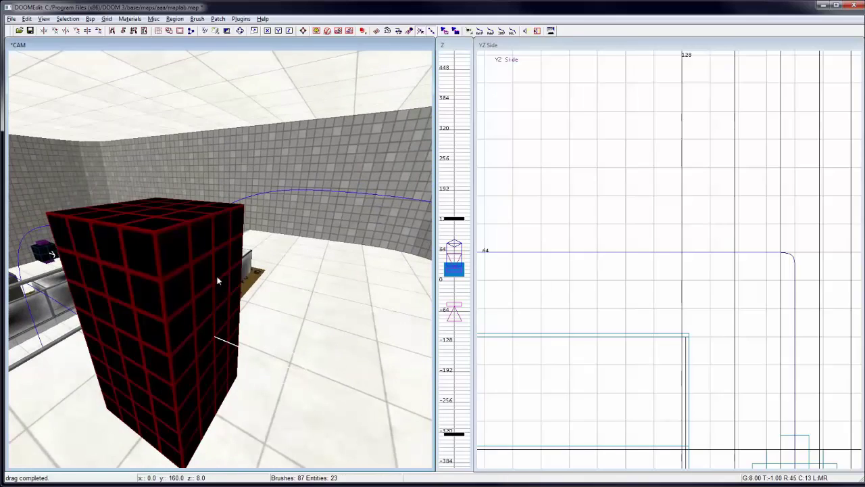
Change the 2D view to XY Top and locate info_player_teleport among the info entities that can be created.
{"action": "scroll", "coordinate": [575, 313], "scroll_direction": "down", "scroll_amount": 9}
{"action": "key", "text": "ctrl+Tab"}
{"action": "key", "text": "ctrl+Tab"}
{"action": "key", "text": "ctrl+Tab"}
{"action": "key", "text": "ctrl+Tab"}
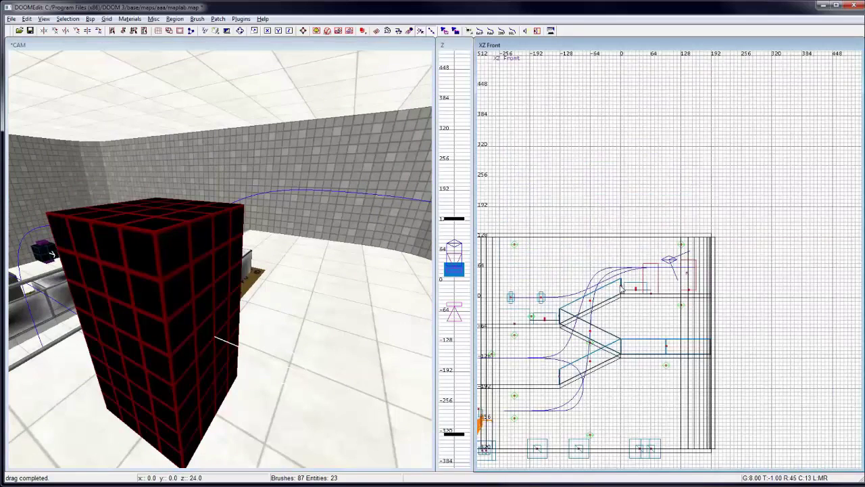
{"action": "right_click_drag", "start_coordinate": [655, 274], "coordinate": [642, 286]}
{"action": "scroll", "coordinate": [645, 285], "scroll_direction": "up", "scroll_amount": 2}
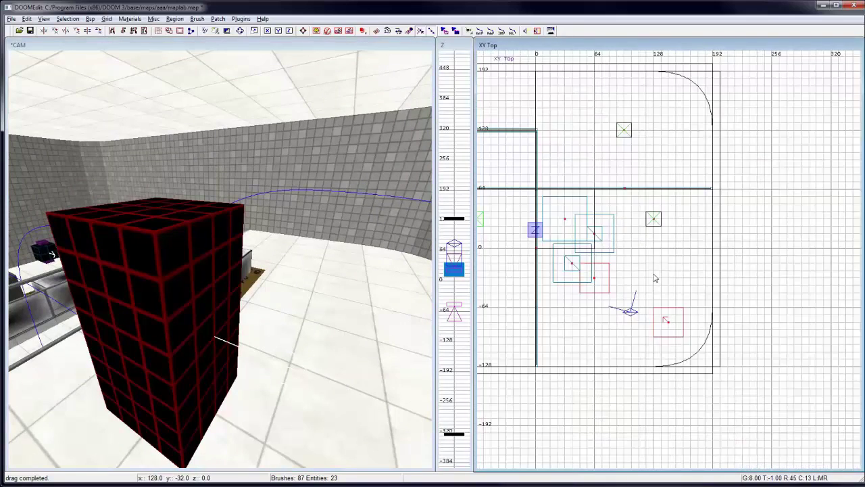
{"action": "right_click", "coordinate": [655, 278]}
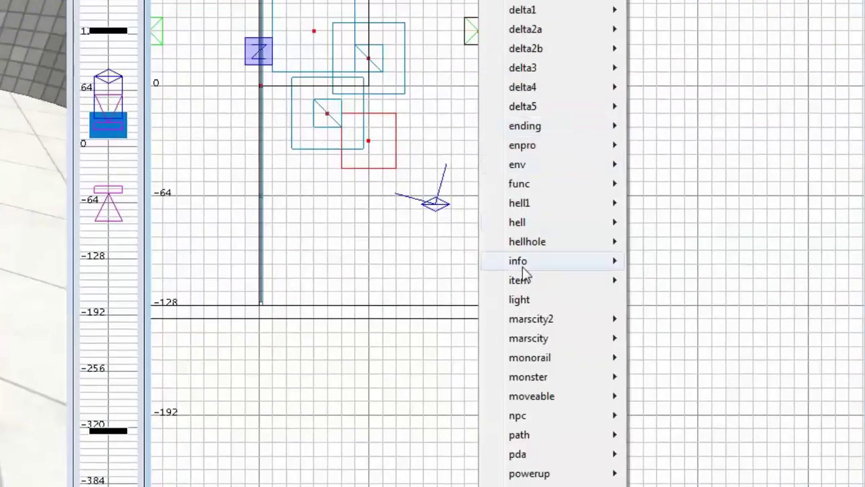
{"action": "mouse_move", "coordinate": [525, 271]}
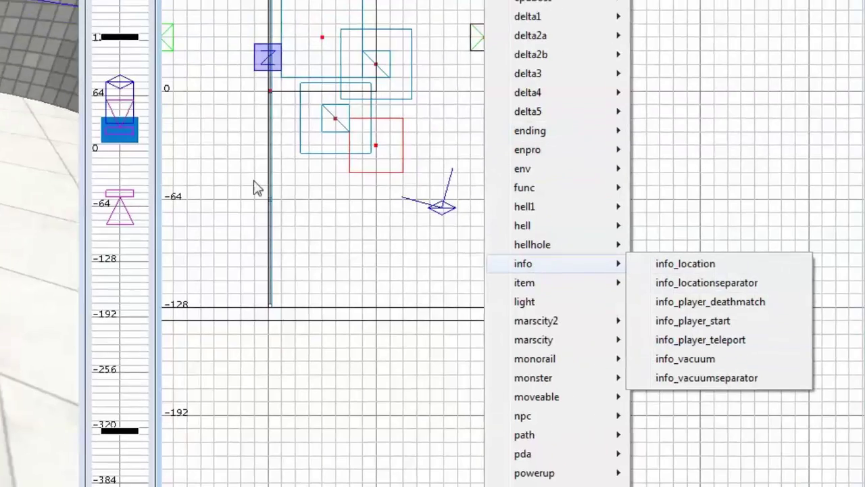
{"action": "left_click", "coordinate": [712, 346]}
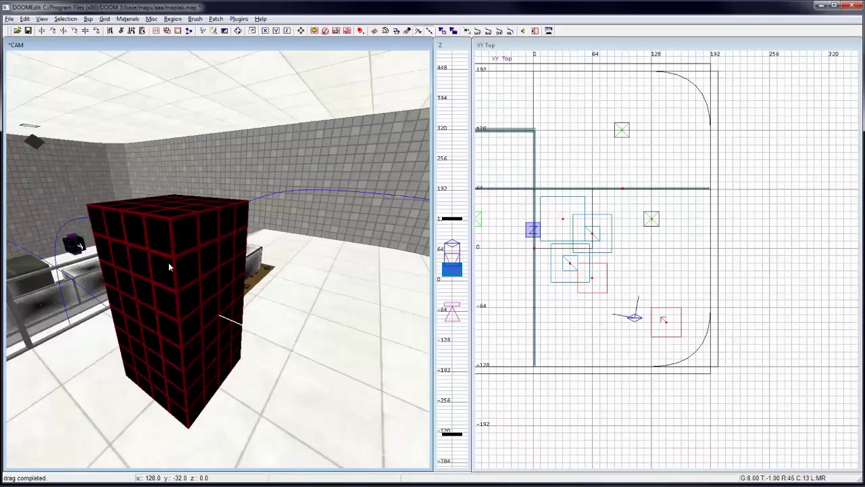
Inspect the teleport block's entity properties and compare its name with the target of the script's sys.trigger line.
{"action": "left_click", "coordinate": [188, 261], "text": "shift"}
{"action": "key", "text": "n"}
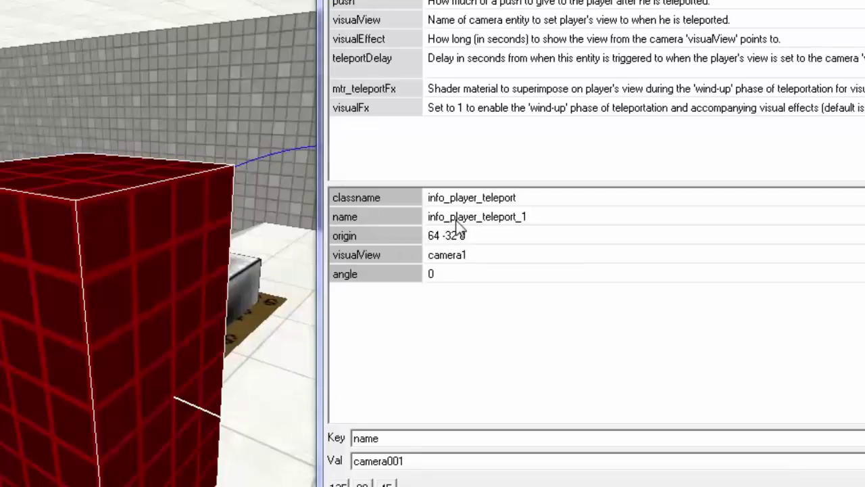
{"action": "left_click", "coordinate": [531, 216]}
{"action": "left_click_drag", "start_coordinate": [533, 215], "coordinate": [426, 216]}
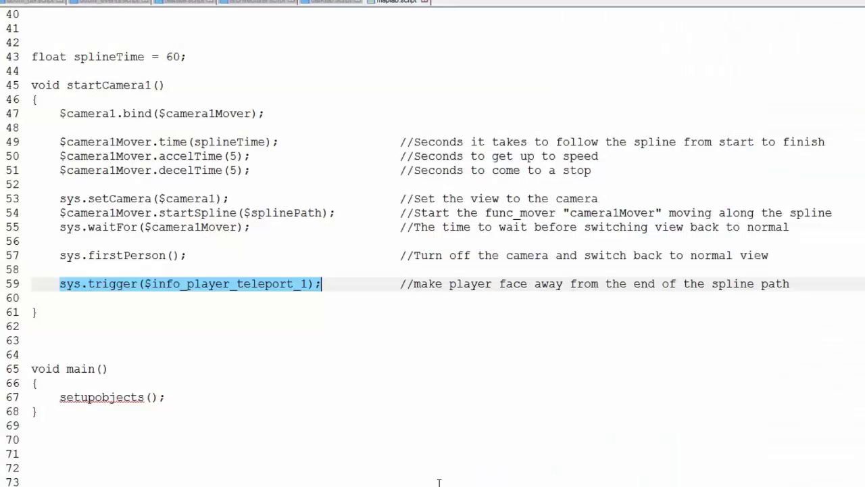
{"action": "left_click_drag", "start_coordinate": [369, 411], "coordinate": [321, 332]}
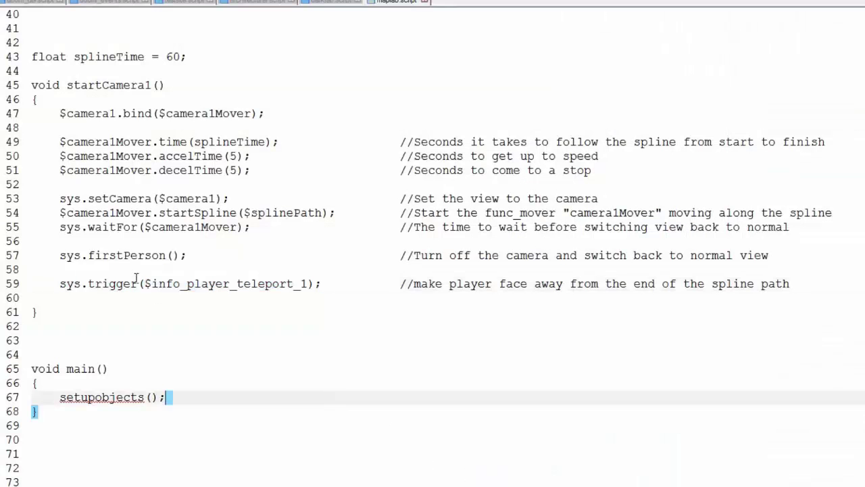
{"action": "left_click_drag", "start_coordinate": [153, 283], "coordinate": [308, 284]}
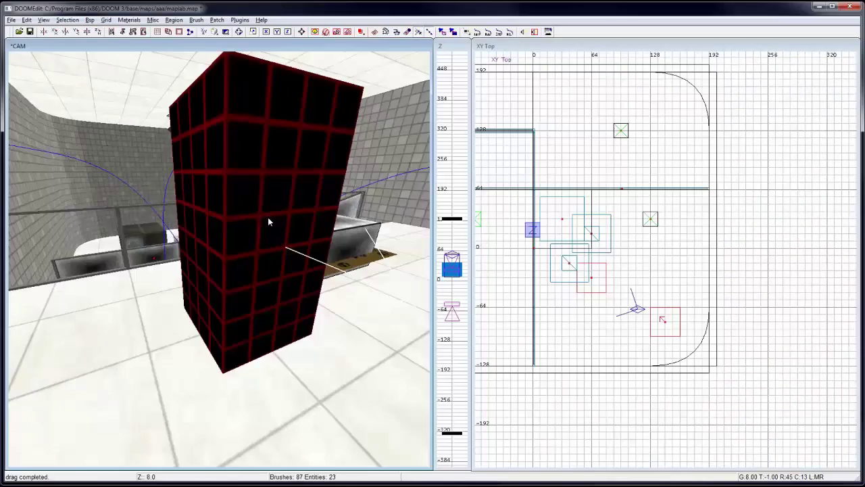
Select the trigger brush on the floor around the metal block and examine the call key in its entity properties.
{"action": "mouse_move", "coordinate": [269, 222]}
{"action": "right_mouse_down"}
{"action": "mouse_move", "coordinate": [163, 334]}
{"action": "mouse_move", "coordinate": [157, 316]}
{"action": "right_mouse_up"}
{"action": "right_click_drag", "start_coordinate": [163, 283], "coordinate": [162, 284], "text": "ctrl"}
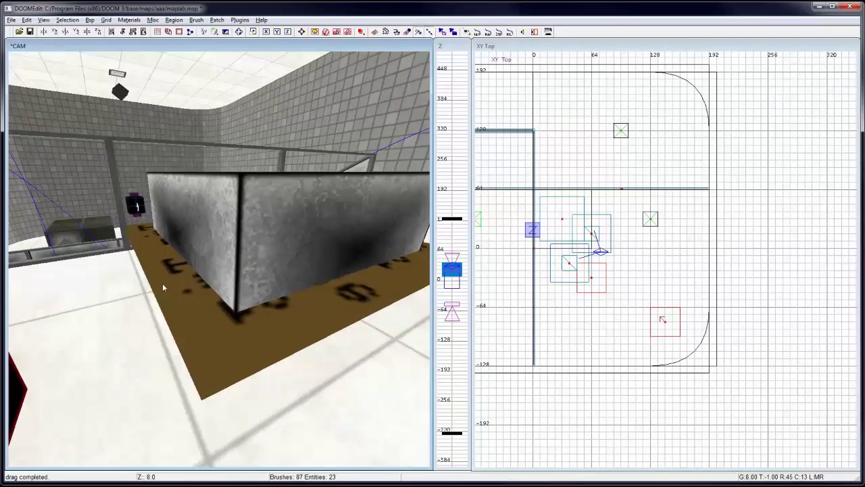
{"action": "left_click", "coordinate": [206, 330], "text": "shift"}
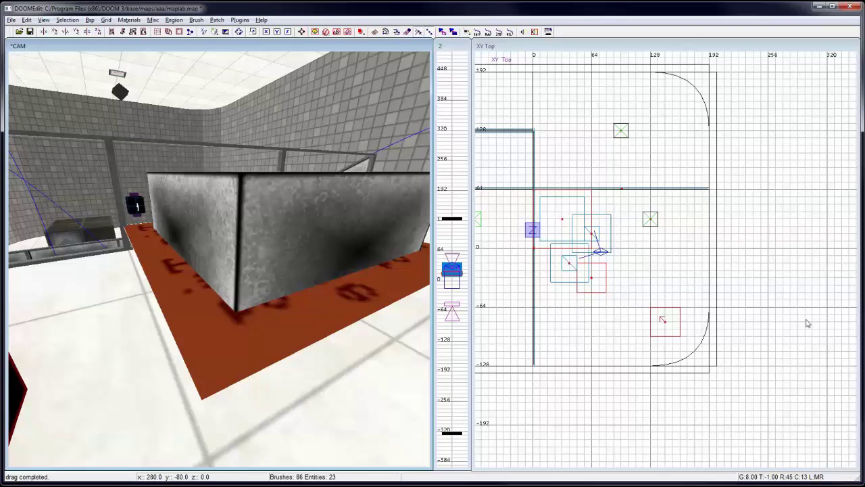
{"action": "key", "text": "n"}
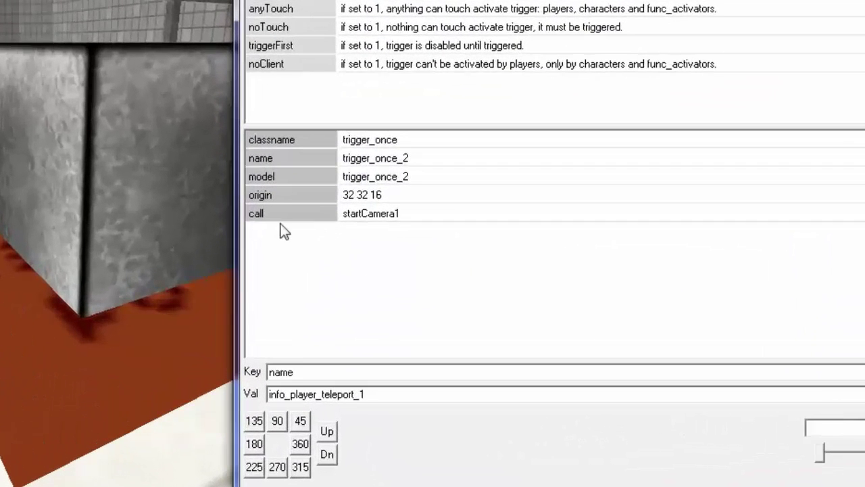
{"action": "left_click", "coordinate": [286, 229]}
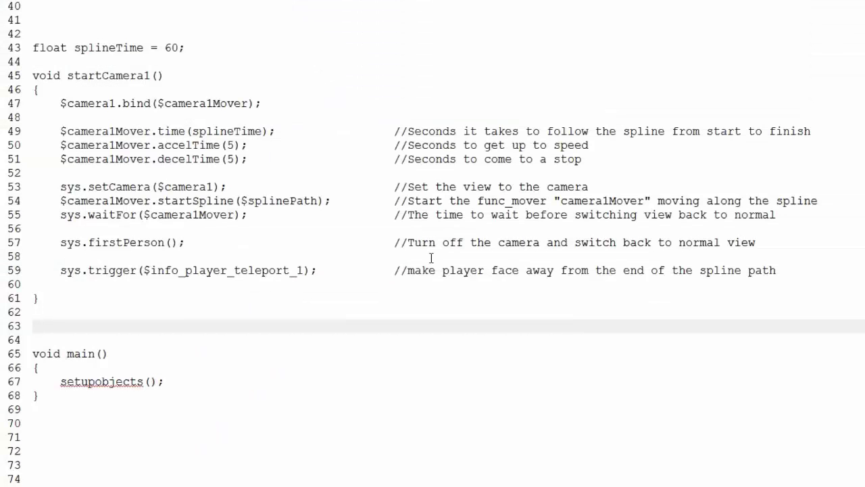
Check the startCamera1 function name in the script against the trigger's call value, and move the entity window off the map views.
{"action": "left_click", "coordinate": [116, 187]}
{"action": "left_click_drag", "start_coordinate": [167, 75], "coordinate": [68, 74]}
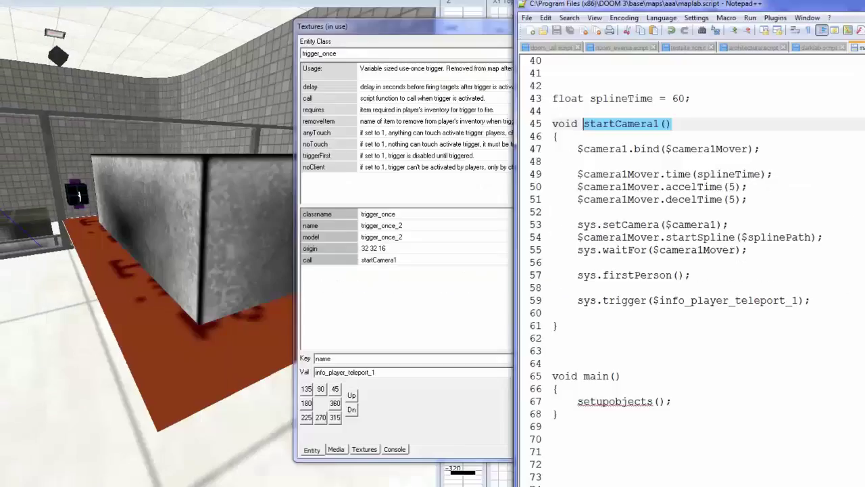
{"action": "key", "text": "alt+Tab"}
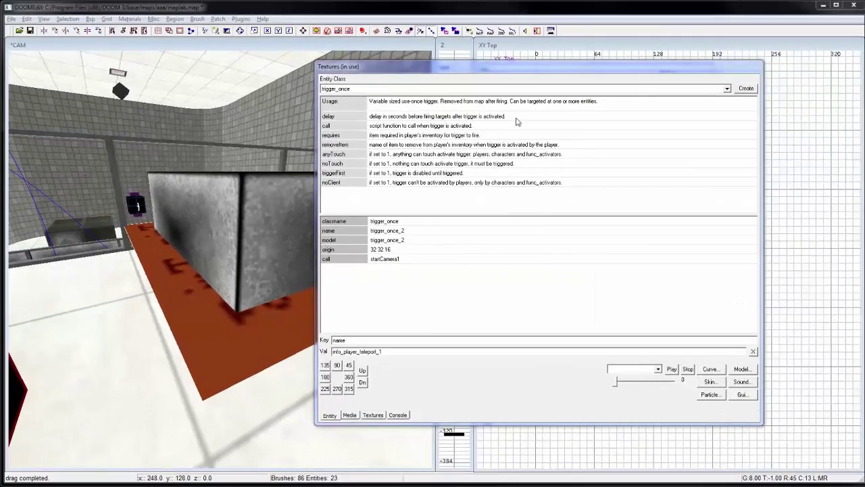
{"action": "left_click_drag", "start_coordinate": [546, 71], "coordinate": [864, 95]}
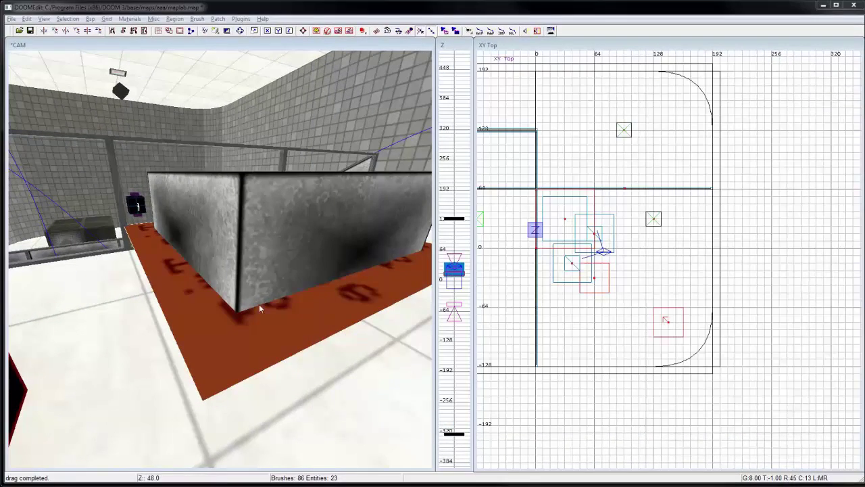
Move the camera view over to the dark box, select it, and examine its func_rotating entity properties.
{"action": "left_click", "coordinate": [229, 305]}
{"action": "right_click_drag", "start_coordinate": [228, 306], "coordinate": [228, 308]}
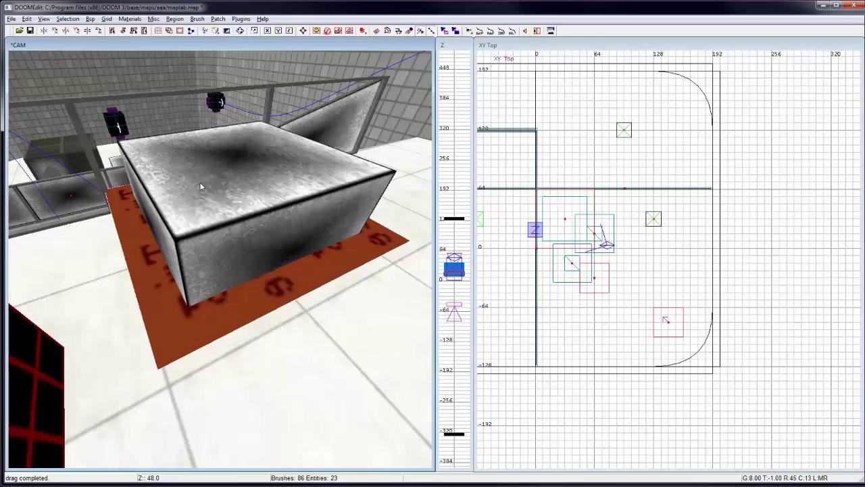
{"action": "mouse_move", "coordinate": [208, 148]}
{"action": "right_mouse_down"}
{"action": "mouse_move", "coordinate": [191, 127]}
{"action": "mouse_move", "coordinate": [208, 139]}
{"action": "right_mouse_up"}
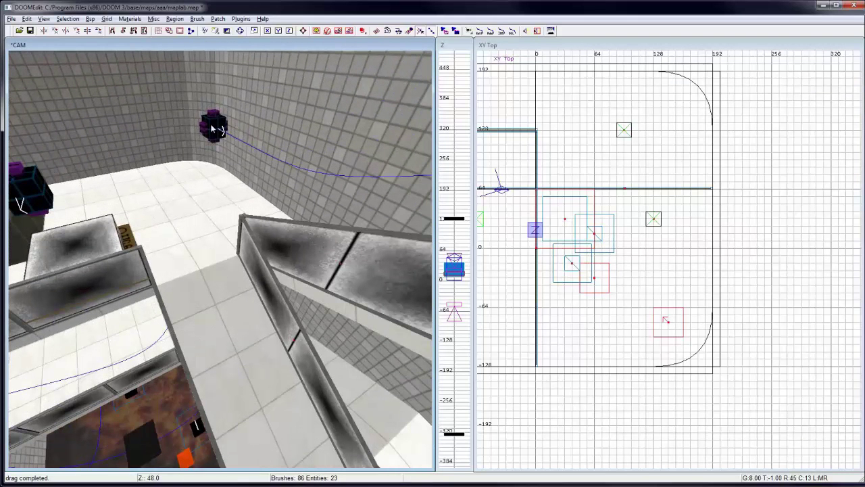
{"action": "right_click_drag", "start_coordinate": [223, 220], "coordinate": [136, 256]}
{"action": "mouse_move", "coordinate": [115, 158]}
{"action": "right_mouse_down"}
{"action": "mouse_move", "coordinate": [146, 191]}
{"action": "mouse_move", "coordinate": [341, 250]}
{"action": "mouse_move", "coordinate": [194, 198]}
{"action": "mouse_move", "coordinate": [218, 294]}
{"action": "mouse_move", "coordinate": [229, 254]}
{"action": "mouse_move", "coordinate": [218, 208]}
{"action": "mouse_move", "coordinate": [226, 232]}
{"action": "mouse_move", "coordinate": [197, 180]}
{"action": "mouse_move", "coordinate": [279, 213]}
{"action": "mouse_move", "coordinate": [276, 263]}
{"action": "mouse_move", "coordinate": [225, 280]}
{"action": "mouse_move", "coordinate": [214, 328]}
{"action": "right_mouse_up"}
{"action": "left_click", "coordinate": [223, 217], "text": "shift"}
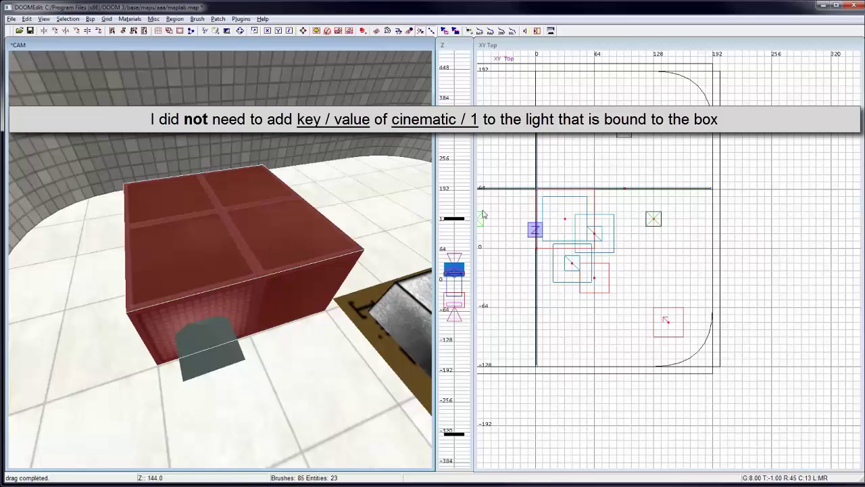
{"action": "key", "text": "n"}
{"action": "left_click_drag", "start_coordinate": [649, 90], "coordinate": [462, 69]}
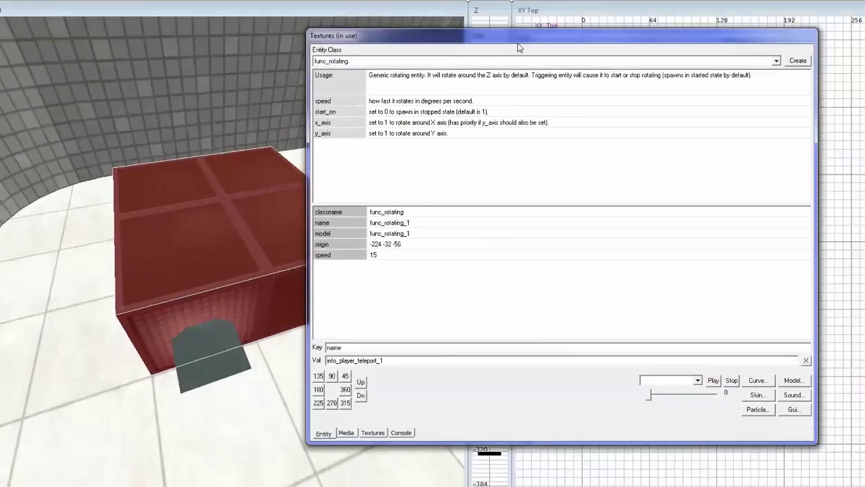
{"action": "left_click", "coordinate": [792, 37]}
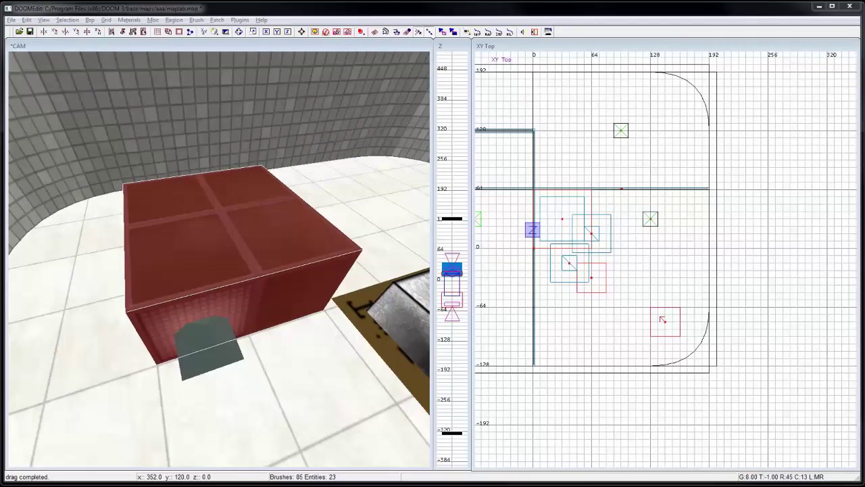
{"action": "key", "text": "Escape"}
Look over the two metal blocks with their floor triggers, and switch to the Doom 3 game to load map aaa/maplab.
{"action": "right_click_drag", "start_coordinate": [229, 212], "coordinate": [220, 269]}
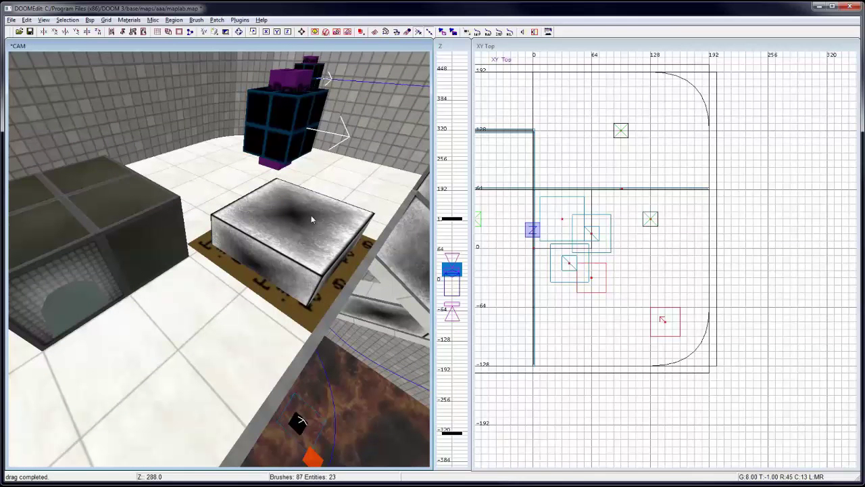
{"action": "right_click_drag", "start_coordinate": [311, 215], "coordinate": [129, 193]}
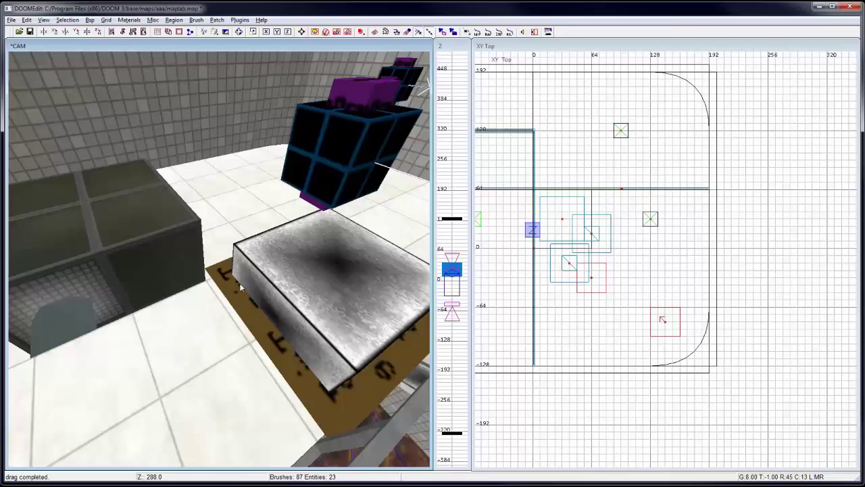
{"action": "right_click_drag", "start_coordinate": [240, 286], "coordinate": [125, 267]}
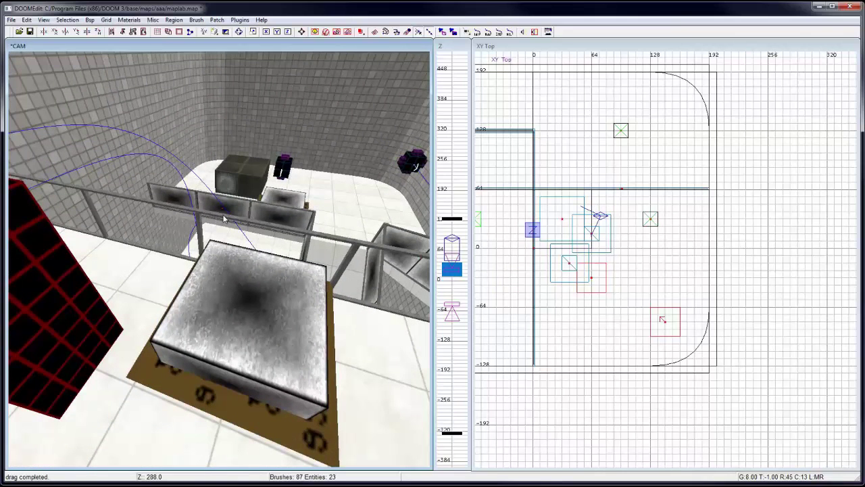
{"action": "key", "text": "F2"}
{"action": "key", "text": "grave"}
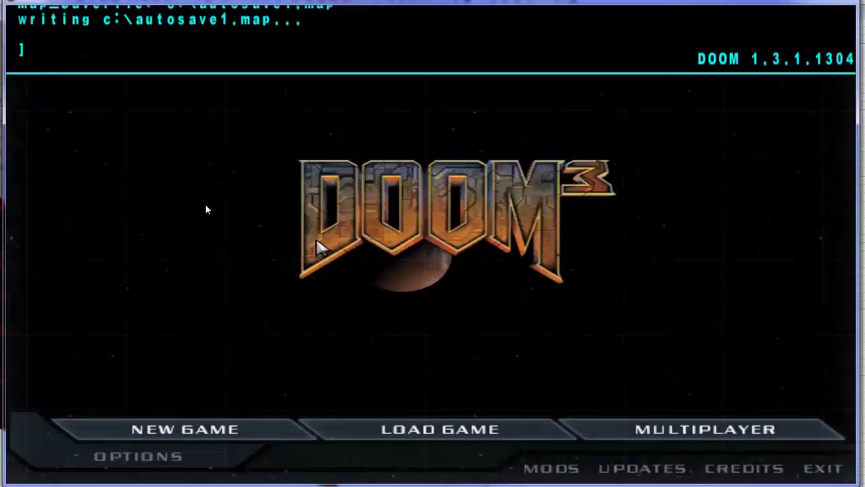
{"action": "type", "text": "map "}
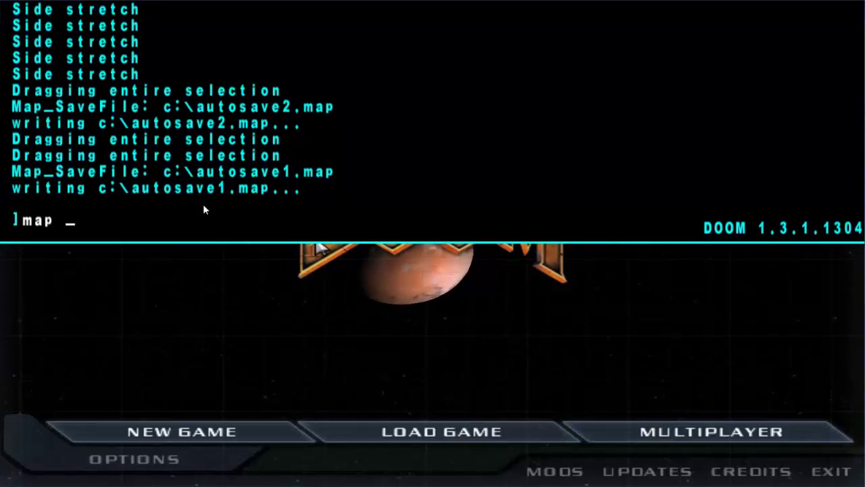
{"action": "type", "text": "aaa/mapl"}
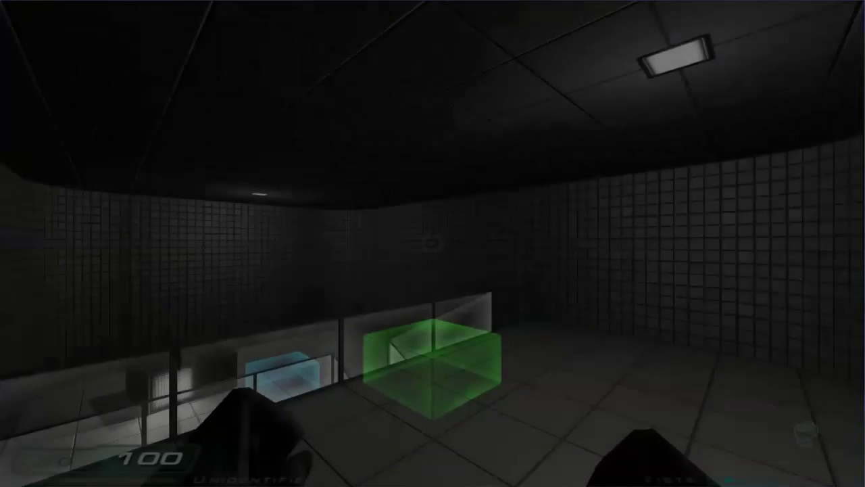
Walk the player into the green block on the upper floor to run the spline camera.
{"action": "key", "text": "d"}
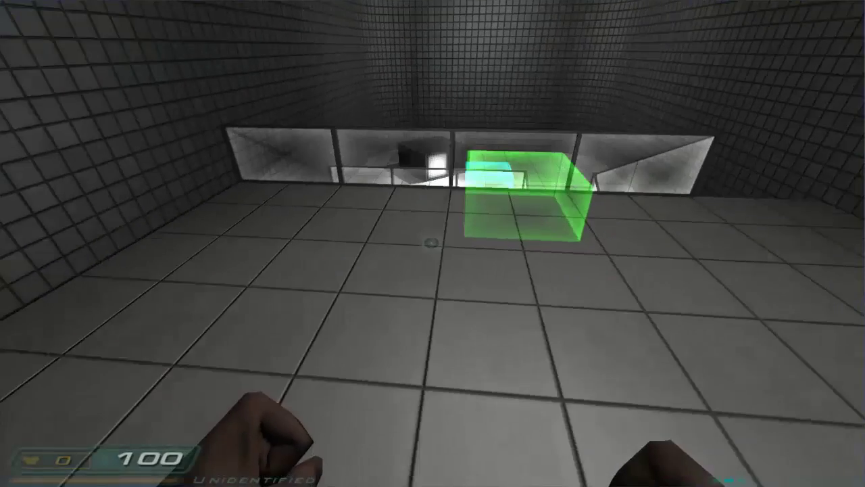
{"action": "key", "text": "w"}
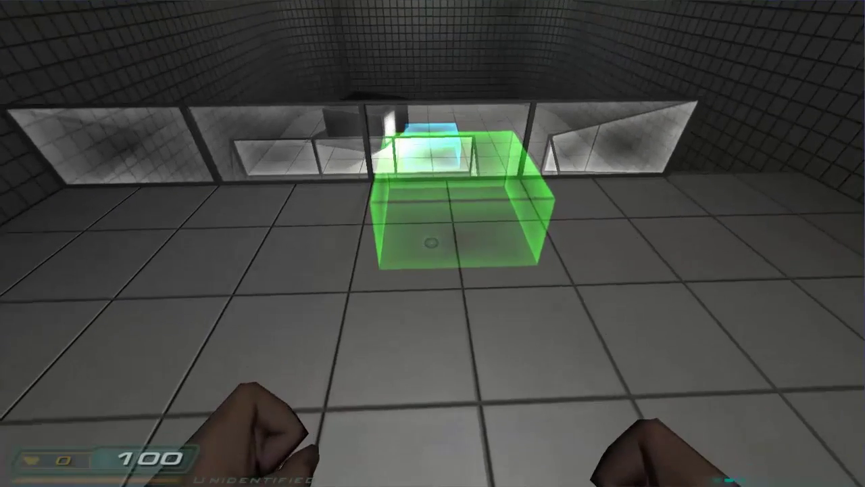
{"action": "key", "text": "w"}
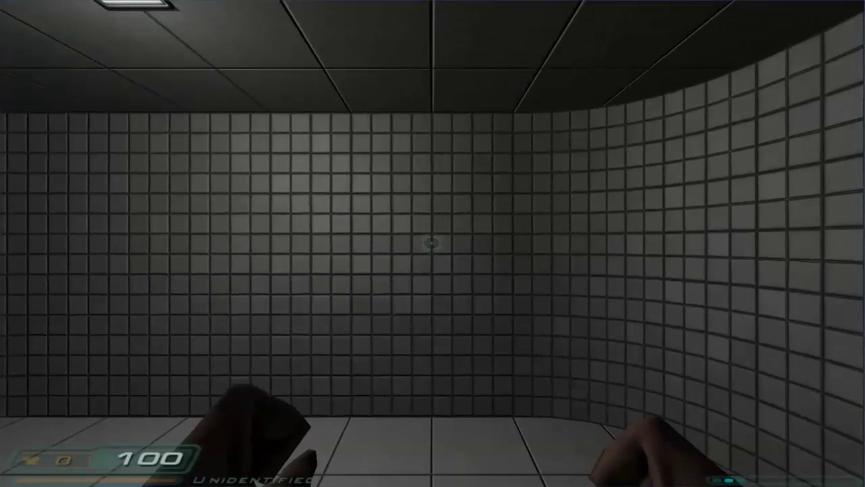
Walk the player down the ramp to the blue block beside the dark rotating box.
{"action": "mouse_move", "coordinate": [432, 243]}
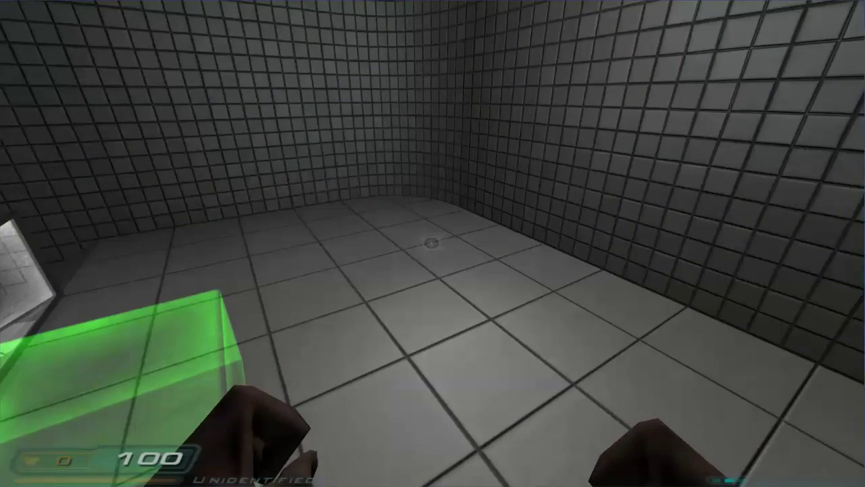
{"action": "key", "text": "s"}
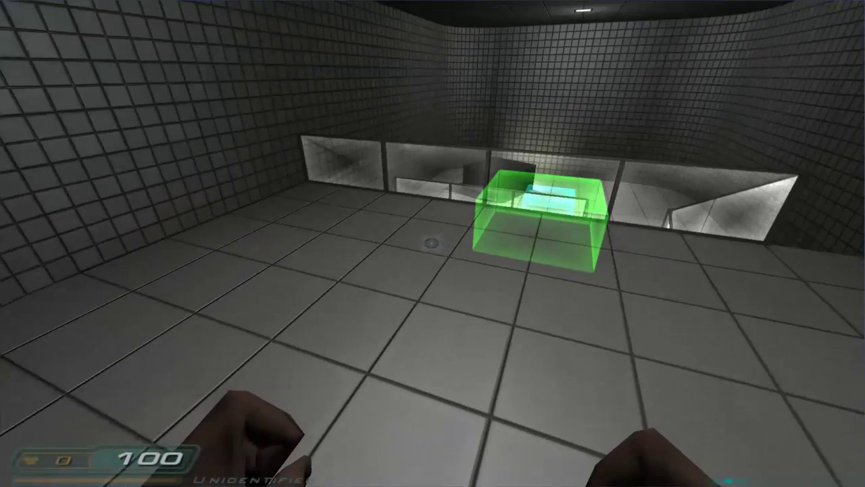
{"action": "key", "text": "d"}
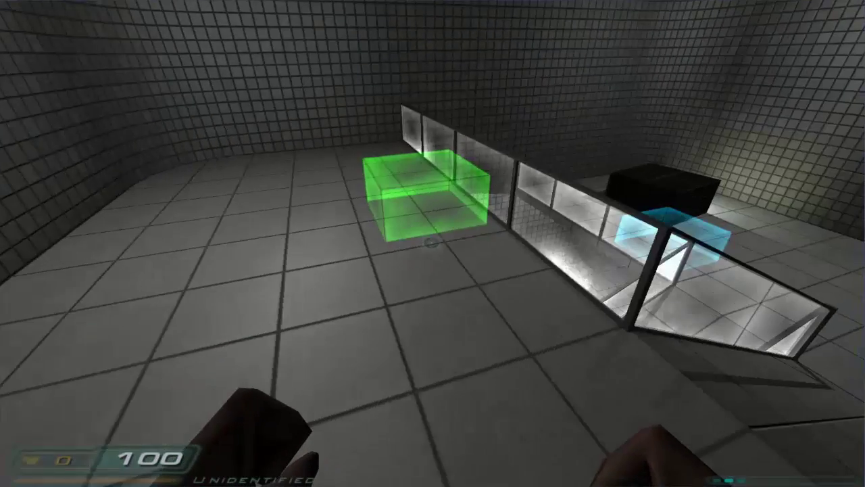
{"action": "key", "text": "w"}
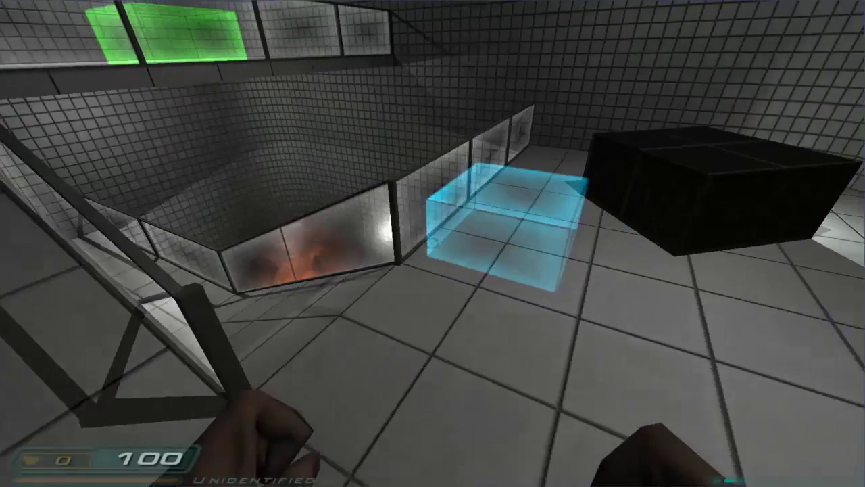
{"action": "key", "text": "d"}
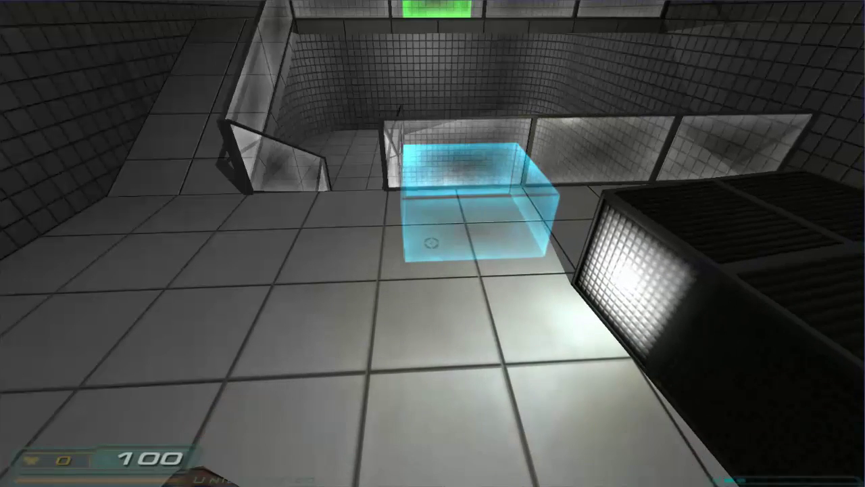
Switch to maplab.script in the text editor and examine the bind, accelTime, time and decelTime lines of the cam02 function.
{"action": "key", "text": "ctrl+alt+grave"}
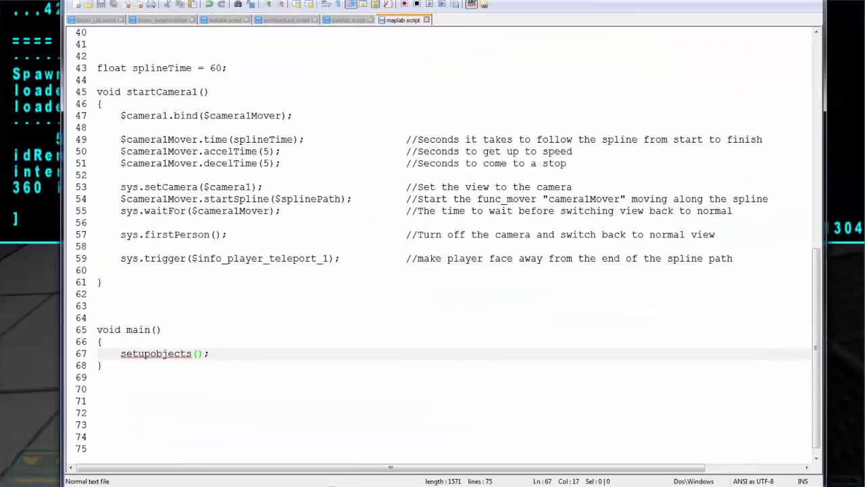
{"action": "left_click", "coordinate": [276, 258]}
{"action": "scroll", "coordinate": [290, 263], "scroll_direction": "up", "scroll_amount": 11}
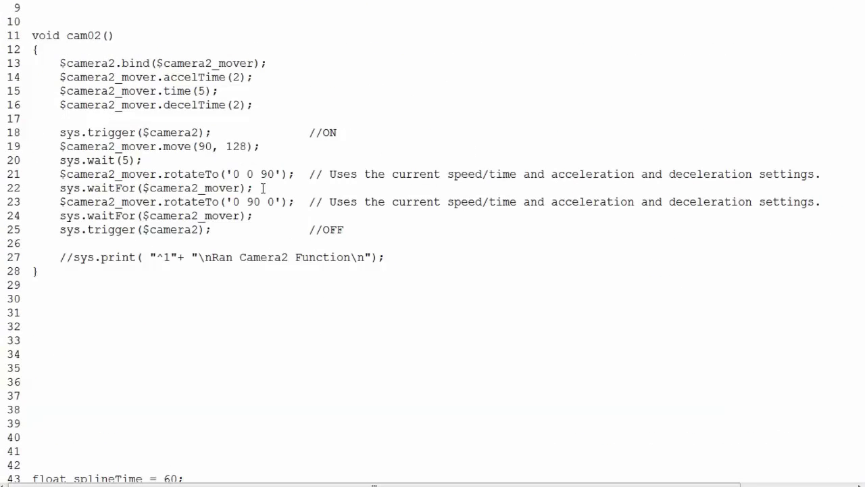
{"action": "scroll", "coordinate": [177, 159], "scroll_direction": "up", "scroll_amount": 2}
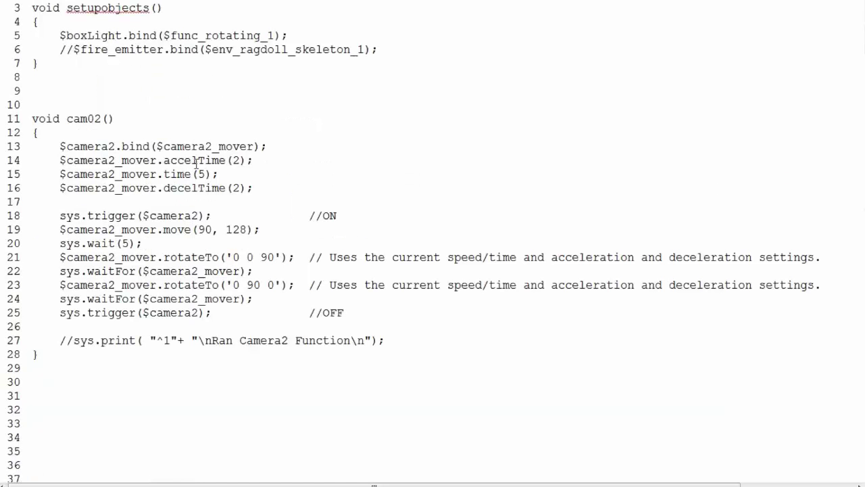
{"action": "left_click_drag", "start_coordinate": [60, 146], "coordinate": [267, 148]}
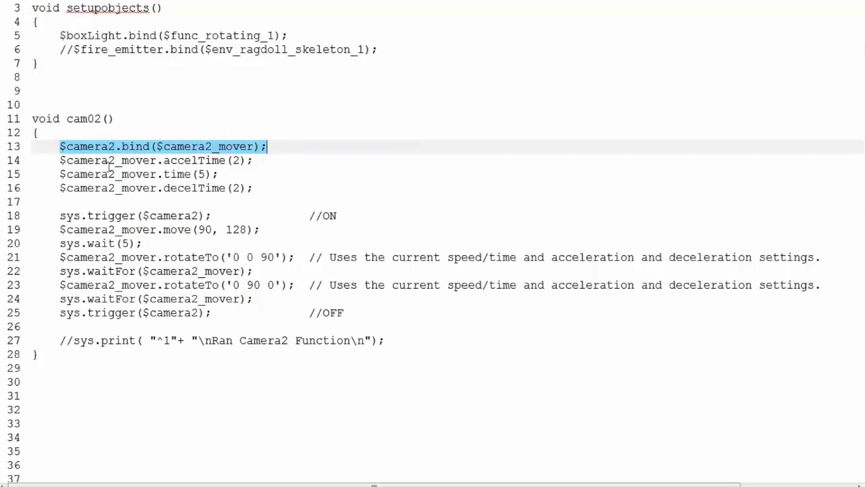
{"action": "left_click_drag", "start_coordinate": [256, 189], "coordinate": [36, 163]}
{"action": "scroll", "coordinate": [108, 247], "scroll_direction": "down", "scroll_amount": 1}
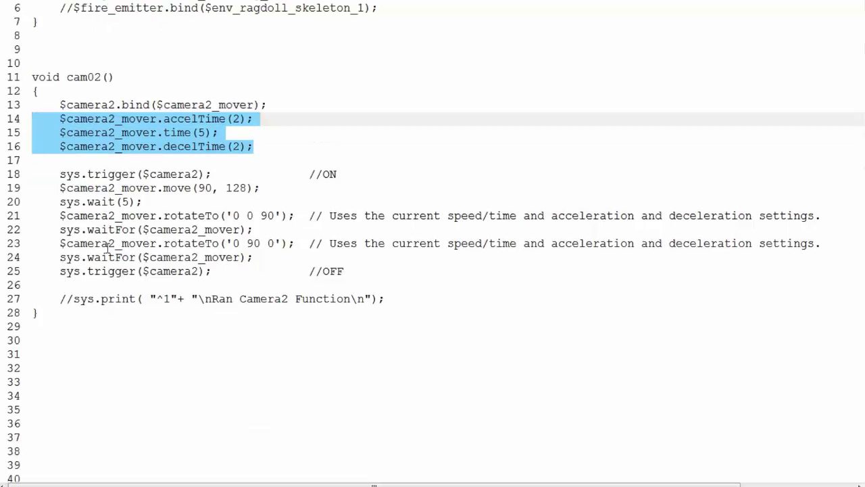
Highlight cam02's ON trigger and move lines, and compare the sys.wait line with the mover's timing lines.
{"action": "left_click", "coordinate": [59, 174]}
{"action": "left_click_drag", "start_coordinate": [60, 174], "coordinate": [212, 175]}
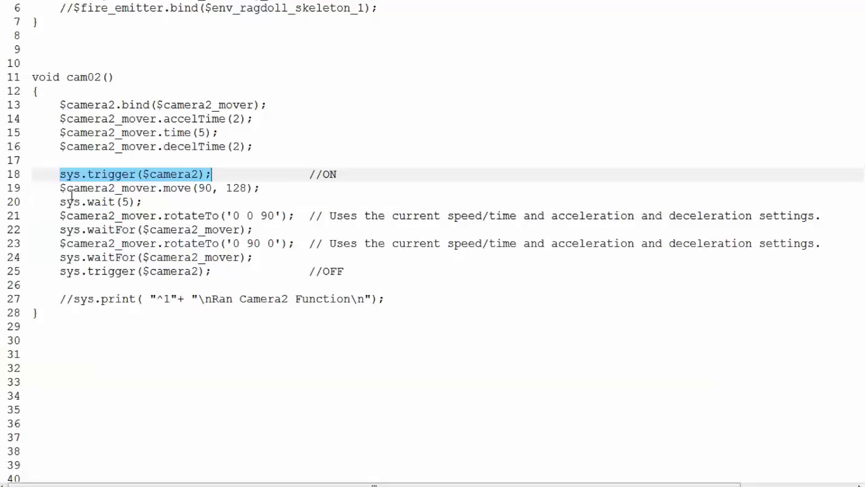
{"action": "left_click_drag", "start_coordinate": [61, 188], "coordinate": [264, 190]}
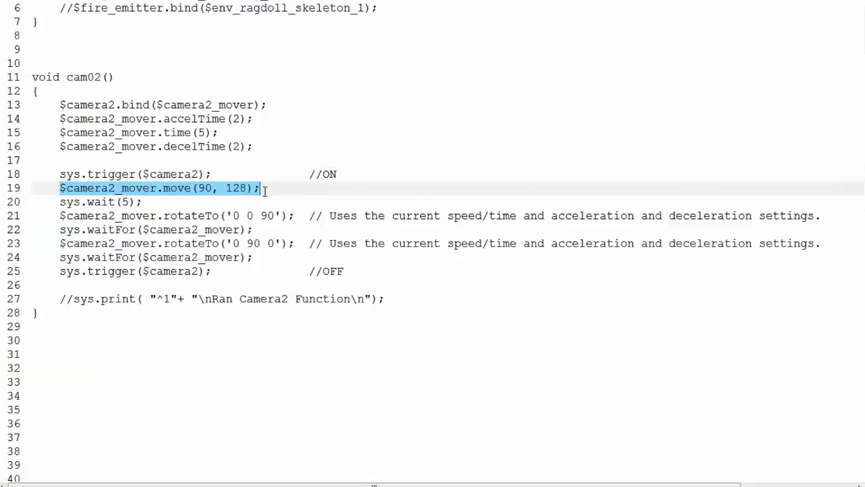
{"action": "left_click_drag", "start_coordinate": [253, 146], "coordinate": [33, 119]}
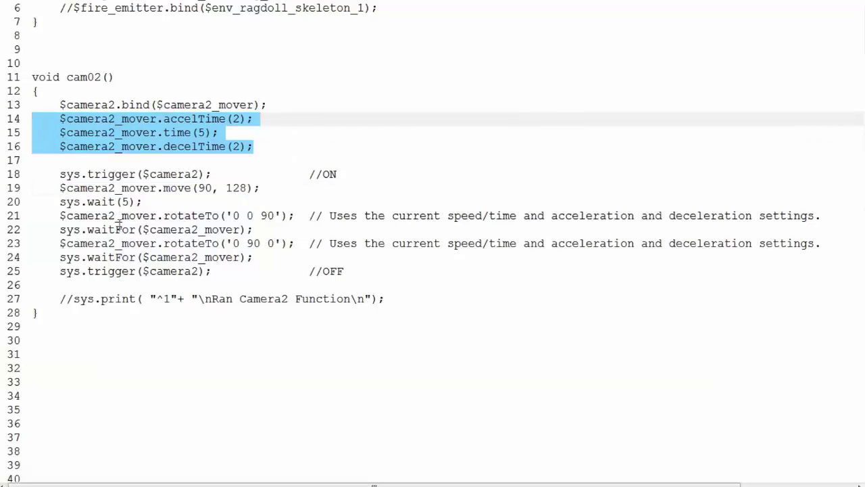
{"action": "left_click_drag", "start_coordinate": [150, 201], "coordinate": [60, 201]}
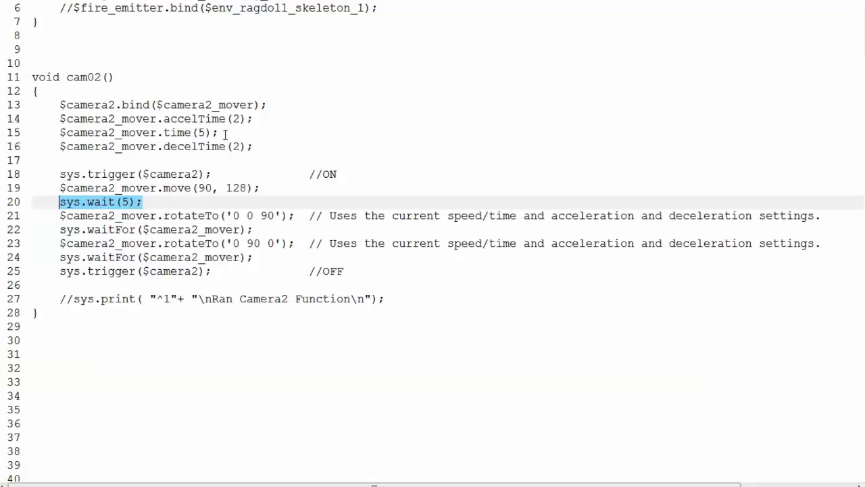
{"action": "left_click_drag", "start_coordinate": [226, 133], "coordinate": [191, 133]}
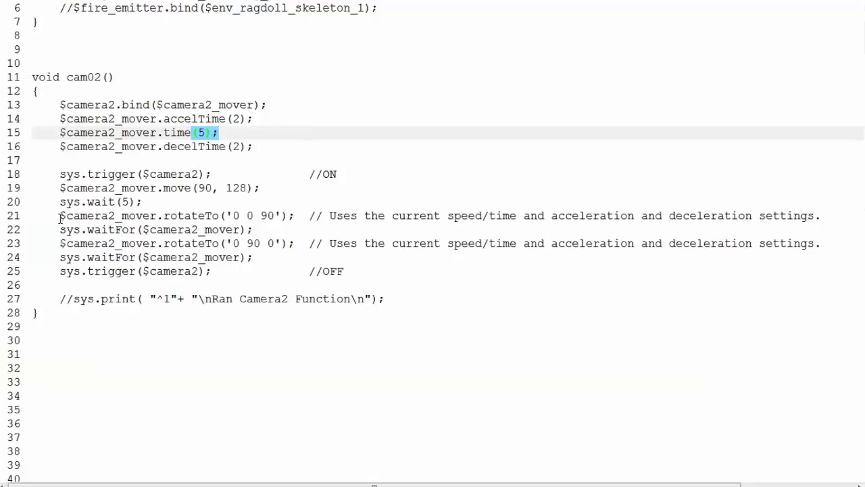
Examine cam02's rotateTo and waitFor lines, its OFF trigger, and the commented-out sys.print line.
{"action": "mouse_move", "coordinate": [59, 216]}
{"action": "left_mouse_down"}
{"action": "mouse_move", "coordinate": [295, 216]}
{"action": "mouse_move", "coordinate": [240, 230]}
{"action": "mouse_move", "coordinate": [59, 230]}
{"action": "left_mouse_up"}
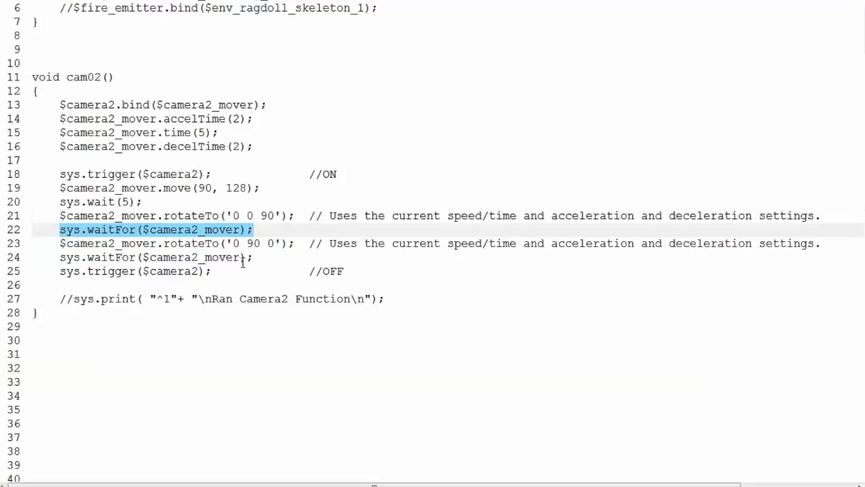
{"action": "left_click_drag", "start_coordinate": [254, 257], "coordinate": [32, 244]}
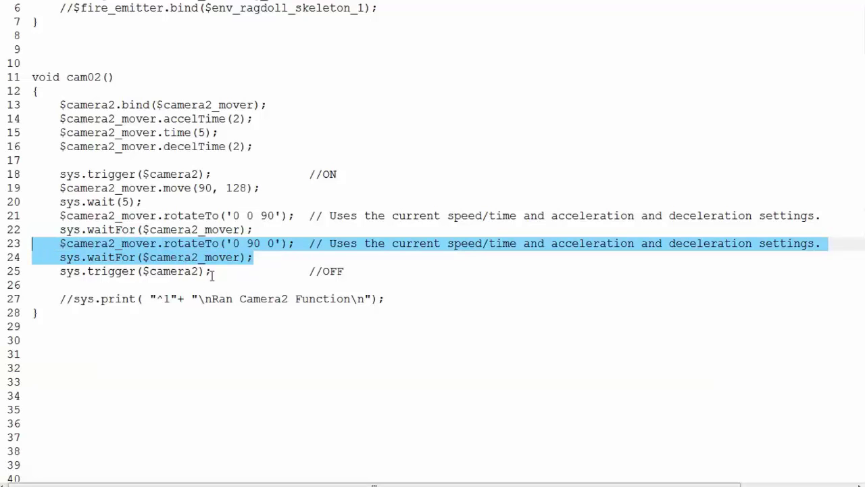
{"action": "left_click_drag", "start_coordinate": [217, 272], "coordinate": [58, 271]}
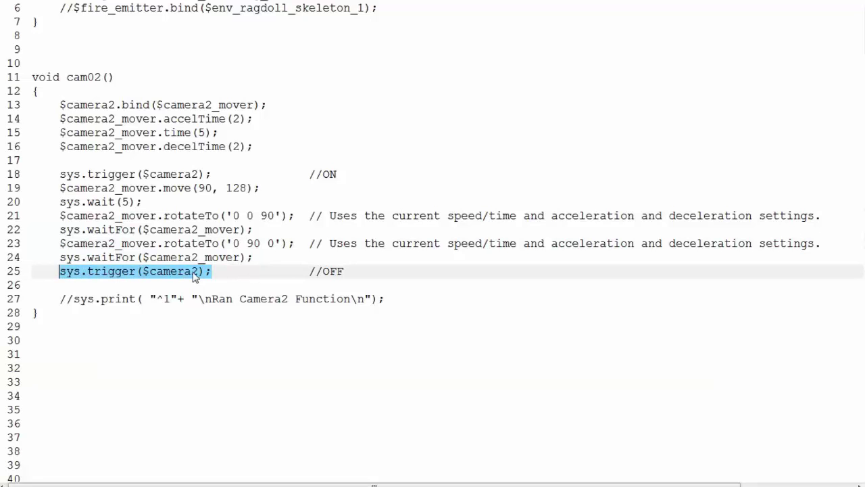
{"action": "left_click_drag", "start_coordinate": [398, 303], "coordinate": [60, 299]}
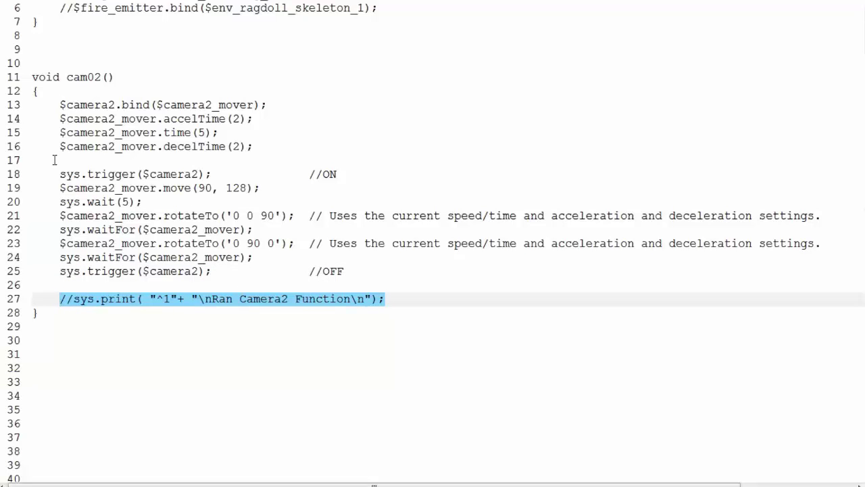
Review the cam02 body from the bind line to the OFF trigger and switch back to the Doom 3 game.
{"action": "left_click_drag", "start_coordinate": [60, 105], "coordinate": [188, 271]}
{"action": "left_click", "coordinate": [280, 290]}
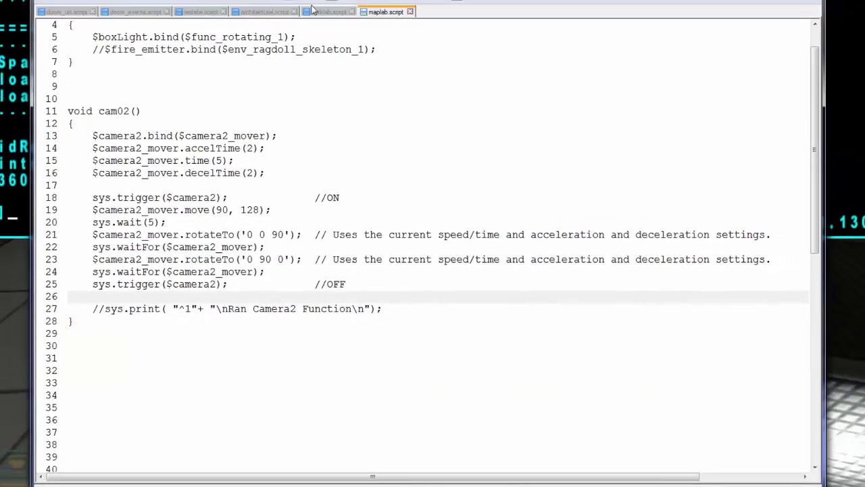
{"action": "key", "text": "alt+Tab"}
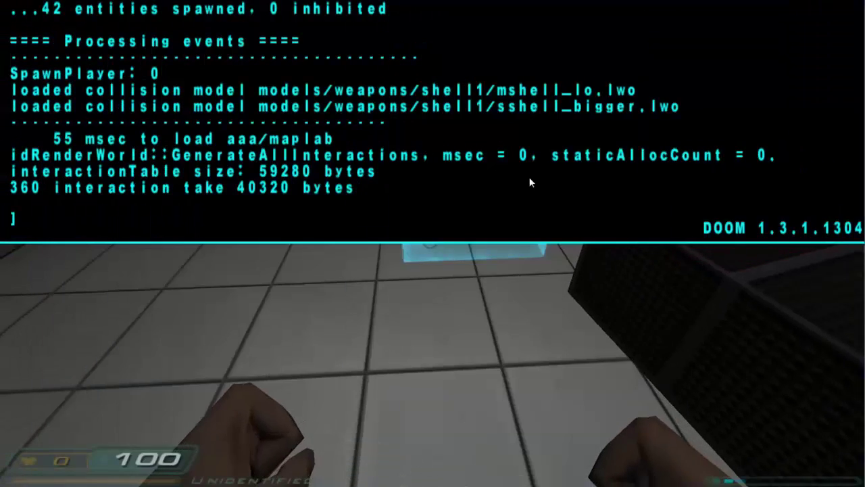
Close the console, walk through the area around the blue trigger box and head up the ramp to the upper floor.
{"action": "key", "text": "grave"}
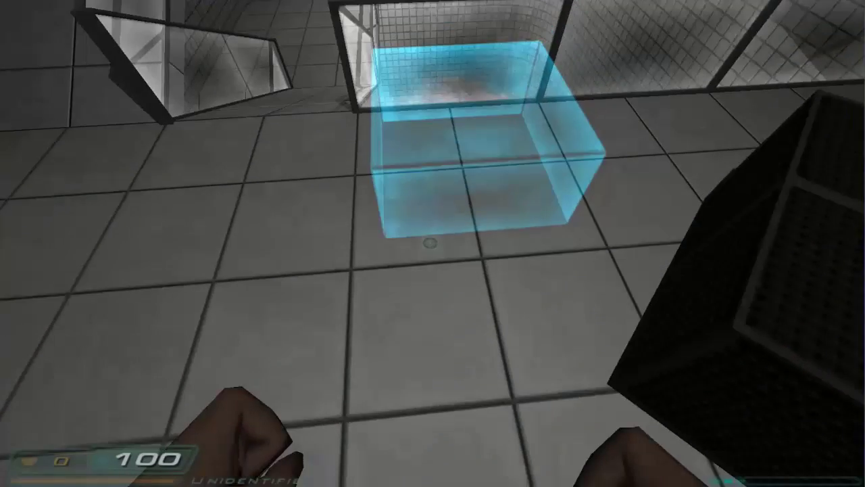
{"action": "key", "text": "w"}
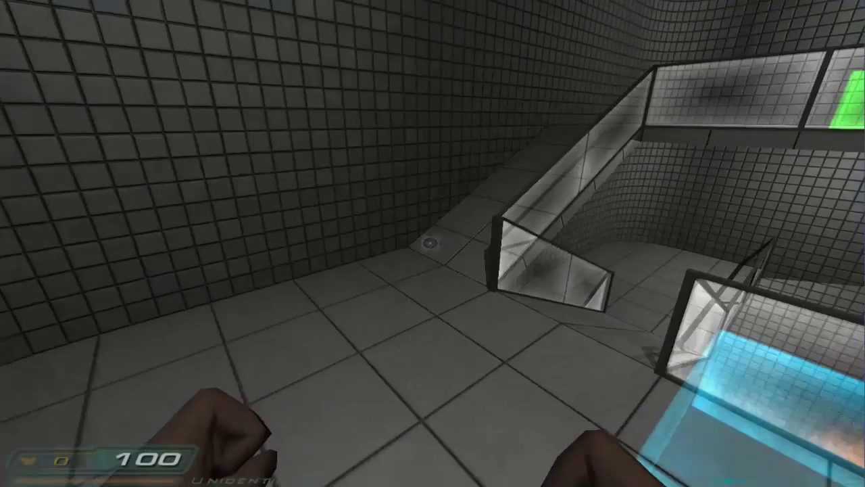
{"action": "key", "text": "s"}
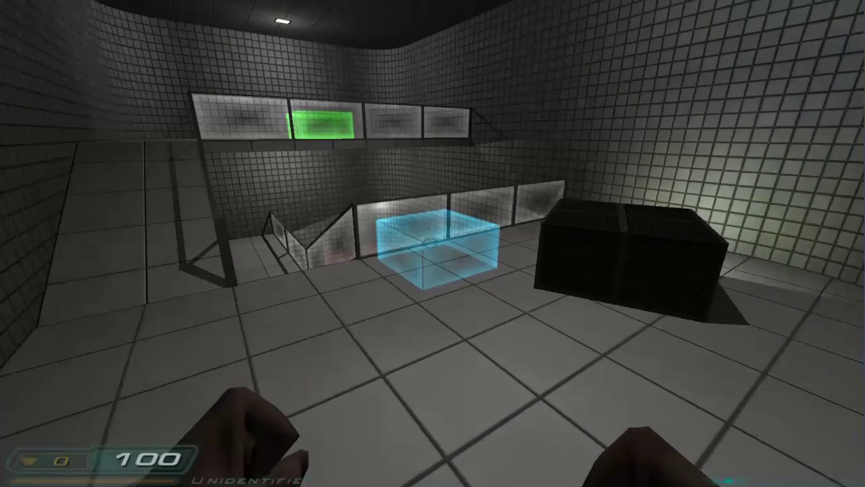
{"action": "key", "text": "w"}
{"action": "key", "text": "w"}
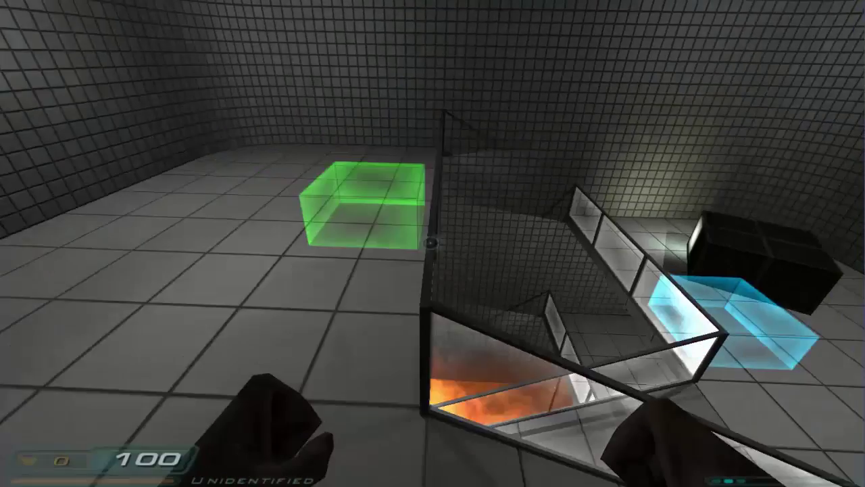
Move around the upper floor beside the green trigger box and watch the rotating box on the level across the pit.
{"action": "key", "text": "a"}
{"action": "key", "text": "w"}
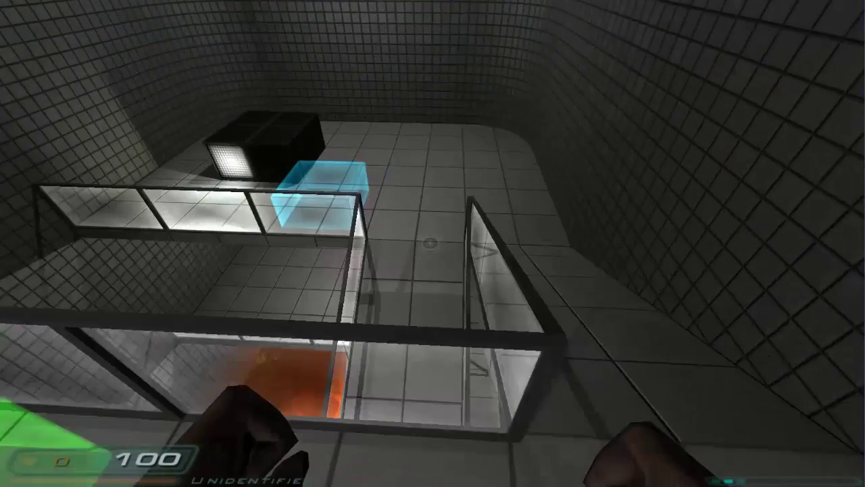
{"action": "key", "text": "d"}
{"action": "key", "text": "space"}
{"action": "key", "text": "w"}
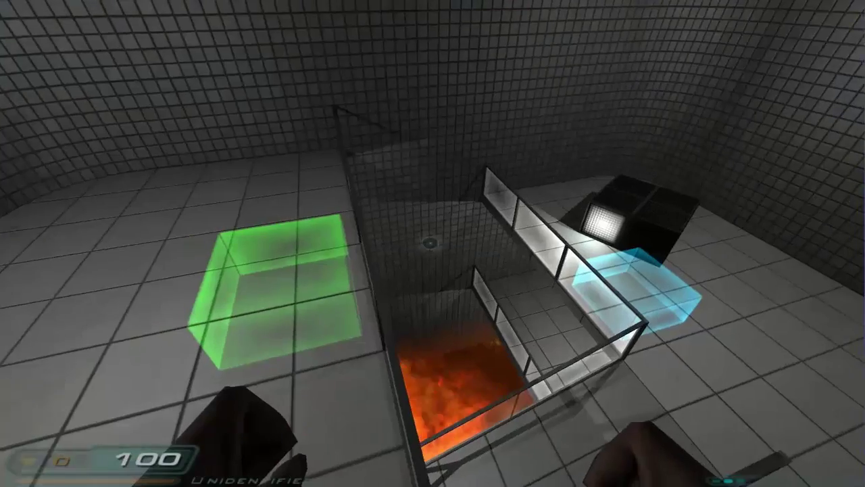
{"action": "key", "text": "w"}
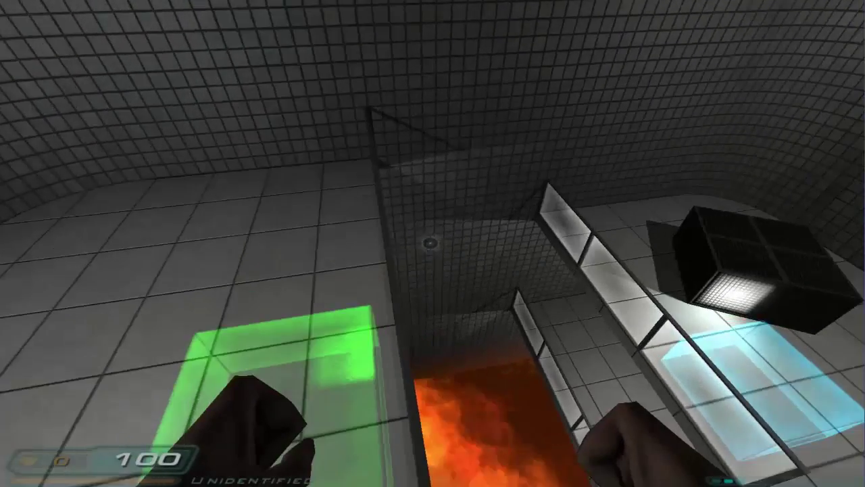
{"action": "key", "text": "a"}
{"action": "key", "text": "s"}
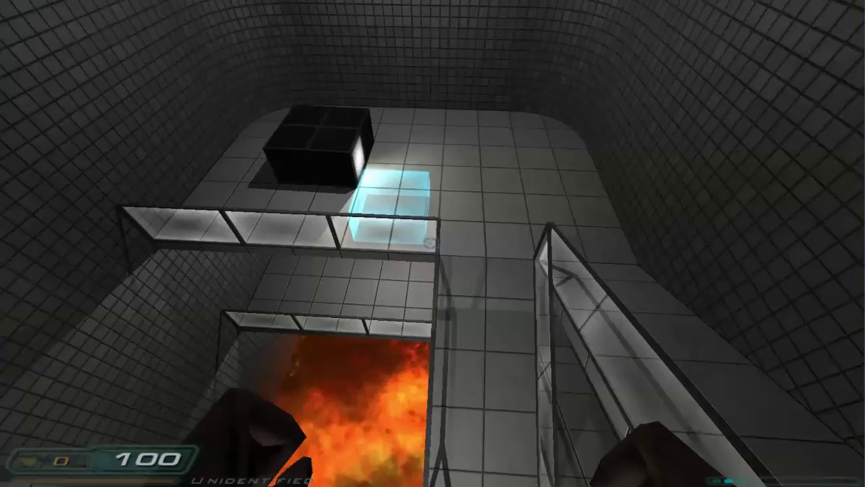
{"action": "key", "text": "w"}
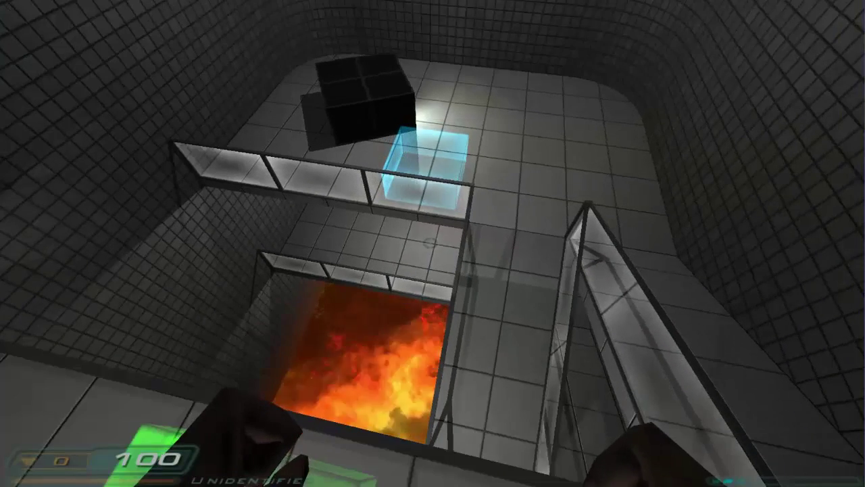
Launch the level editor from the game and select the dark rotating box in the 3D view.
{"action": "key", "text": "ctrl+alt+grave"}
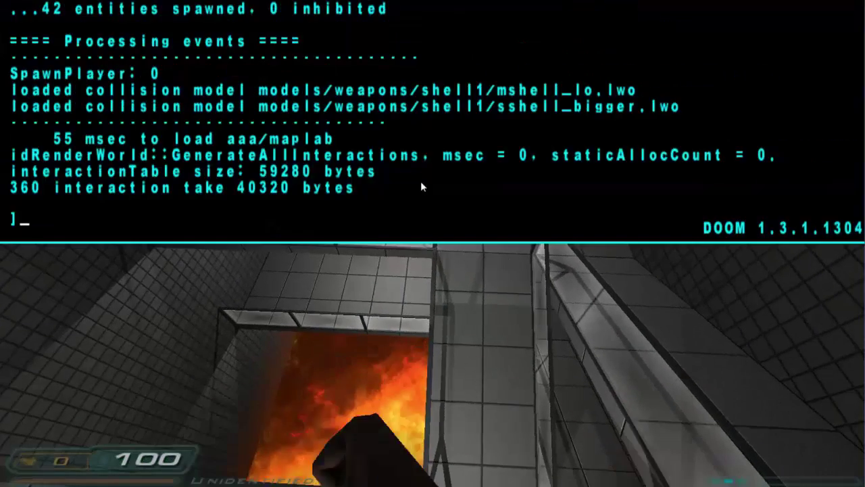
{"action": "type", "text": "editor"}
{"action": "key", "text": "Return"}
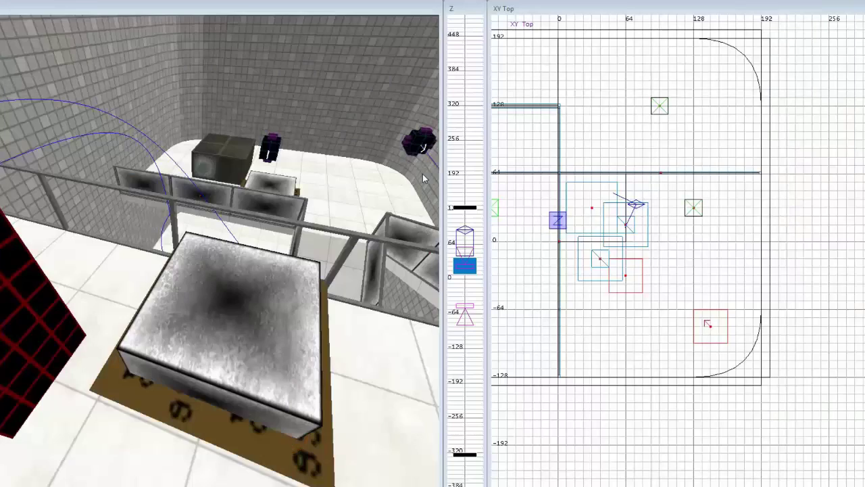
{"action": "right_click_drag", "start_coordinate": [248, 172], "coordinate": [304, 212]}
{"action": "left_click", "coordinate": [303, 216], "text": "shift"}
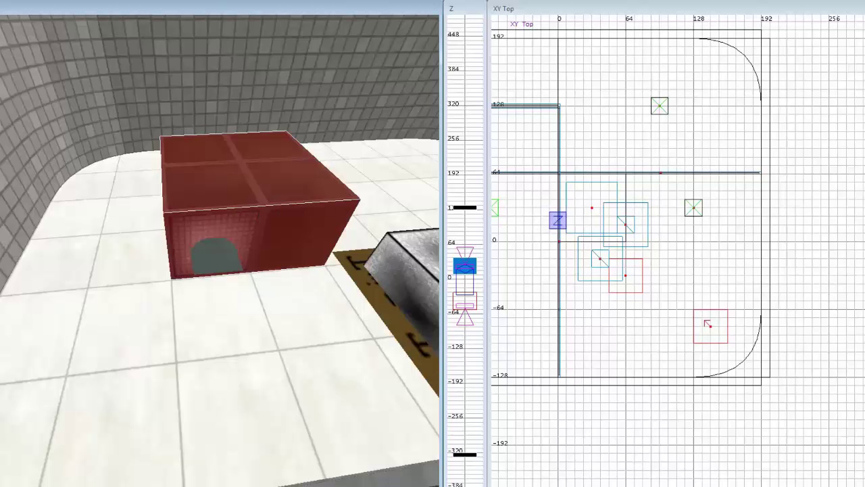
Add the key cinematic with value 1 to the func_rotating entity.
{"action": "key", "text": "t"}
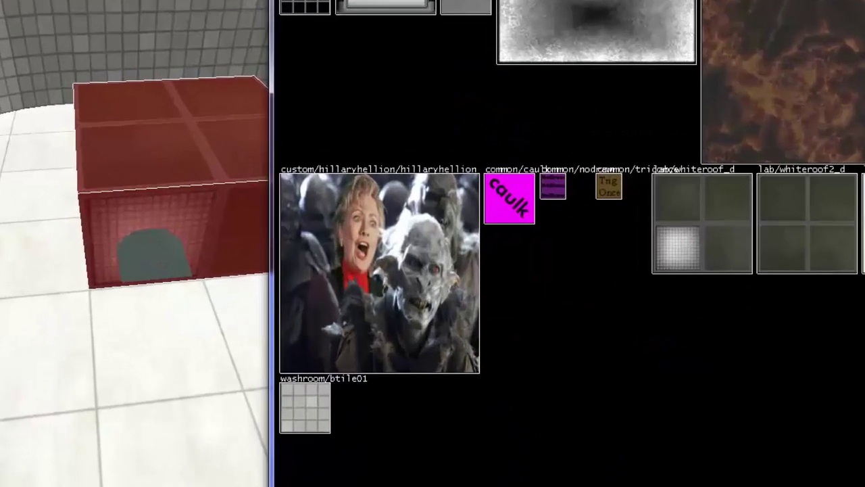
{"action": "key", "text": "n"}
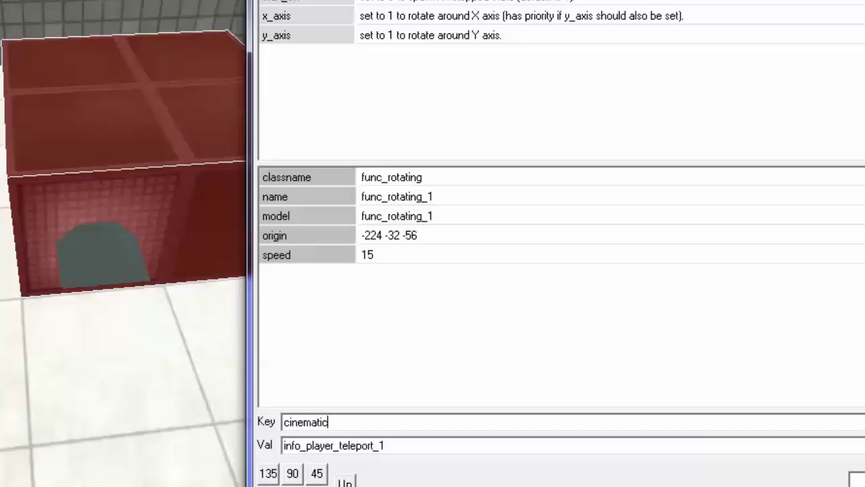
{"action": "key", "text": "Tab"}
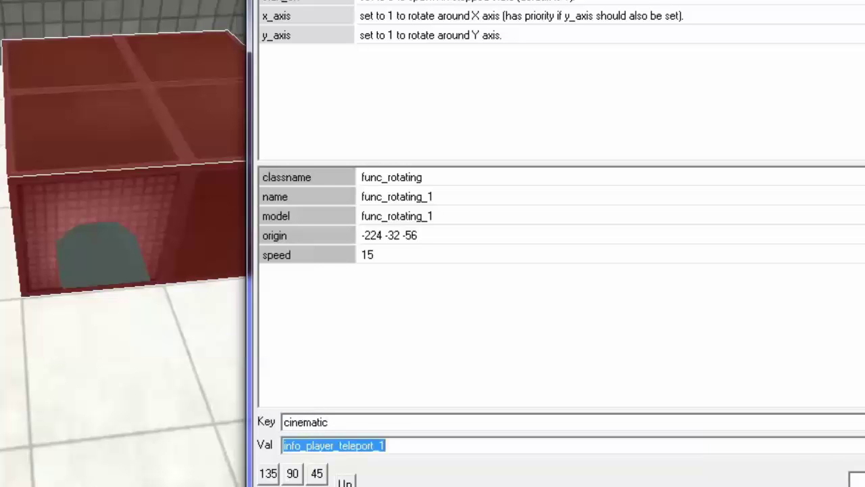
{"action": "type", "text": "1"}
{"action": "key", "text": "Return"}
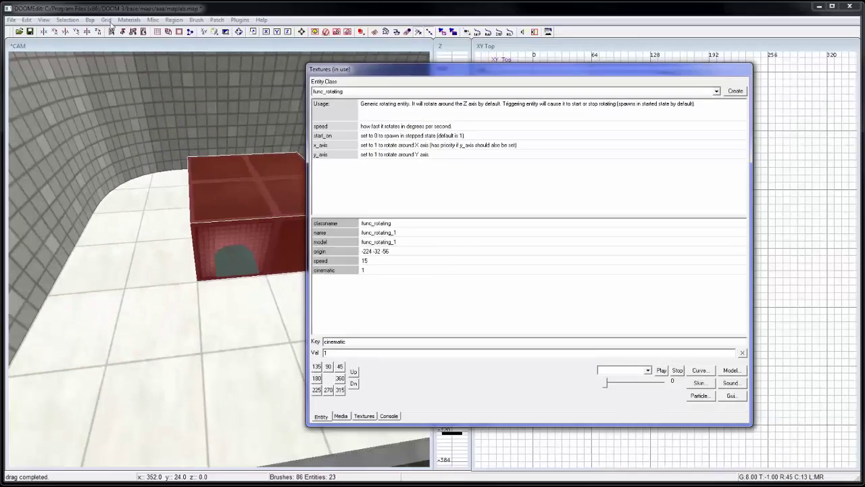
Compile the map's BSP and save maplab.map, dismissing the file error dialogs.
{"action": "left_click", "coordinate": [90, 19]}
{"action": "left_click", "coordinate": [102, 37]}
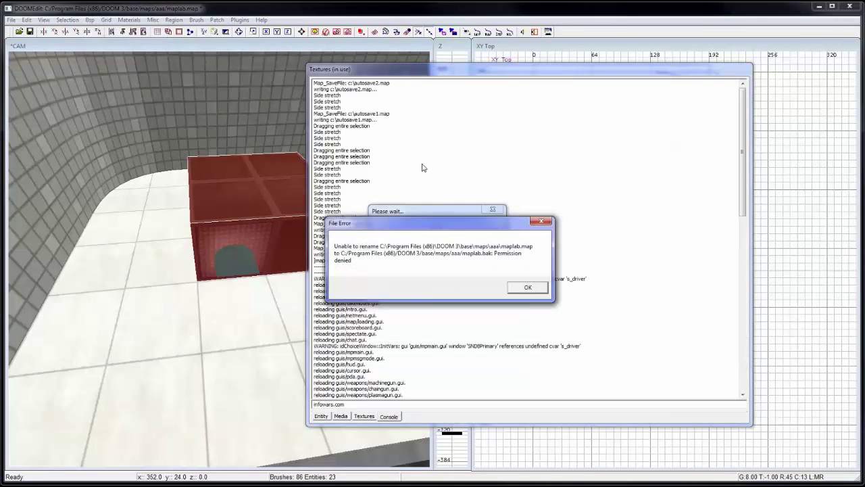
{"action": "left_click", "coordinate": [528, 287]}
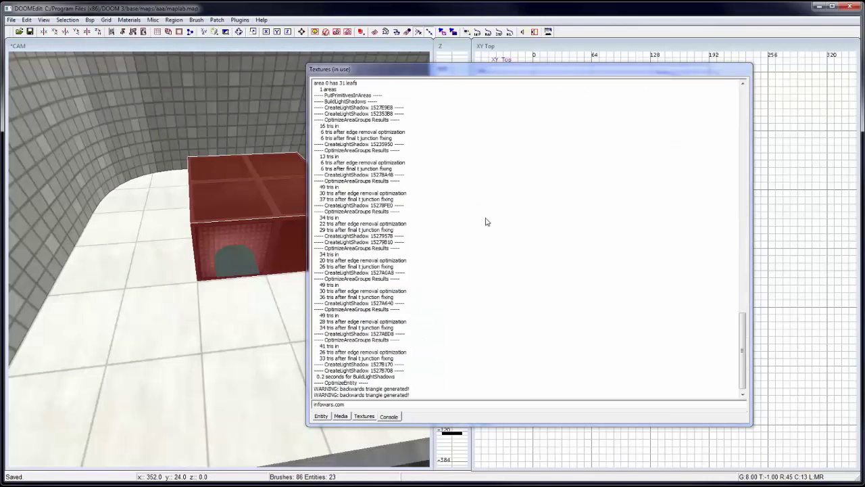
{"action": "left_click", "coordinate": [12, 20]}
{"action": "left_click", "coordinate": [29, 66]}
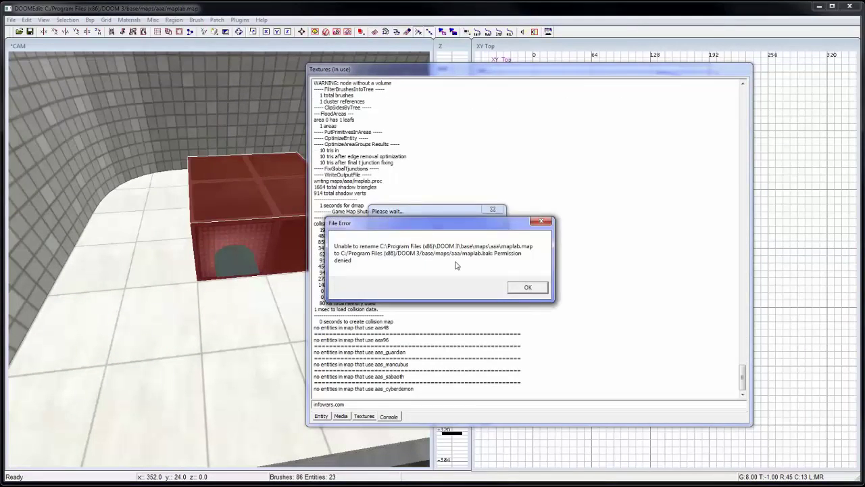
{"action": "left_click", "coordinate": [519, 286]}
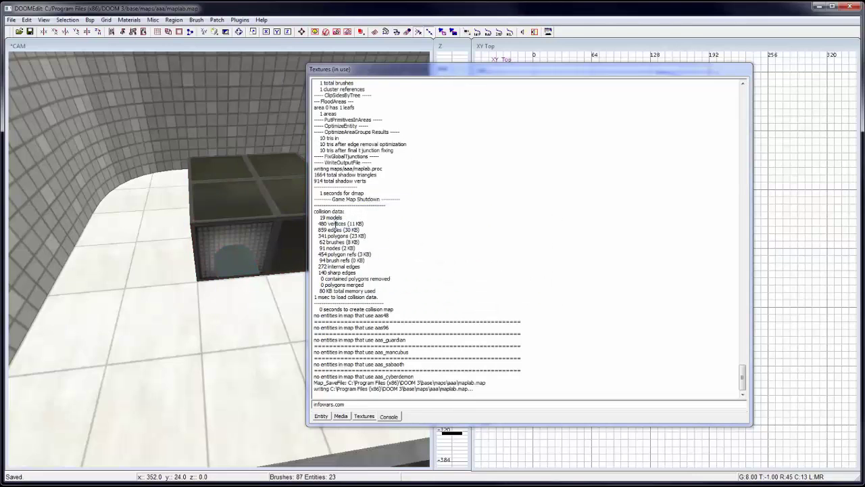
Return to the game and reload the maplab map.
{"action": "key", "text": "F2"}
{"action": "key", "text": "grave"}
{"action": "key", "text": "Up"}
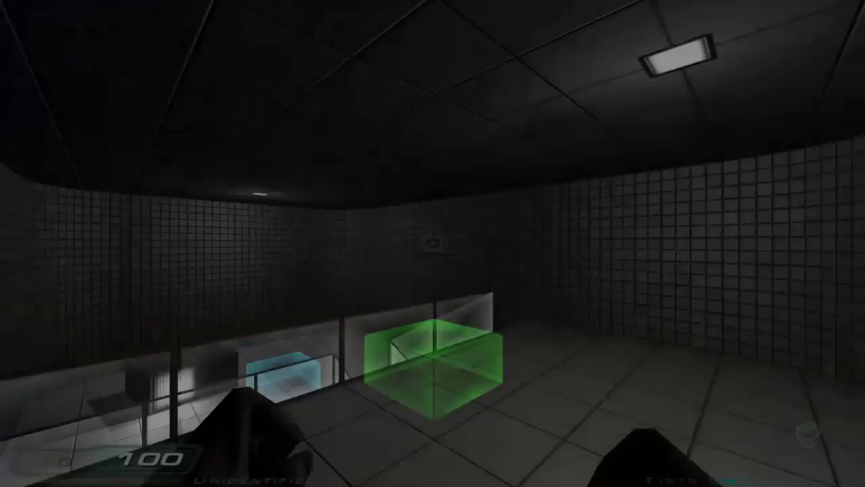
Walk around the green trigger box in the reloaded map and check the rotating box from the upper floor's railing.
{"action": "key", "text": "d"}
{"action": "key", "text": "s"}
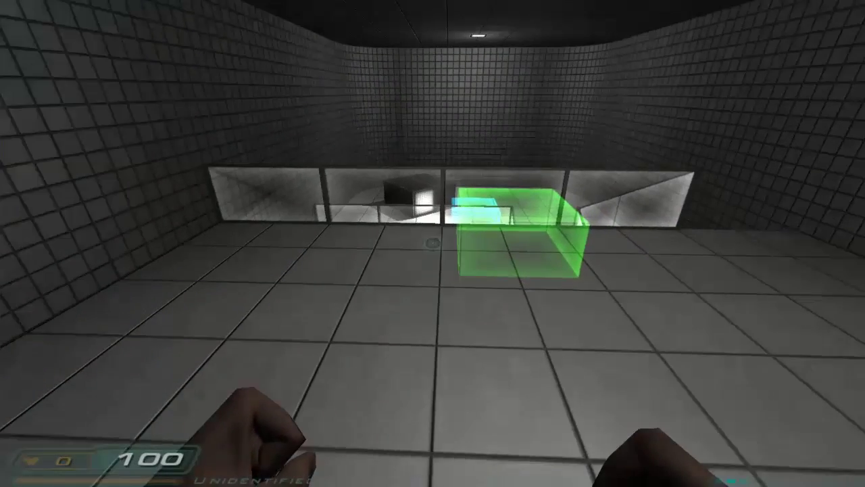
{"action": "key", "text": "d"}
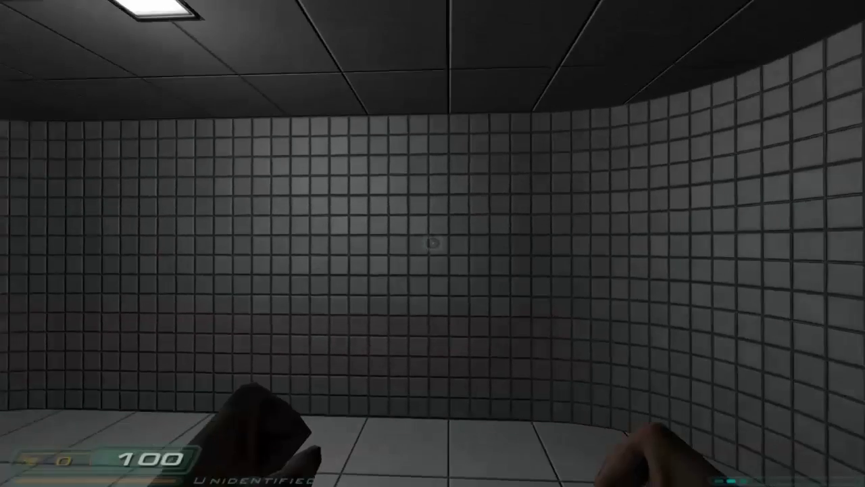
{"action": "key", "text": "d"}
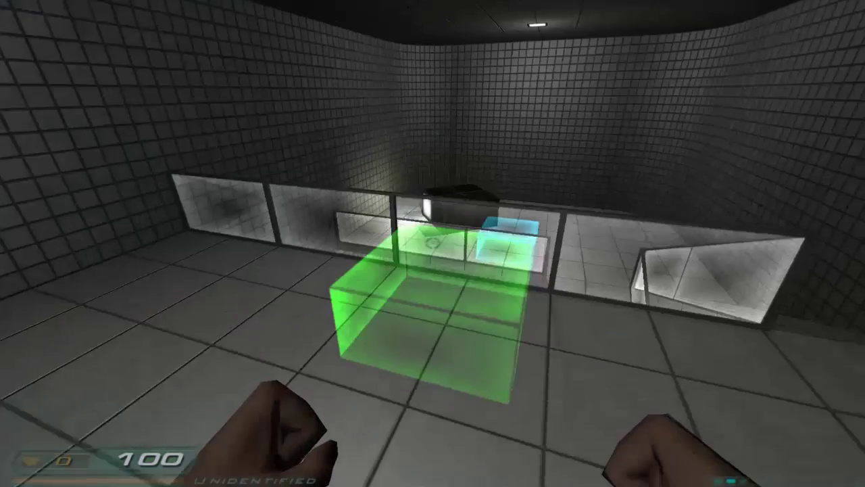
{"action": "key", "text": "d"}
{"action": "key", "text": "w"}
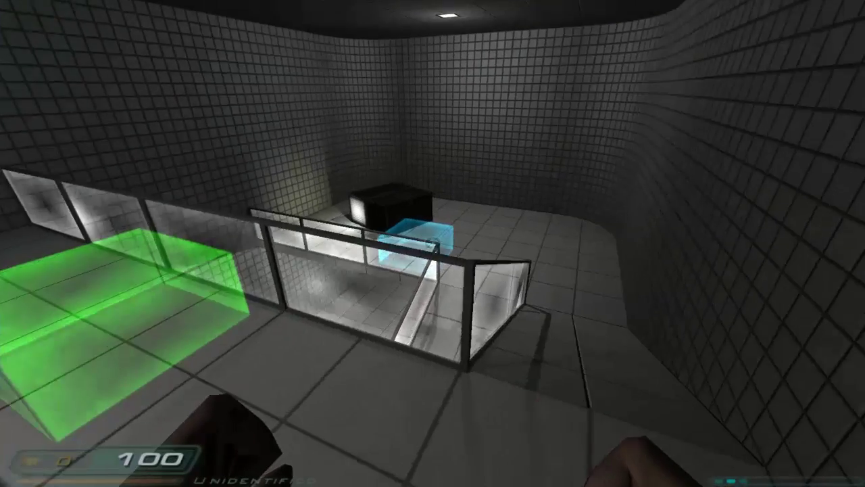
{"action": "key", "text": "s"}
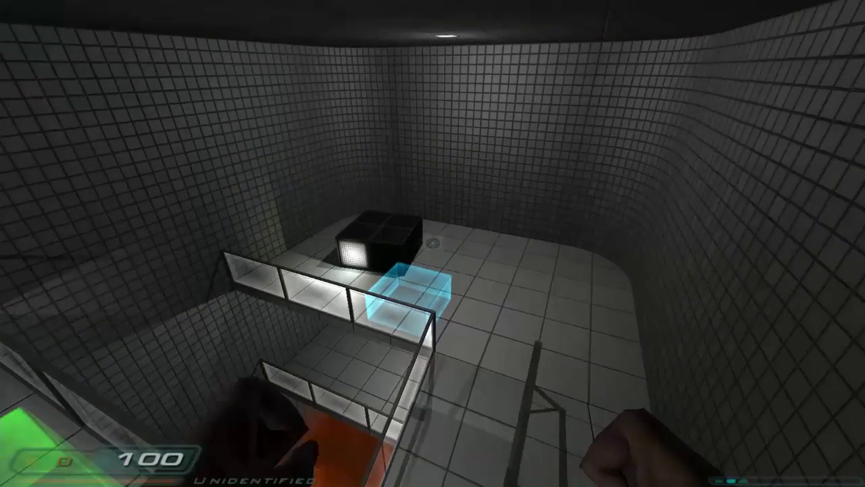
{"action": "key", "text": "w"}
{"action": "key", "text": "s"}
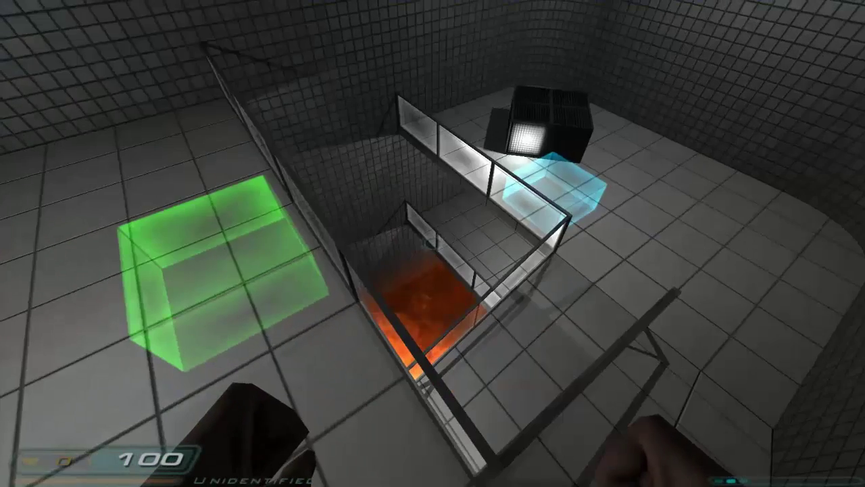
{"action": "key", "text": "s"}
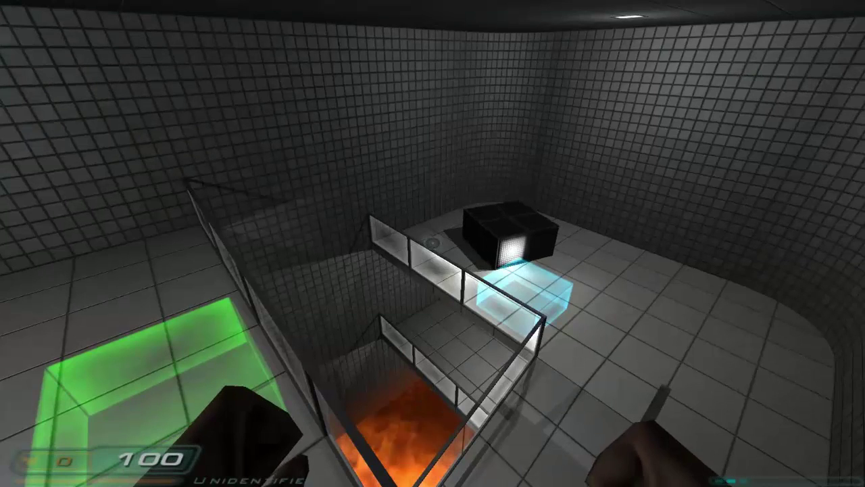
{"action": "key", "text": "s"}
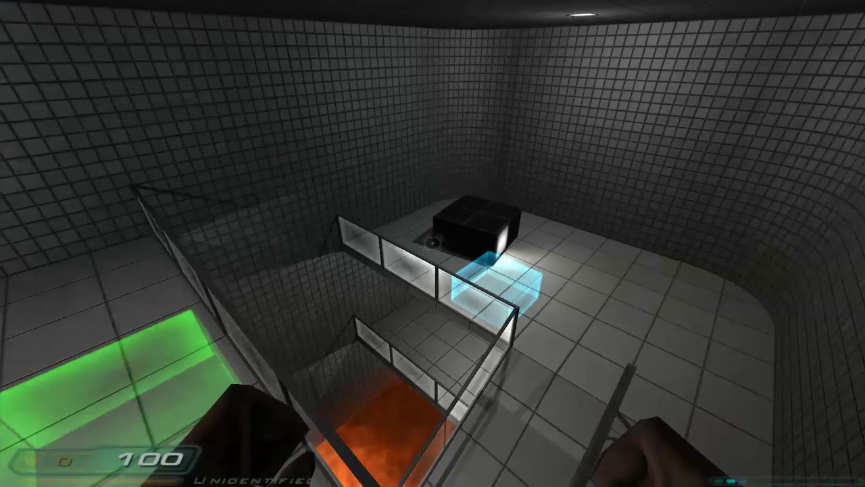